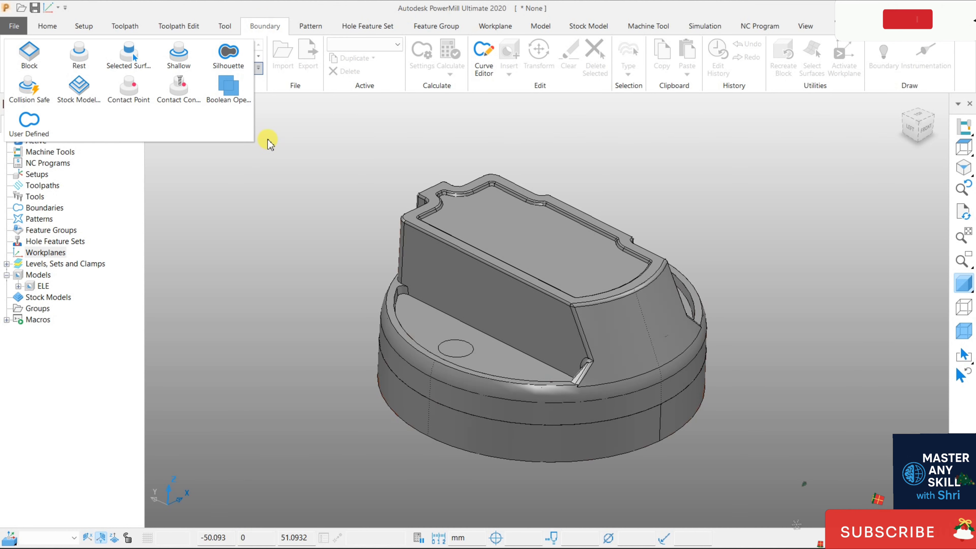
{"action": "right_click", "coordinate": [44, 213]}
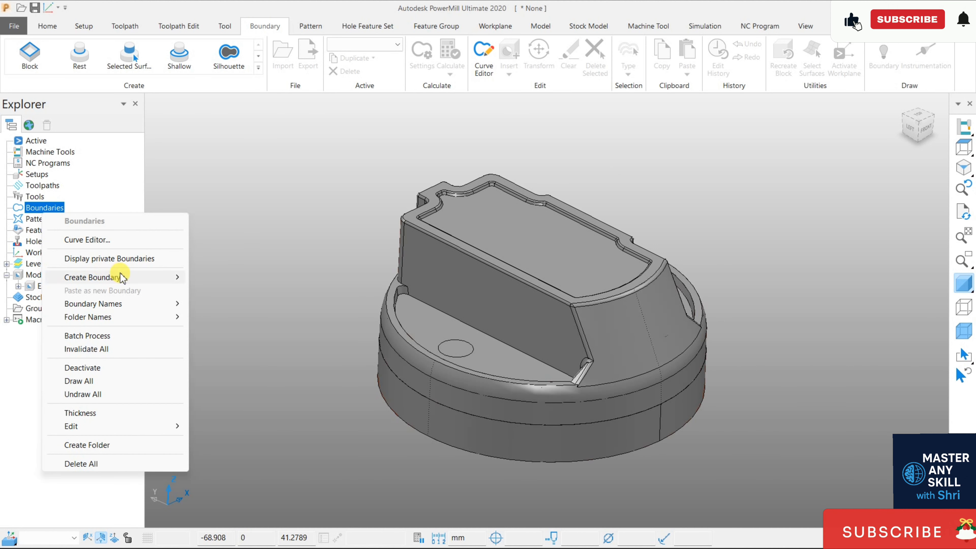
{"action": "mouse_move", "coordinate": [124, 277]}
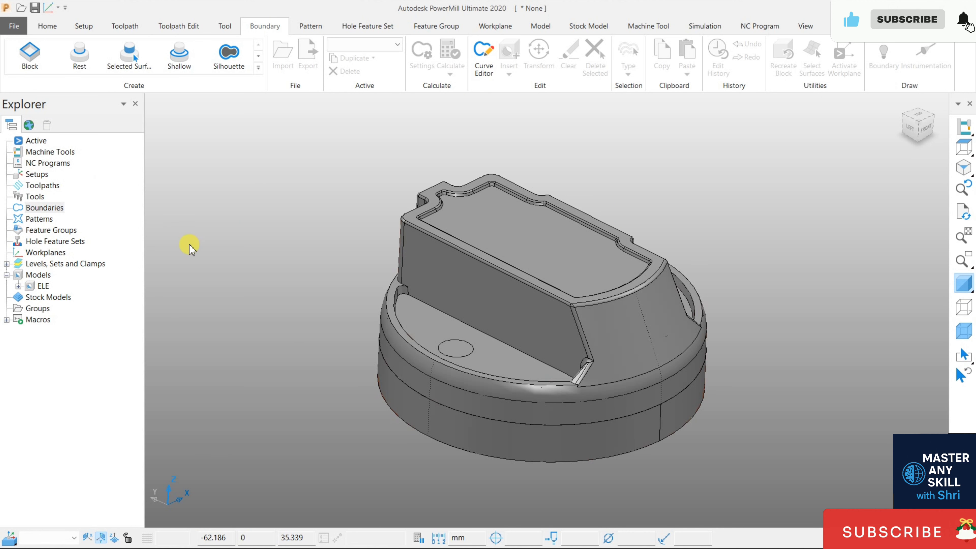
- Define the block as a cylinder, calculate its limits from the model, and turn on its display
{"action": "left_click", "coordinate": [48, 26]}
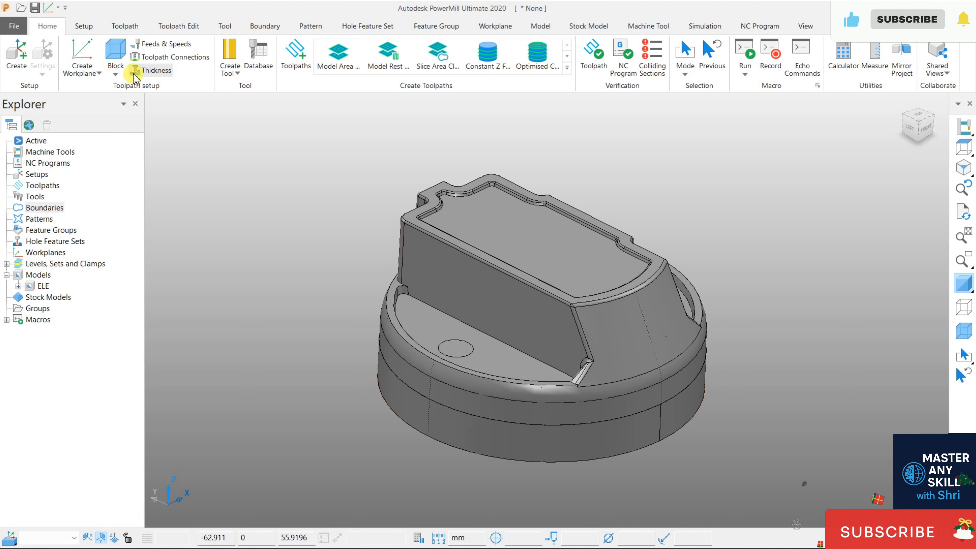
{"action": "left_click", "coordinate": [116, 52]}
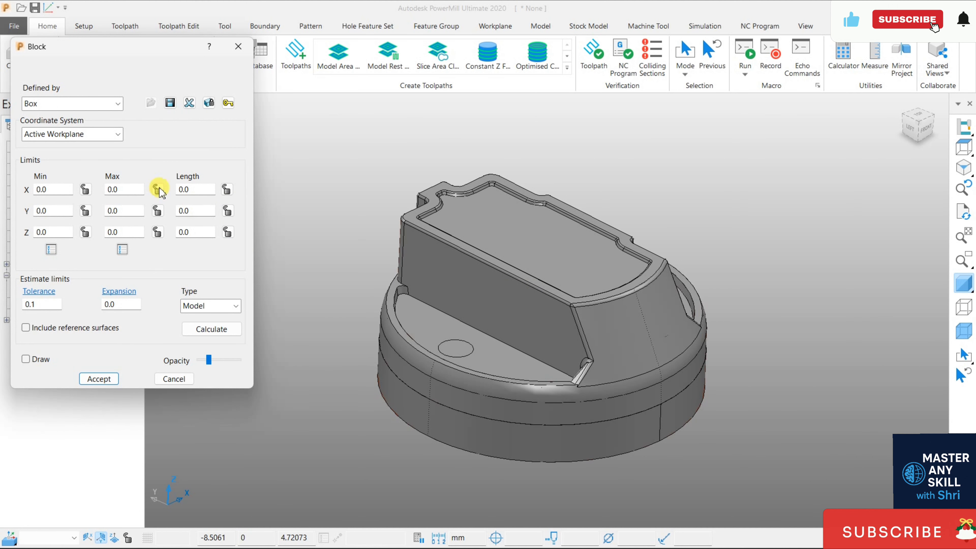
{"action": "left_click", "coordinate": [93, 103]}
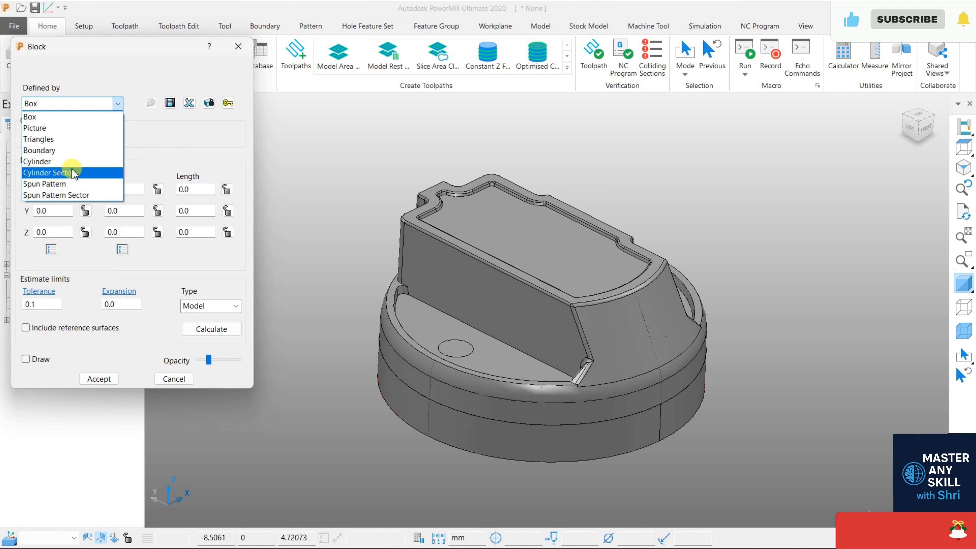
{"action": "left_click", "coordinate": [58, 162]}
{"action": "left_click", "coordinate": [207, 330]}
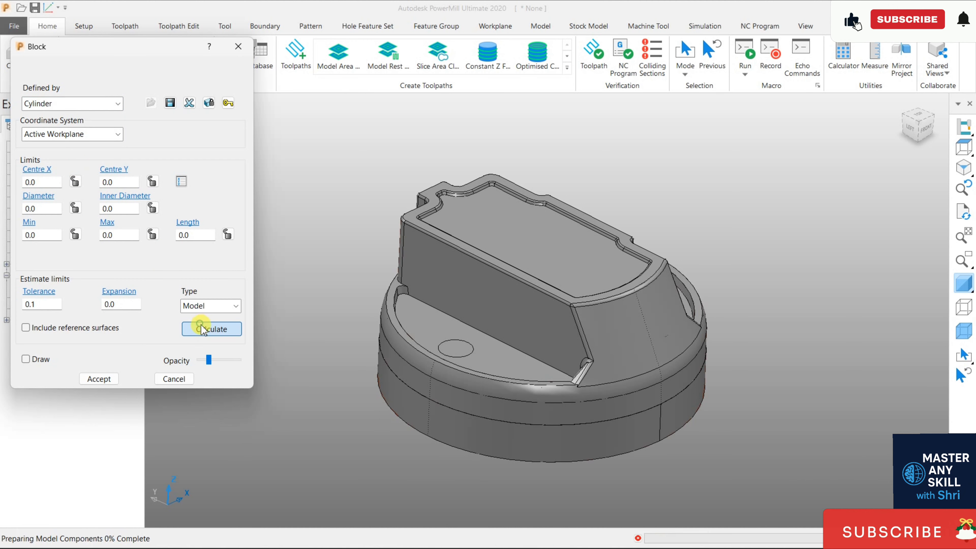
{"action": "left_click", "coordinate": [41, 358]}
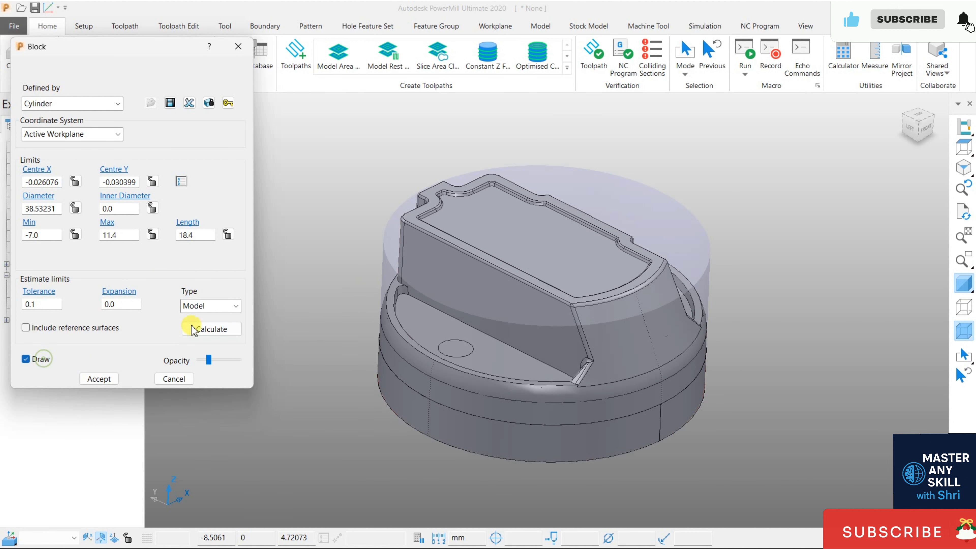
- Set the cylindrical block's diameter to 45 mm and accept the block
{"action": "double_click", "coordinate": [43, 208]}
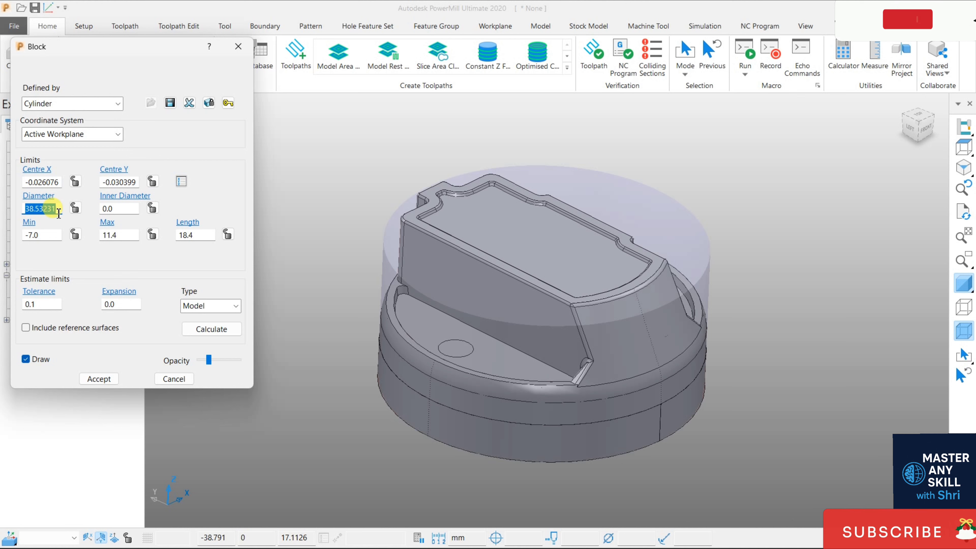
{"action": "type", "text": "45"}
{"action": "key", "text": "Return"}
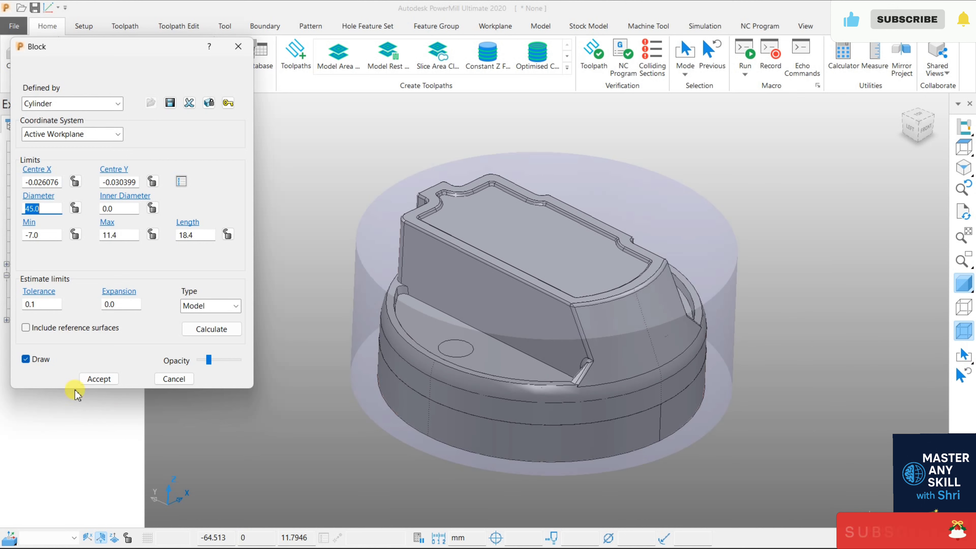
{"action": "left_click", "coordinate": [99, 379]}
- Create a block boundary from the cylindrical block and close its settings
{"action": "mouse_move", "coordinate": [507, 337]}
{"action": "middle_mouse_down"}
{"action": "mouse_move", "coordinate": [524, 231]}
{"action": "mouse_move", "coordinate": [503, 335]}
{"action": "middle_mouse_up"}
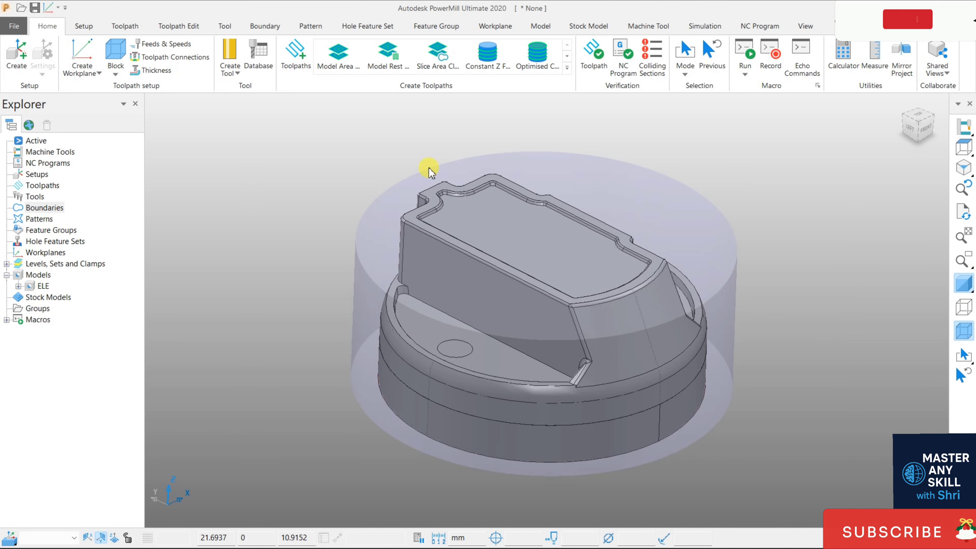
{"action": "left_click", "coordinate": [279, 31]}
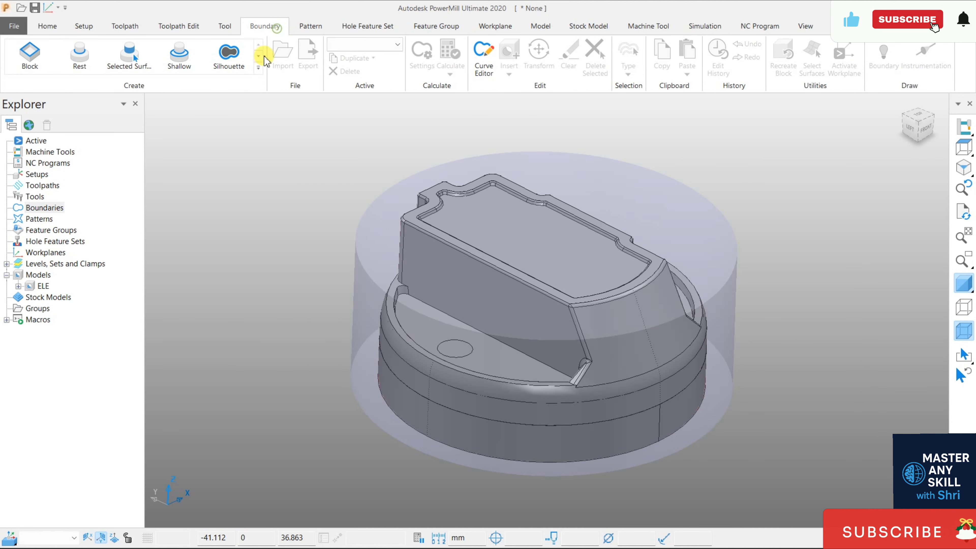
{"action": "left_click", "coordinate": [42, 62]}
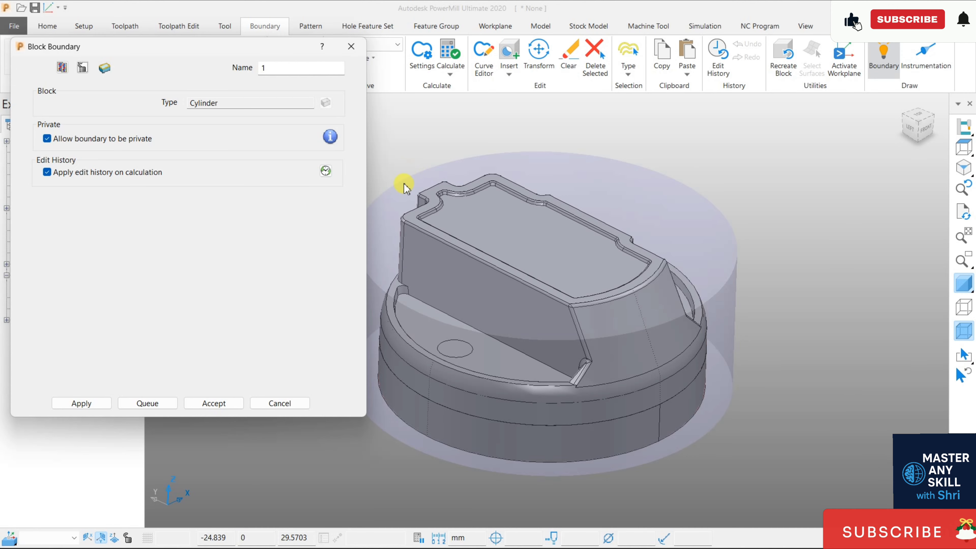
{"action": "left_click", "coordinate": [87, 404]}
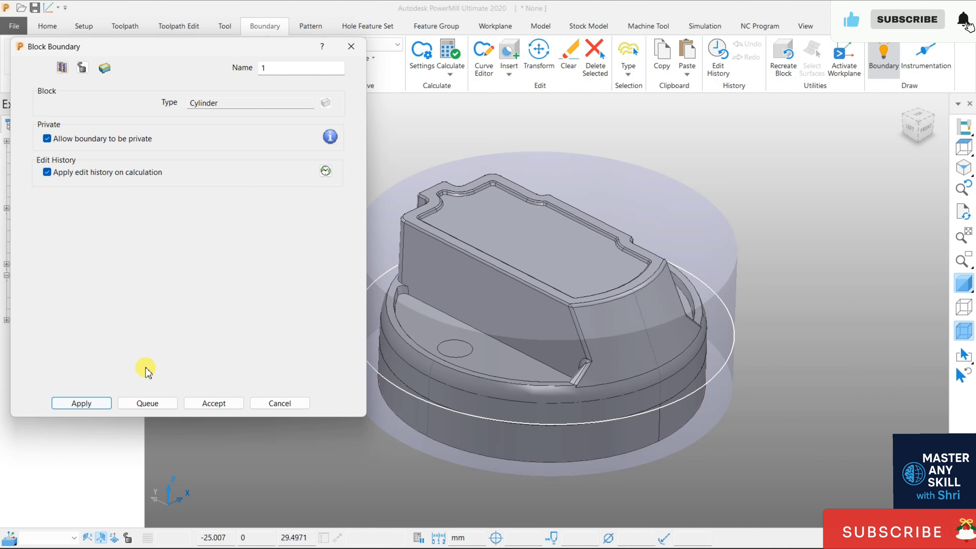
{"action": "mouse_move", "coordinate": [786, 356]}
{"action": "middle_mouse_down"}
{"action": "mouse_move", "coordinate": [751, 266]}
{"action": "mouse_move", "coordinate": [760, 266]}
{"action": "mouse_move", "coordinate": [645, 369]}
{"action": "mouse_move", "coordinate": [708, 344]}
{"action": "mouse_move", "coordinate": [751, 365]}
{"action": "mouse_move", "coordinate": [799, 357]}
{"action": "mouse_move", "coordinate": [795, 375]}
{"action": "mouse_move", "coordinate": [712, 375]}
{"action": "mouse_move", "coordinate": [637, 309]}
{"action": "mouse_move", "coordinate": [717, 348]}
{"action": "mouse_move", "coordinate": [791, 334]}
{"action": "mouse_move", "coordinate": [768, 355]}
{"action": "middle_mouse_up"}
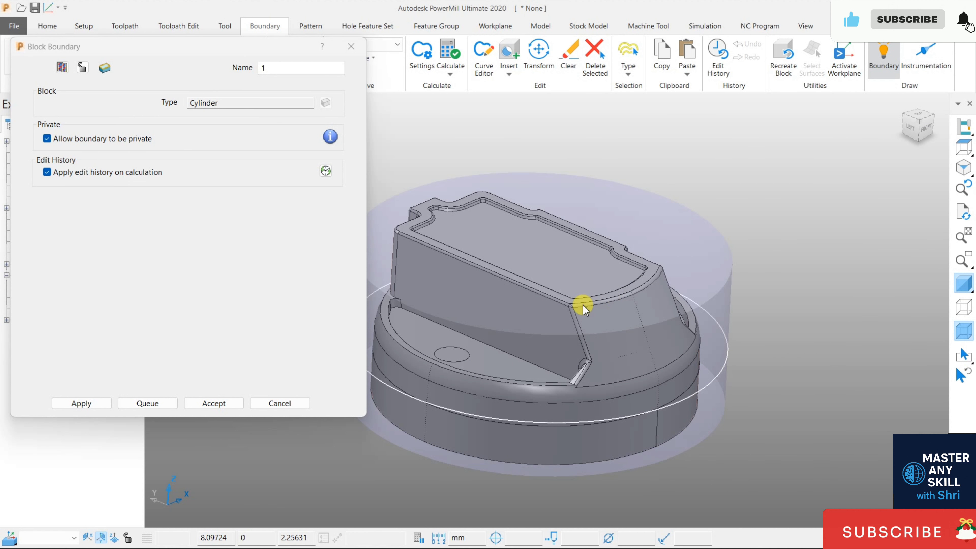
{"action": "left_click", "coordinate": [295, 403]}
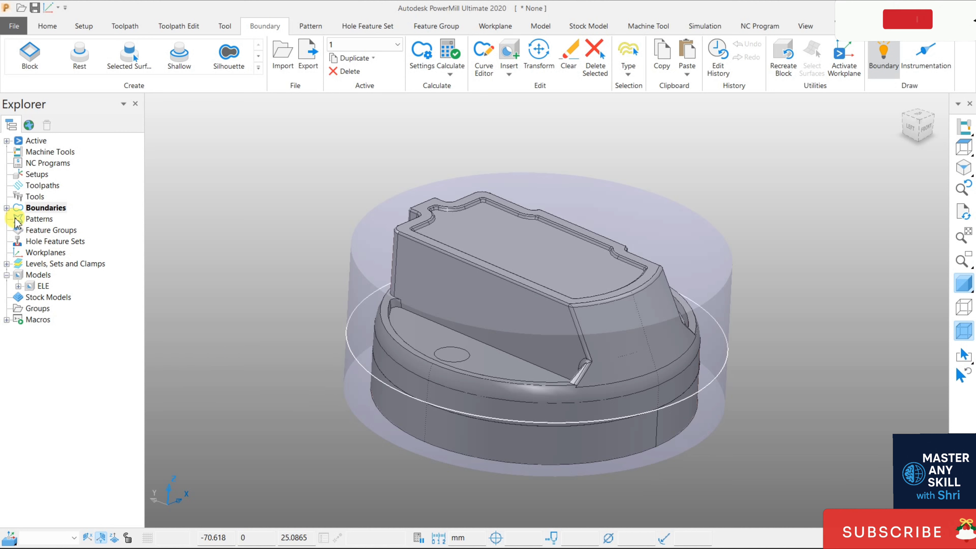
- Delete the boundary made from the cylindrical block
{"action": "left_click", "coordinate": [6, 208]}
{"action": "right_click", "coordinate": [58, 219]}
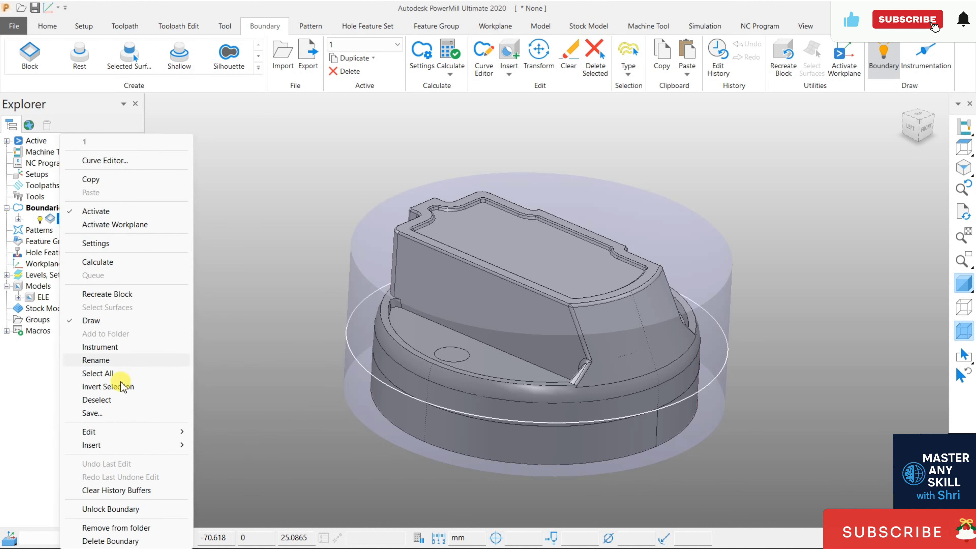
{"action": "left_click", "coordinate": [132, 541]}
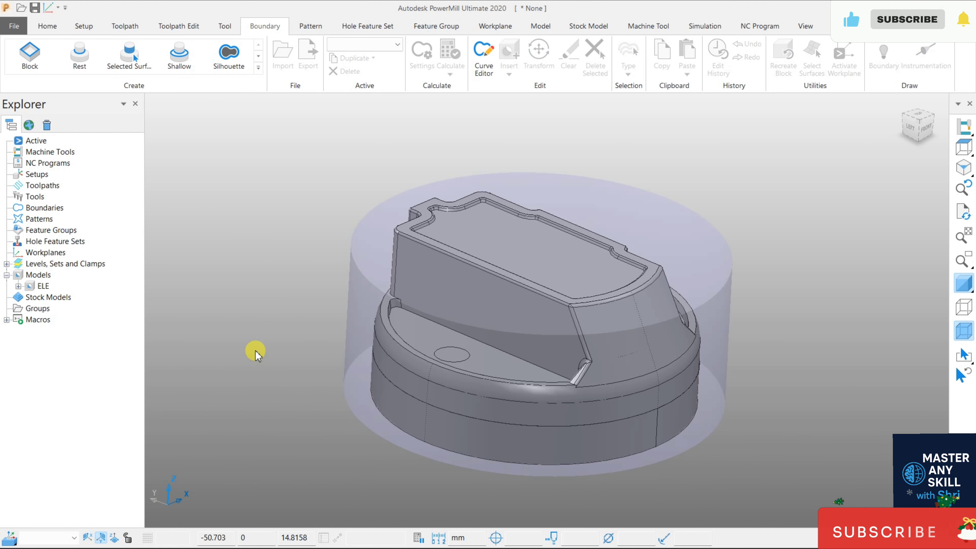
- Redefine the block as a box, calculate its limits from the model, and accept it
{"action": "left_click", "coordinate": [48, 26]}
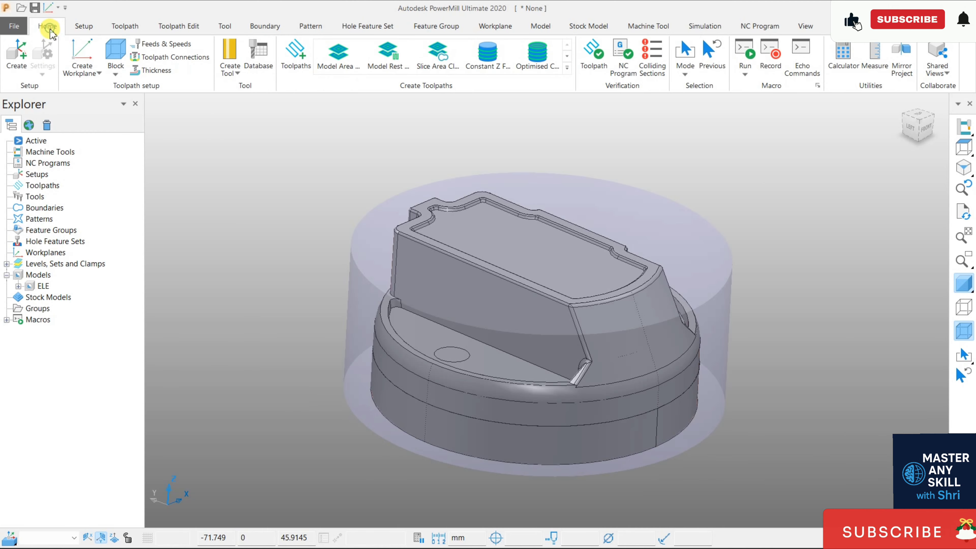
{"action": "left_click", "coordinate": [125, 51]}
{"action": "left_click", "coordinate": [105, 106]}
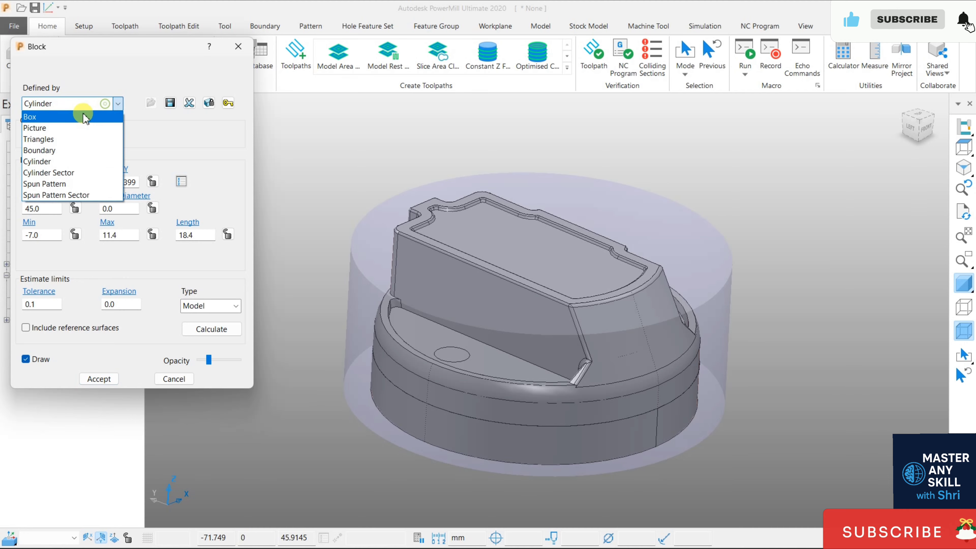
{"action": "left_click", "coordinate": [76, 116]}
{"action": "left_click", "coordinate": [213, 329]}
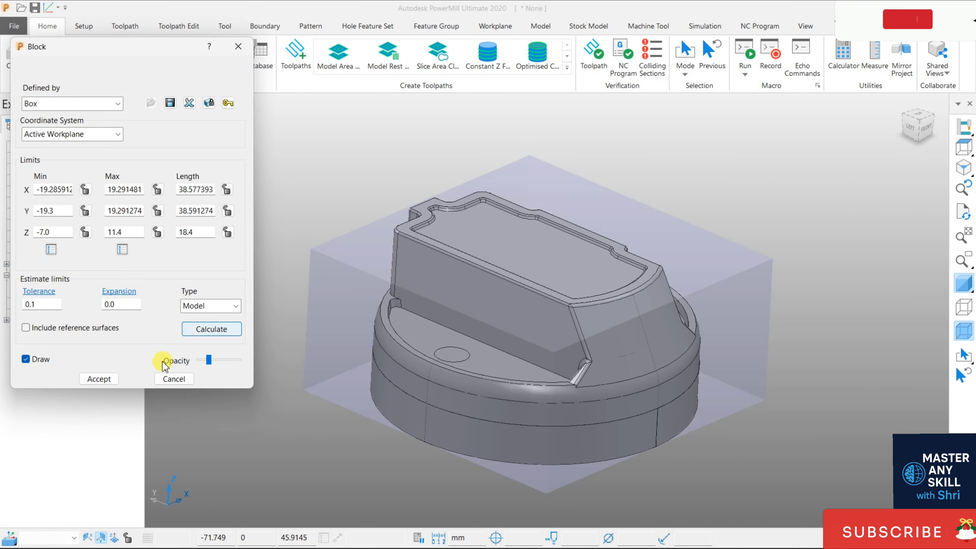
{"action": "left_click", "coordinate": [88, 379]}
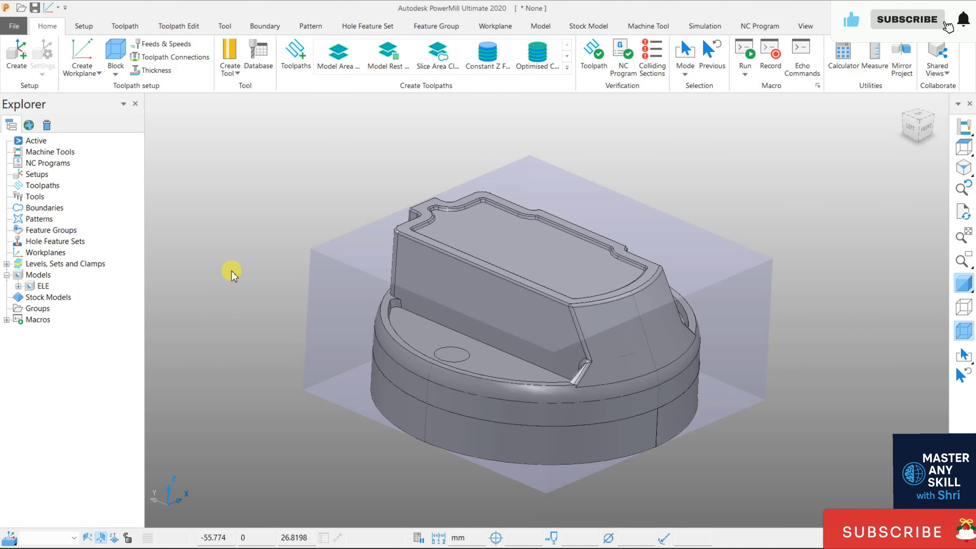
- Create a block boundary from the box block and close its settings
{"action": "left_click", "coordinate": [256, 26]}
{"action": "left_click", "coordinate": [31, 57]}
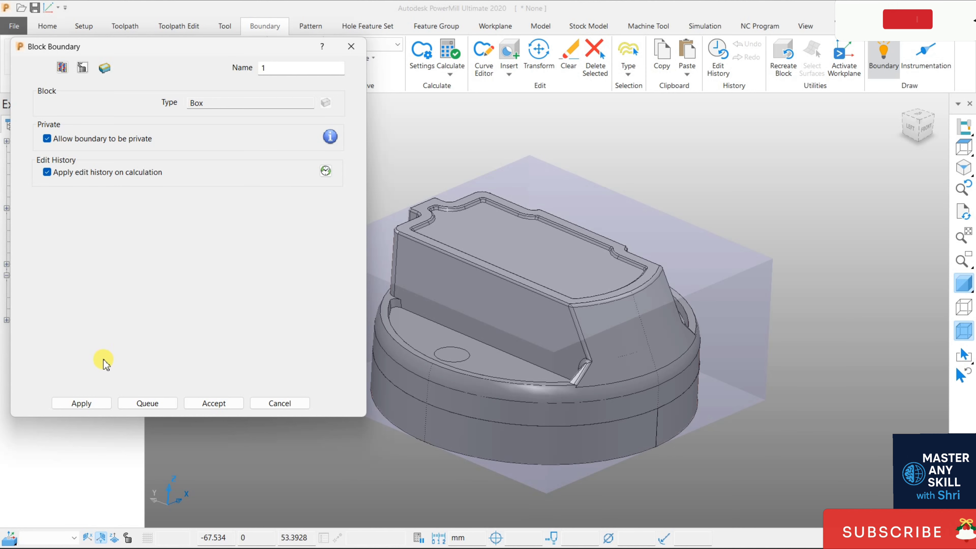
{"action": "left_click", "coordinate": [87, 405]}
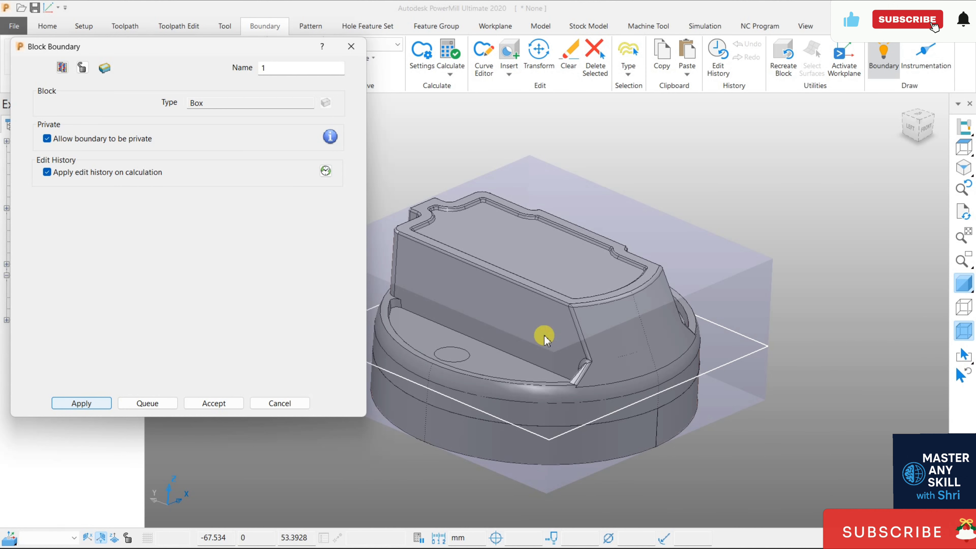
{"action": "middle_click_drag", "start_coordinate": [634, 262], "coordinate": [623, 309]}
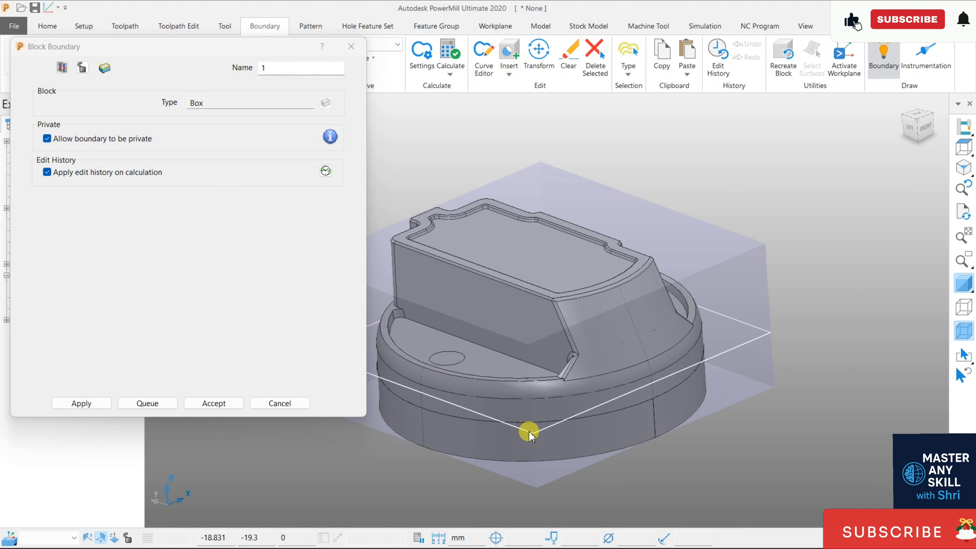
{"action": "left_click", "coordinate": [288, 403]}
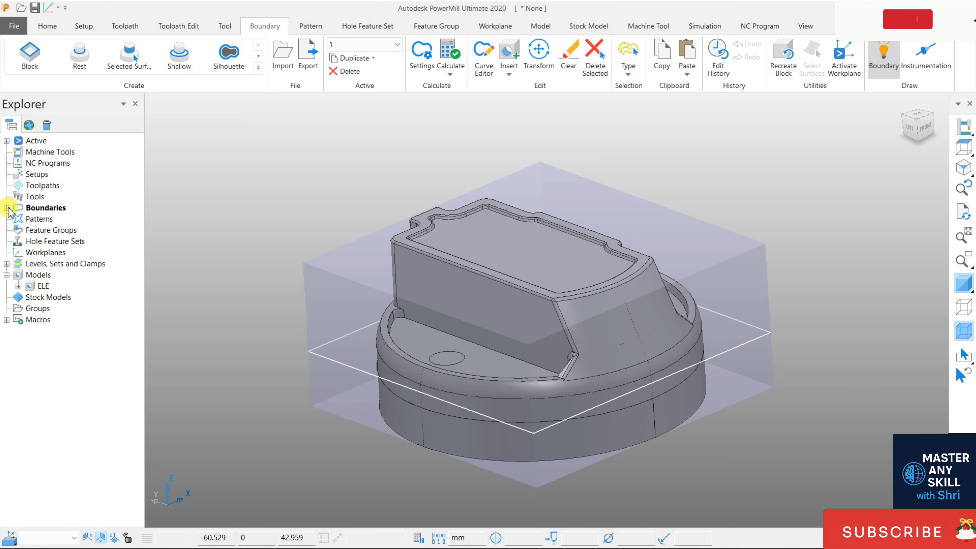
- Create a workplane at the centre of the block's top face and make it the active workplane
{"action": "left_click", "coordinate": [48, 27]}
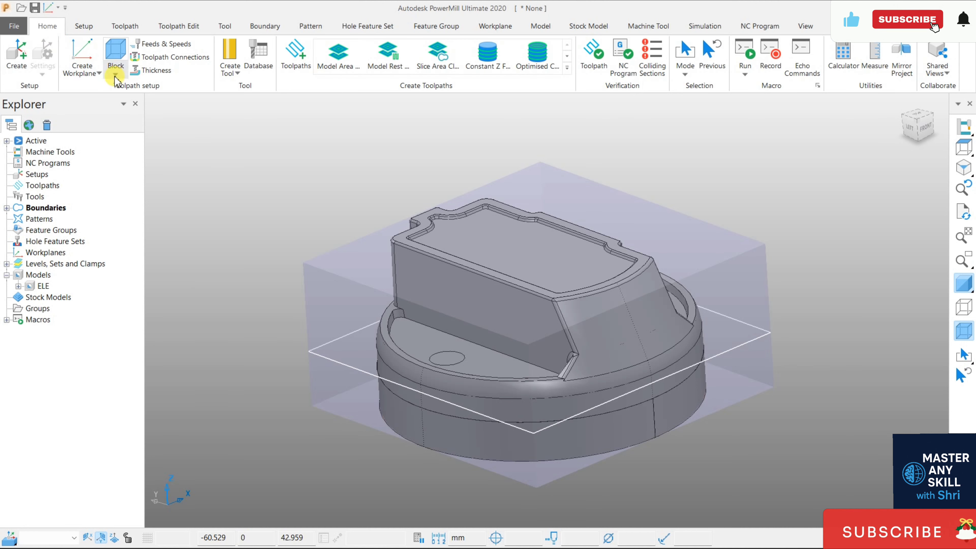
{"action": "left_click", "coordinate": [82, 71]}
{"action": "left_click", "coordinate": [111, 254]}
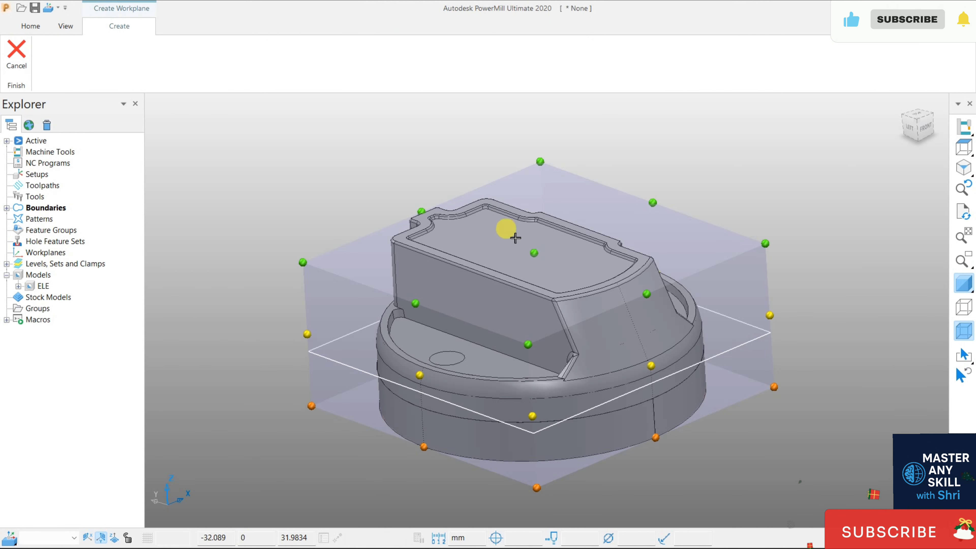
{"action": "left_click", "coordinate": [534, 252]}
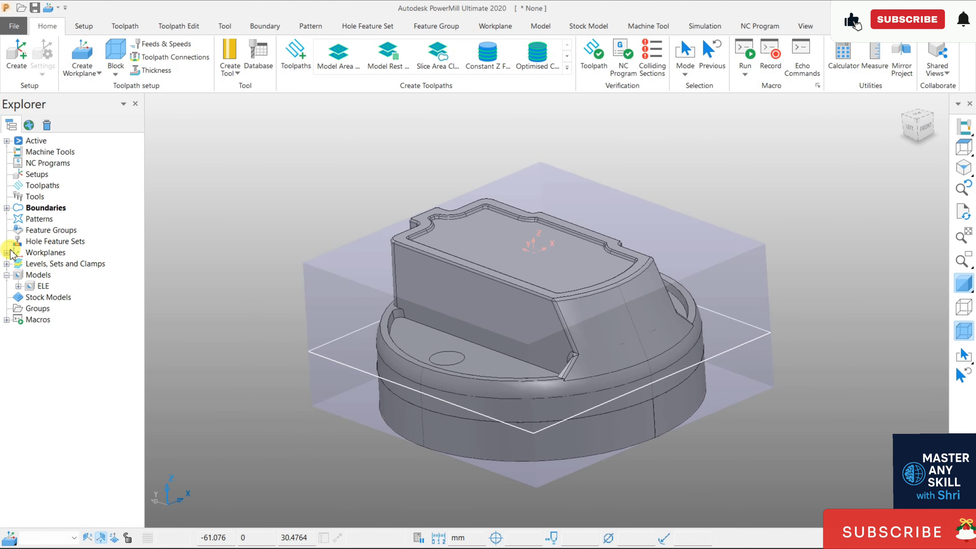
{"action": "left_click", "coordinate": [7, 253]}
{"action": "right_click", "coordinate": [59, 264]}
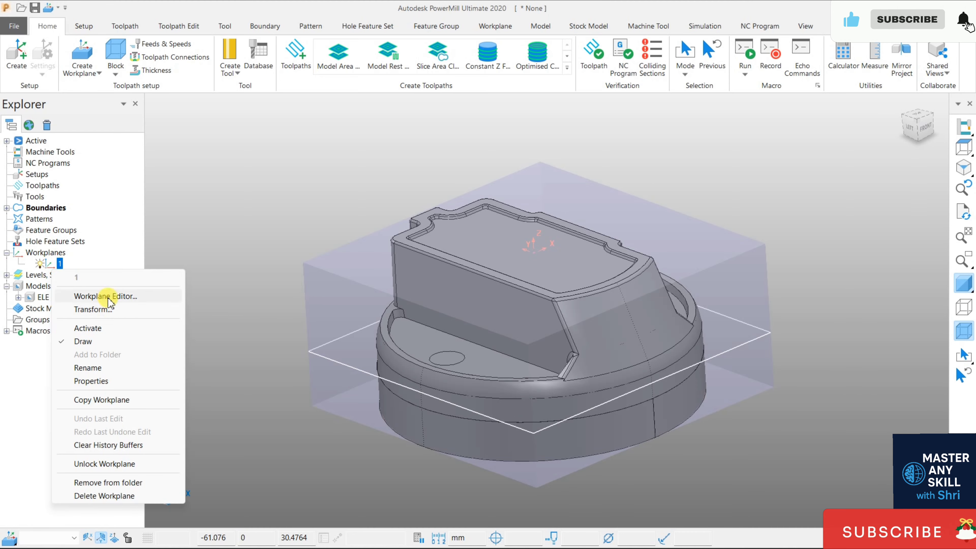
{"action": "left_click", "coordinate": [109, 328]}
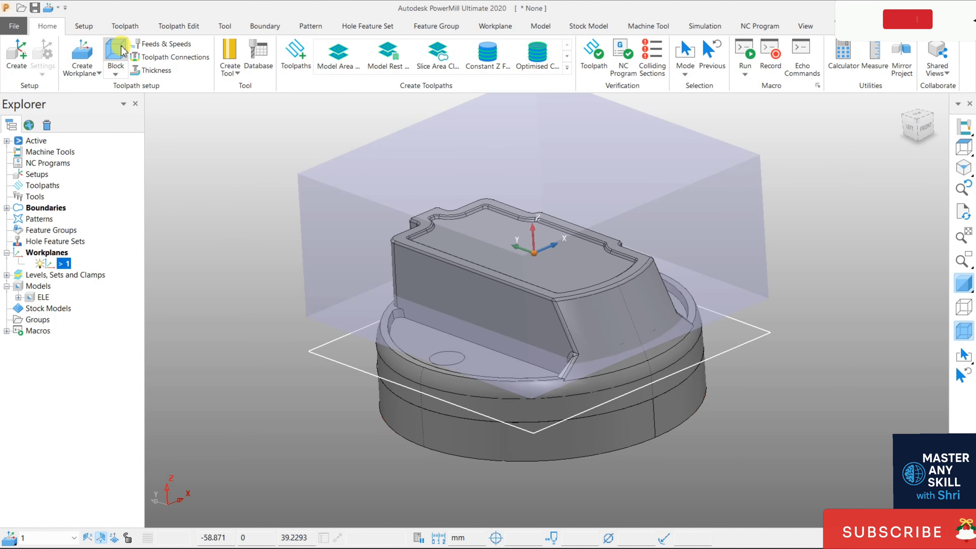
- Recalculate the box block around the model relative to the active workplane and accept it
{"action": "left_click", "coordinate": [115, 54]}
{"action": "left_click", "coordinate": [202, 328]}
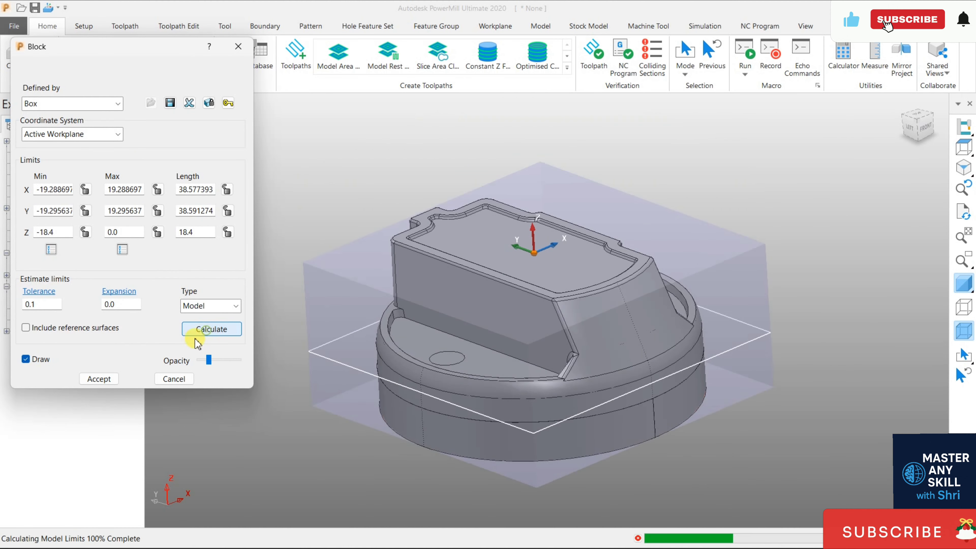
{"action": "left_click", "coordinate": [108, 379]}
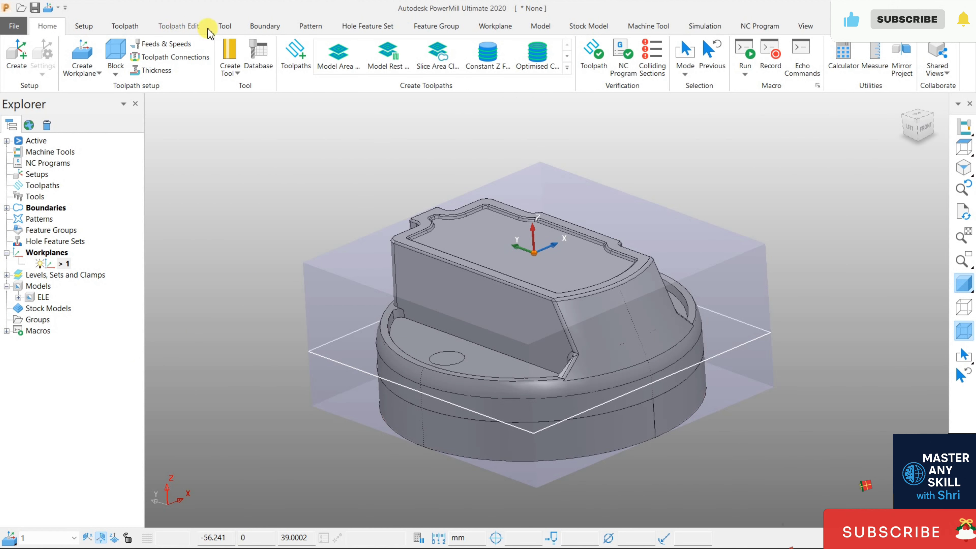
- Create a second block boundary from the recalculated box block on the active workplane
{"action": "left_click", "coordinate": [259, 26]}
{"action": "left_click", "coordinate": [29, 54]}
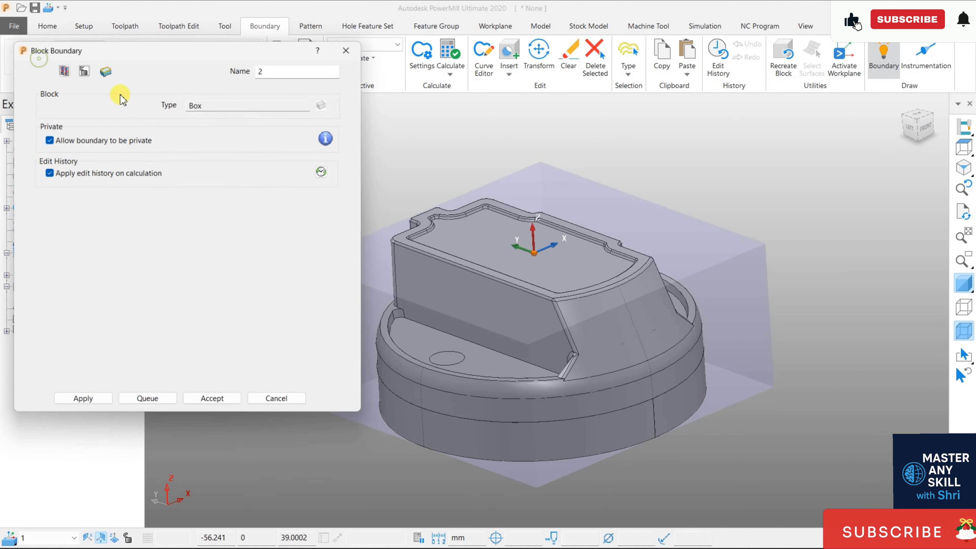
{"action": "left_click", "coordinate": [88, 410]}
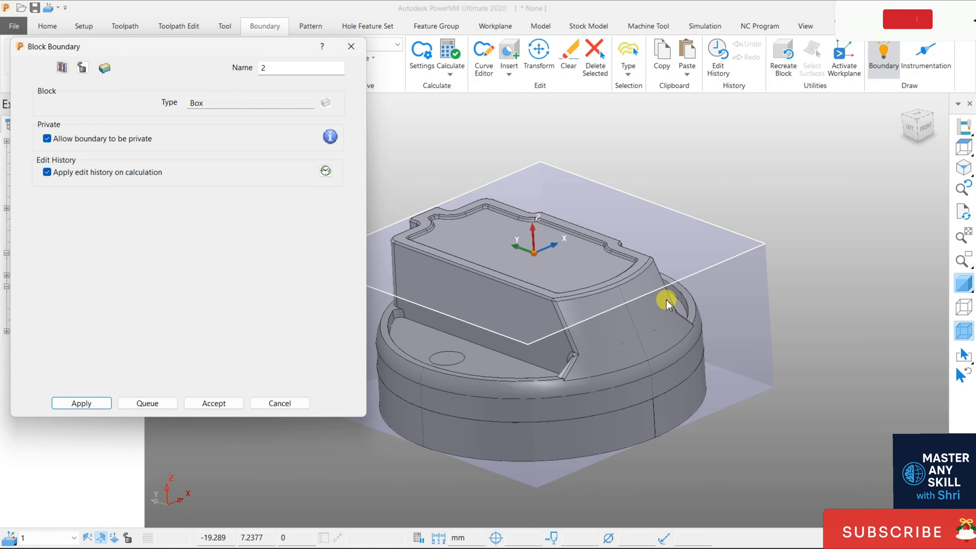
{"action": "left_click", "coordinate": [229, 404]}
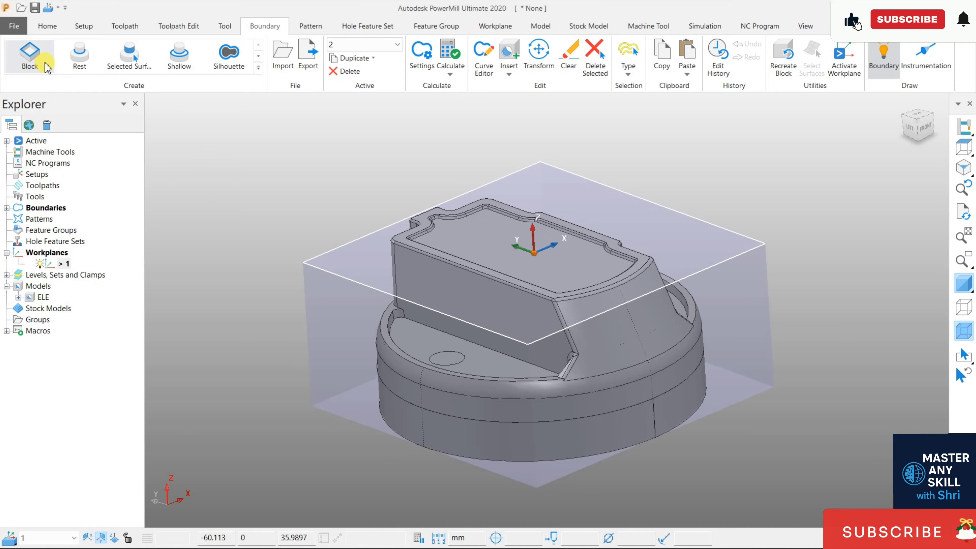
- Redefine the block as a cylinder with a diameter of 45 mm on the active workplane and accept it
{"action": "left_click", "coordinate": [48, 26]}
{"action": "left_click", "coordinate": [112, 55]}
{"action": "left_click", "coordinate": [104, 103]}
{"action": "left_click", "coordinate": [61, 161]}
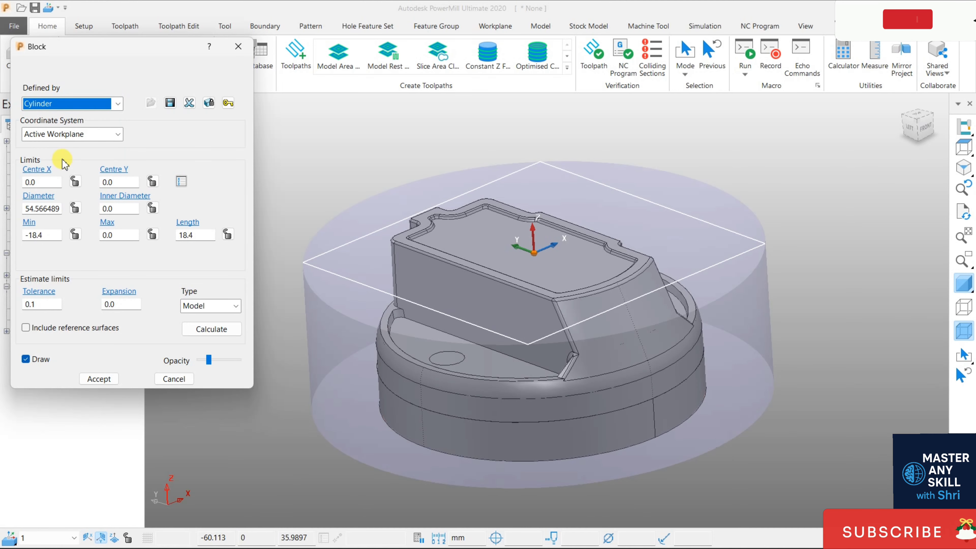
{"action": "double_click", "coordinate": [51, 209]}
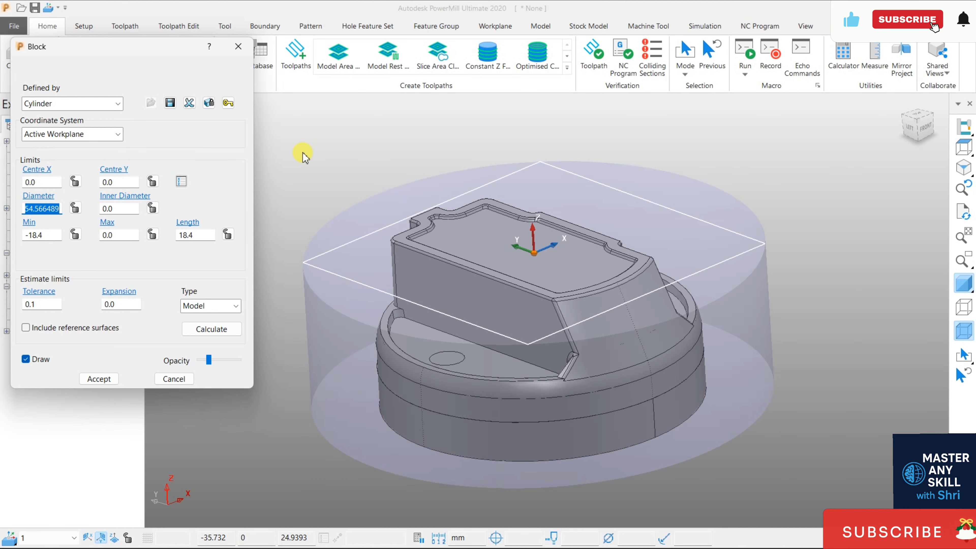
{"action": "type", "text": "45"}
{"action": "key", "text": "Return"}
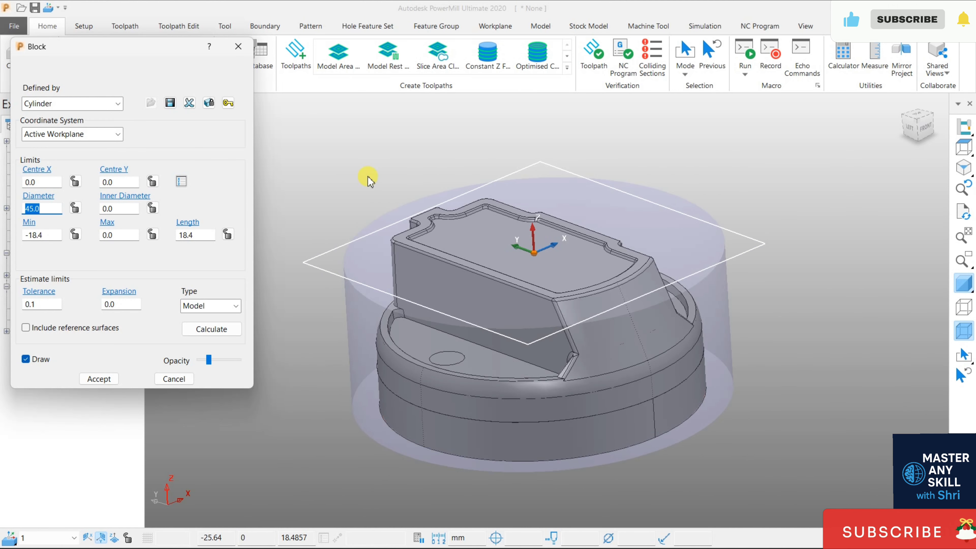
{"action": "left_click", "coordinate": [97, 378]}
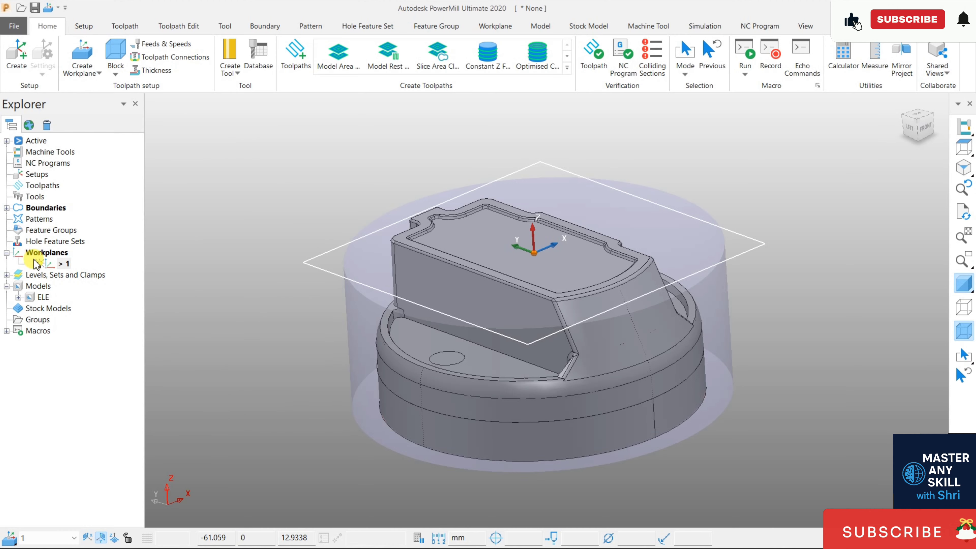
- Delete the two existing block boundaries
{"action": "left_click", "coordinate": [6, 208]}
{"action": "right_click", "coordinate": [56, 230]}
{"action": "left_click", "coordinate": [100, 541]}
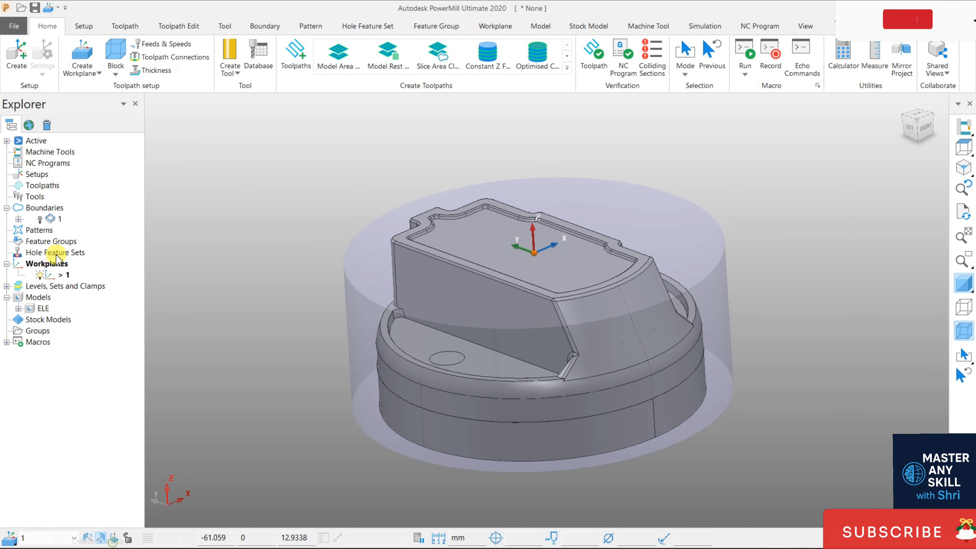
{"action": "right_click", "coordinate": [44, 219]}
{"action": "left_click", "coordinate": [111, 541]}
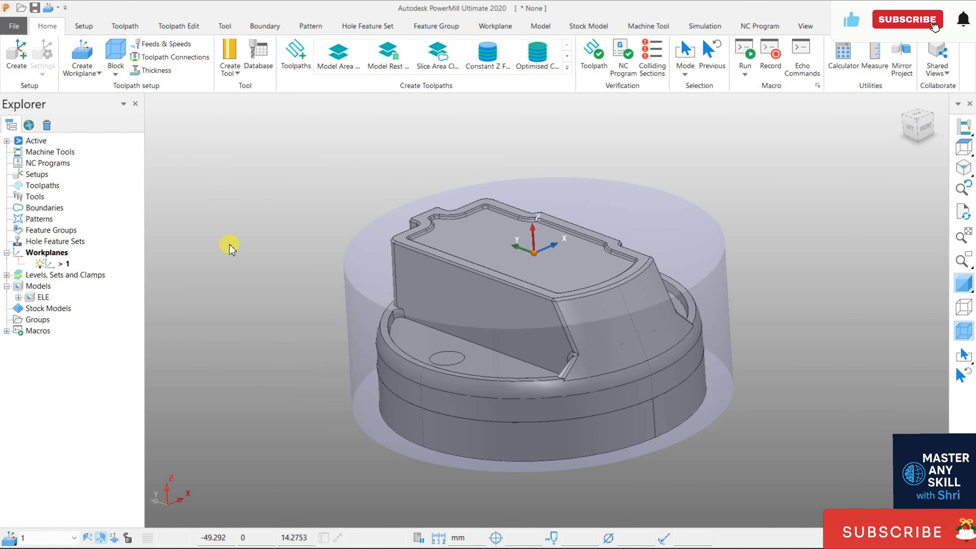
- Create a block boundary from the 45 mm cylinder block on the active workplane
{"action": "left_click", "coordinate": [269, 24]}
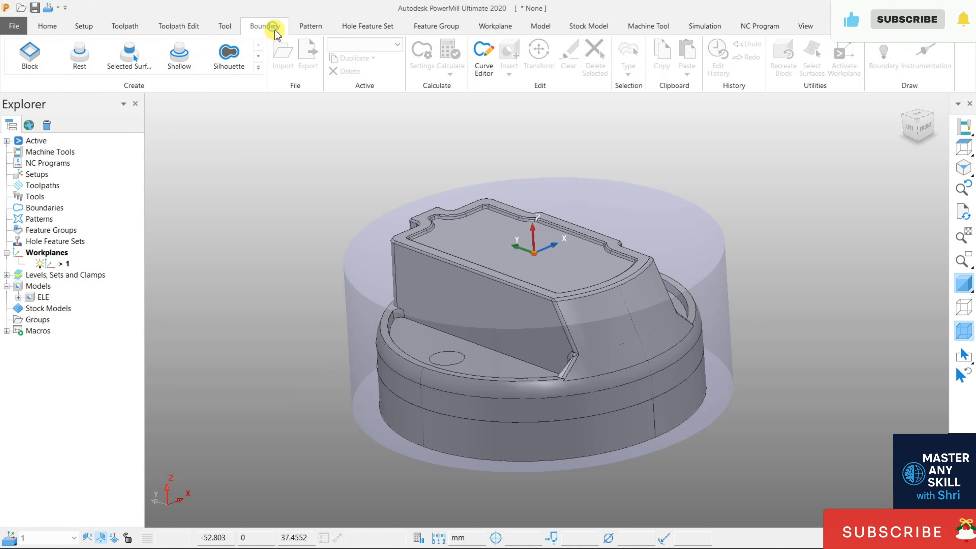
{"action": "left_click", "coordinate": [82, 403]}
{"action": "left_click", "coordinate": [214, 403]}
{"action": "middle_click_drag", "start_coordinate": [626, 239], "coordinate": [652, 253]}
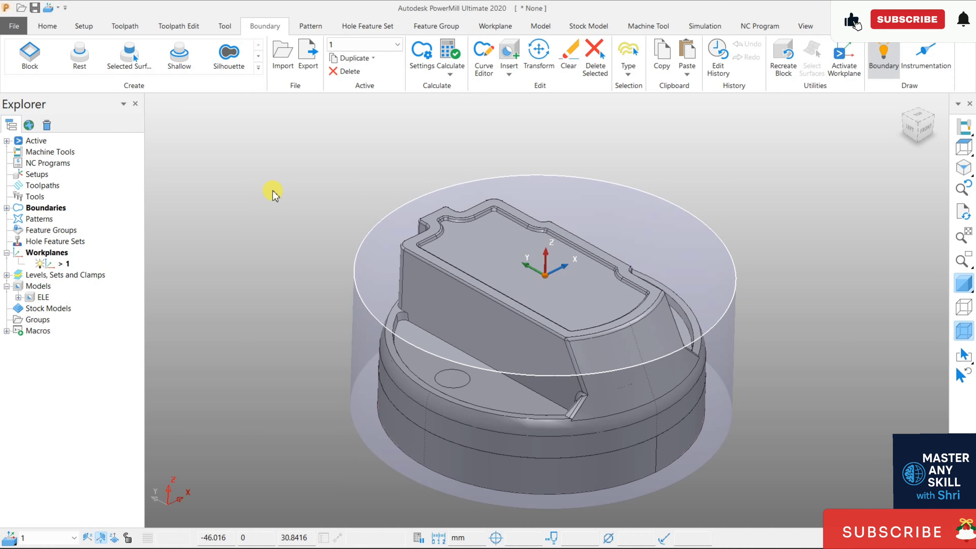
- Hide the cylinder block while keeping the shaded model displayed
{"action": "left_click", "coordinate": [965, 286]}
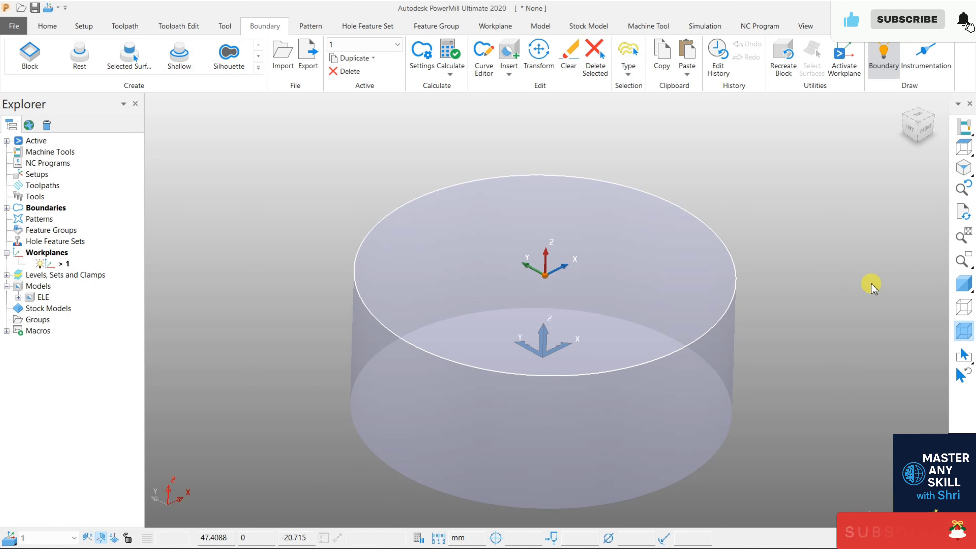
{"action": "left_click", "coordinate": [966, 283]}
{"action": "left_click", "coordinate": [964, 332]}
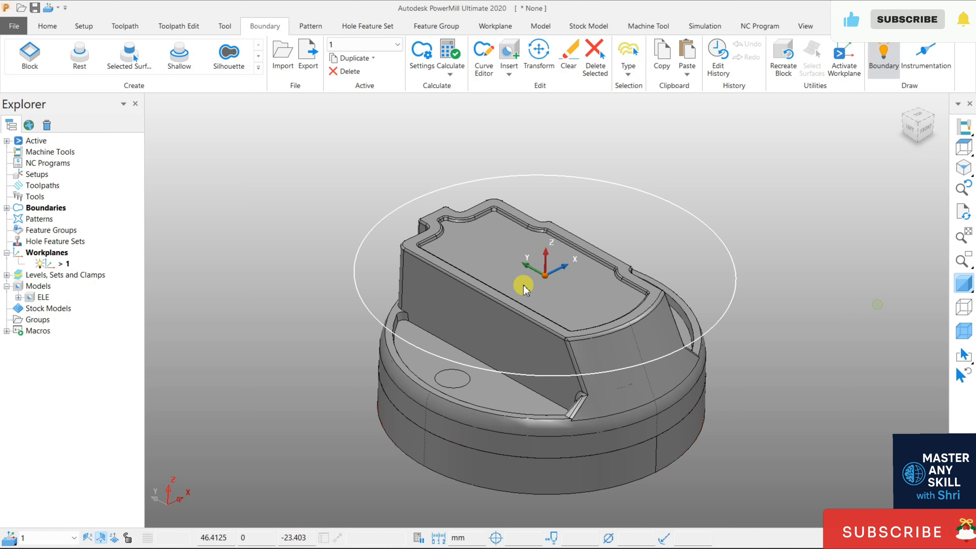
- Select the flat recessed surface on top of the model and start a Selected Surface boundary from it
{"action": "left_click", "coordinate": [474, 257]}
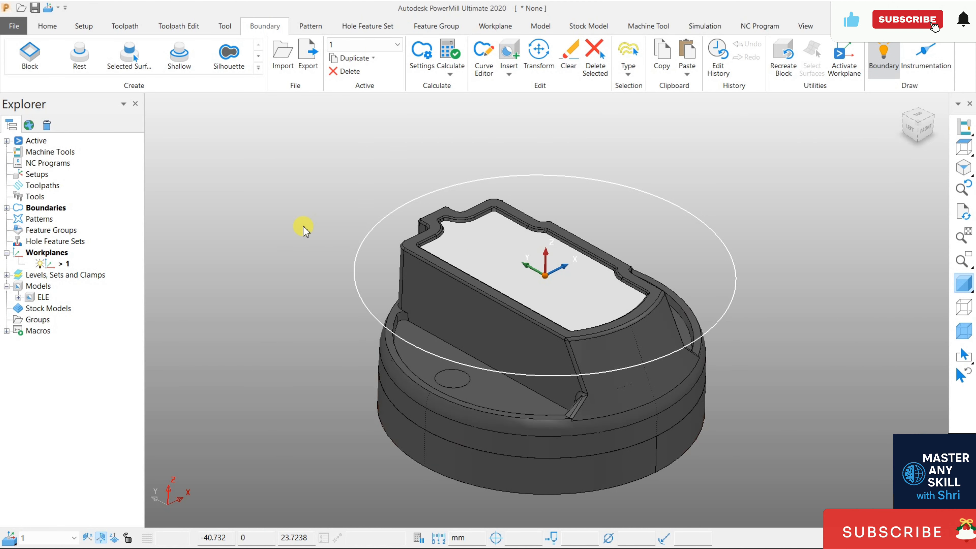
{"action": "scroll", "coordinate": [547, 223], "scroll_direction": "up", "scroll_amount": 3}
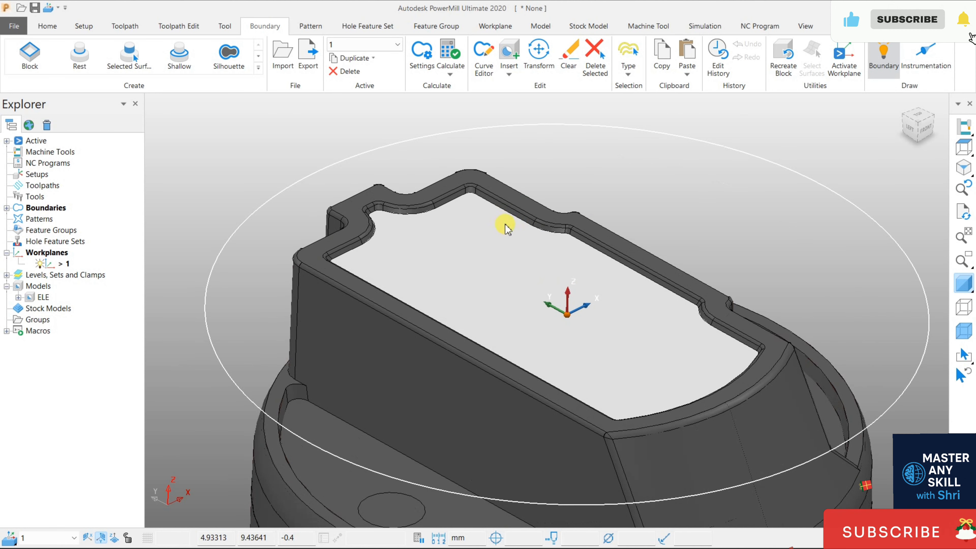
{"action": "left_click", "coordinate": [127, 60]}
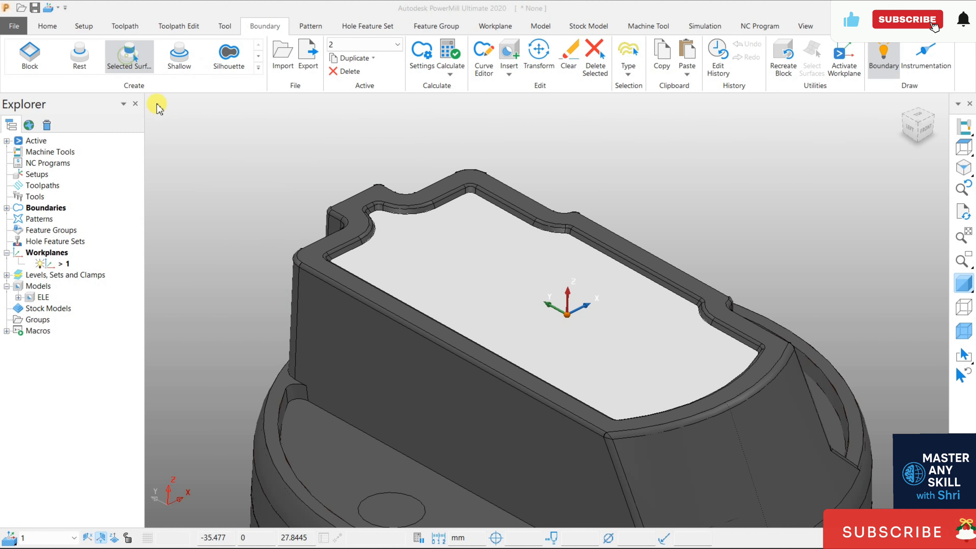
{"action": "left_click", "coordinate": [178, 200]}
{"action": "left_click", "coordinate": [174, 200]}
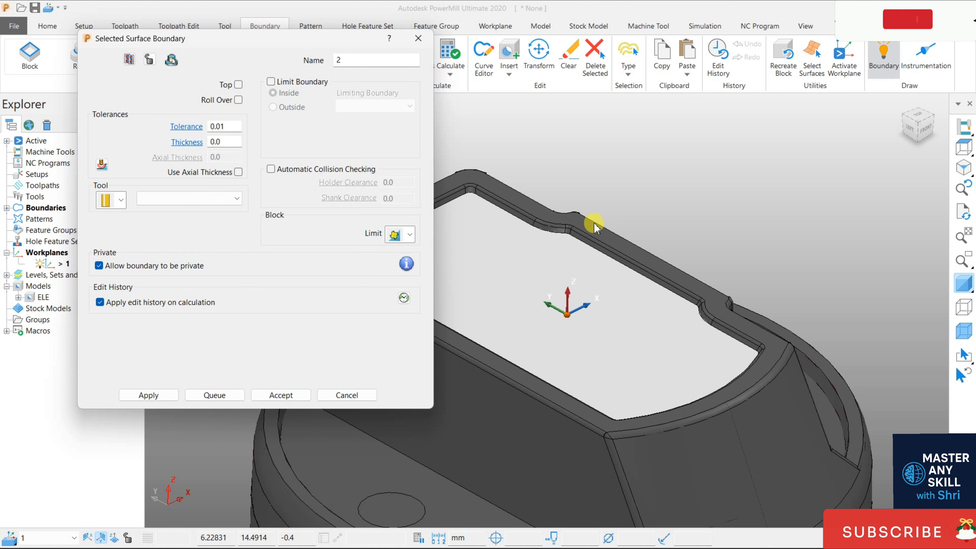
- Create an end mill with a 6 mm diameter for the boundary, calculate the boundary and accept it
{"action": "left_click", "coordinate": [121, 200]}
{"action": "left_click", "coordinate": [108, 213]}
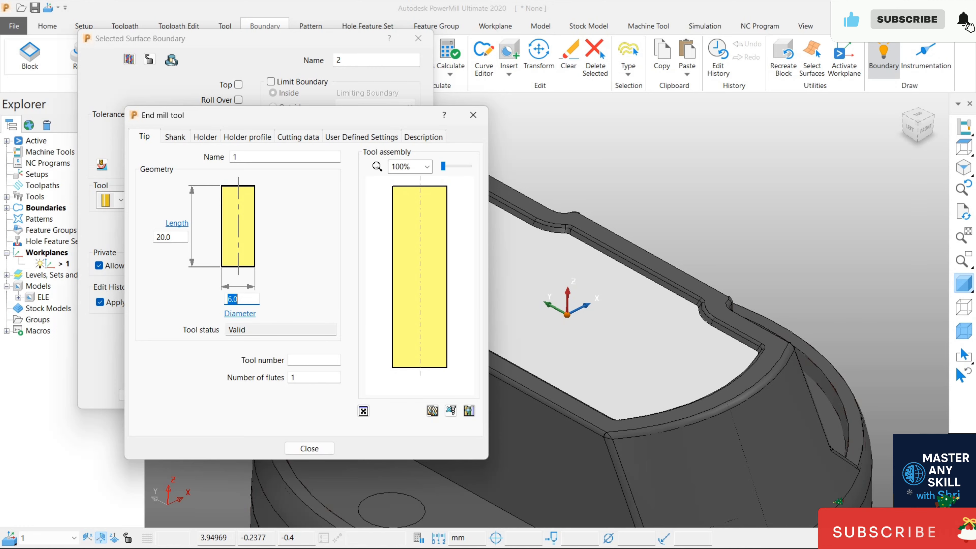
{"action": "left_click", "coordinate": [310, 448]}
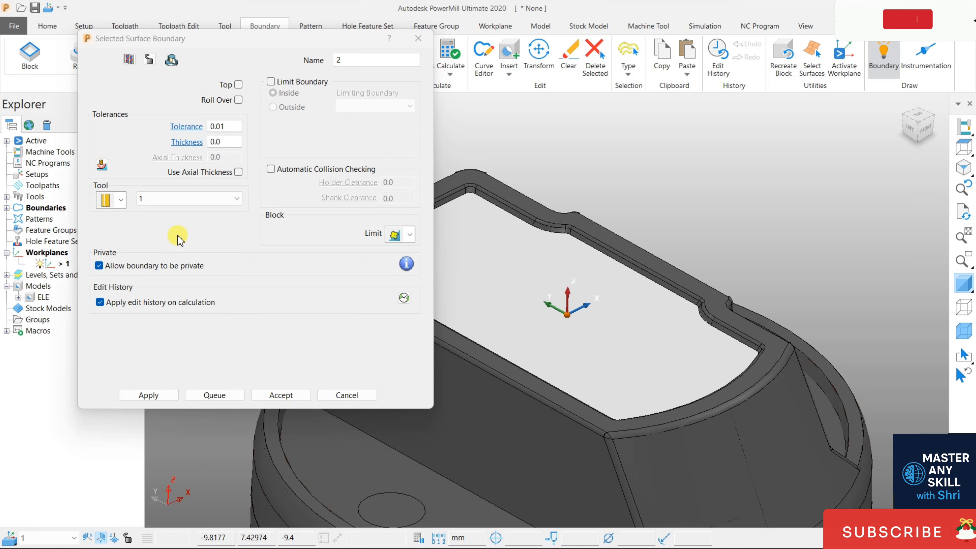
{"action": "left_click", "coordinate": [149, 396]}
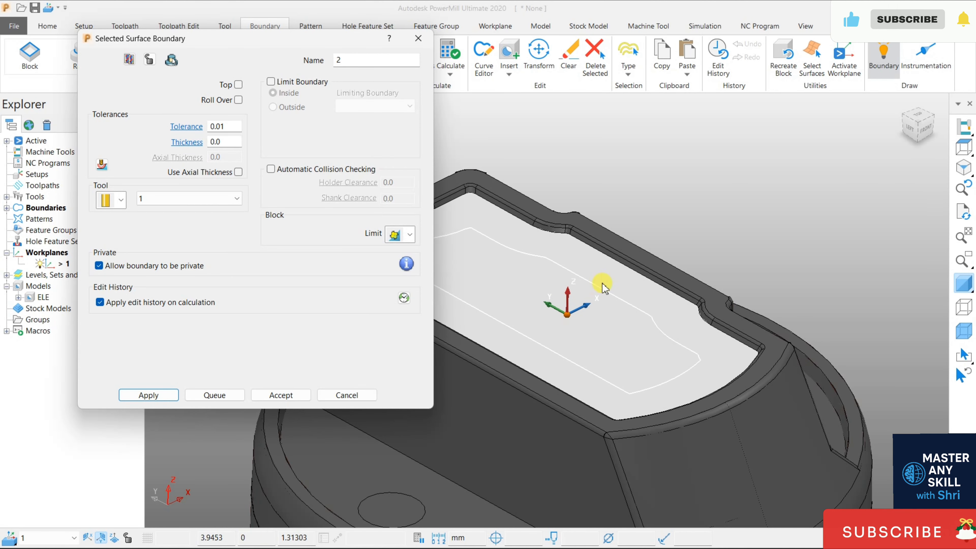
{"action": "left_click", "coordinate": [275, 394]}
- Display the 6 mm end mill on the model and examine the selected surface boundary against the tool size
{"action": "double_click", "coordinate": [17, 196]}
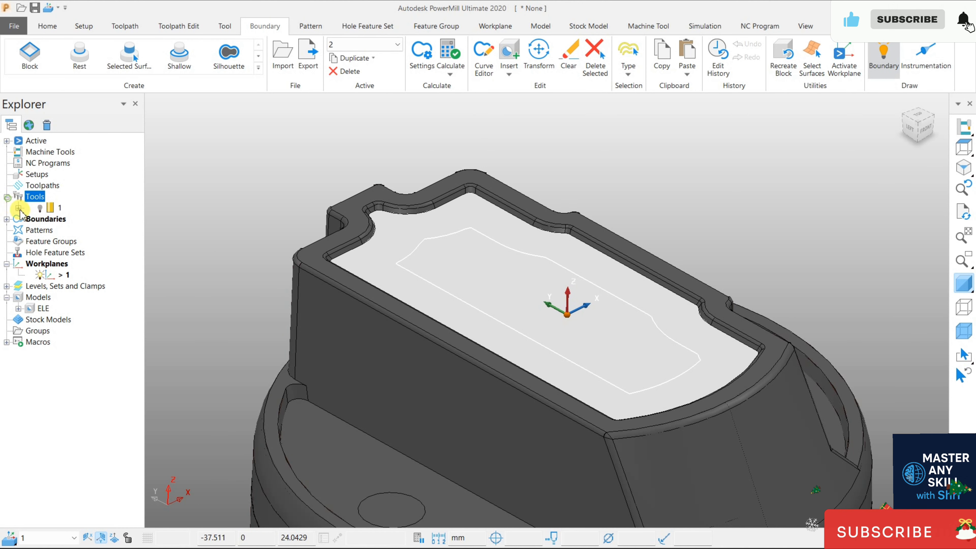
{"action": "left_click", "coordinate": [40, 208]}
{"action": "middle_click_drag", "start_coordinate": [536, 280], "coordinate": [557, 317]}
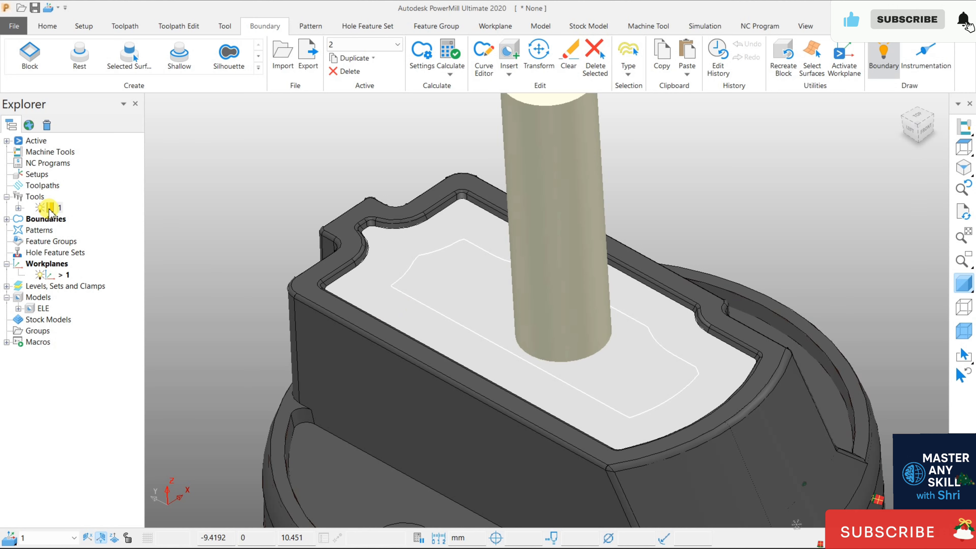
{"action": "left_click", "coordinate": [7, 218]}
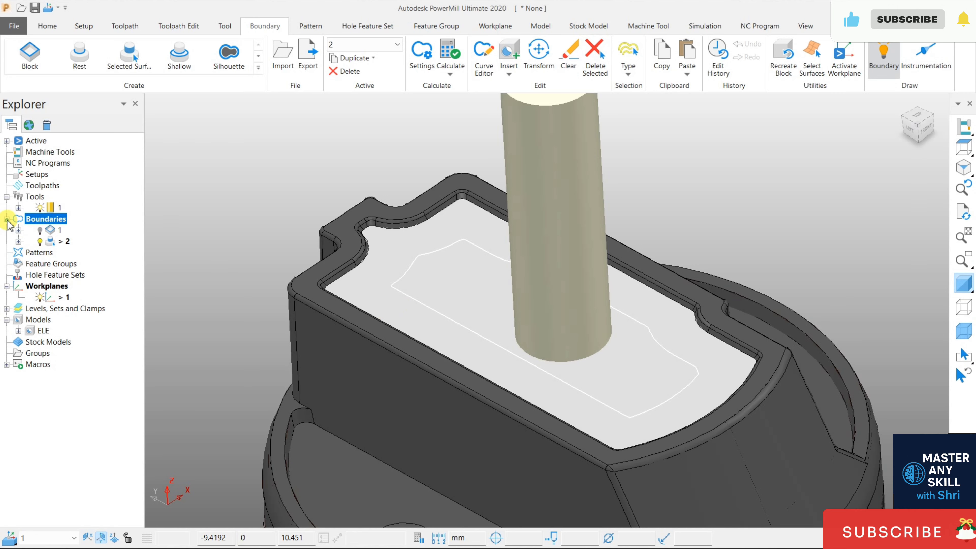
{"action": "right_click", "coordinate": [57, 242]}
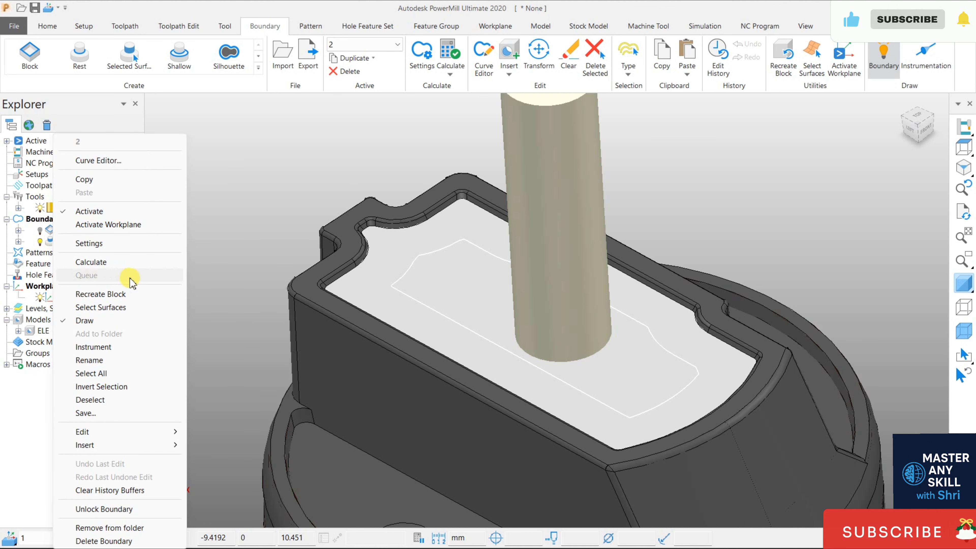
{"action": "left_click", "coordinate": [207, 233]}
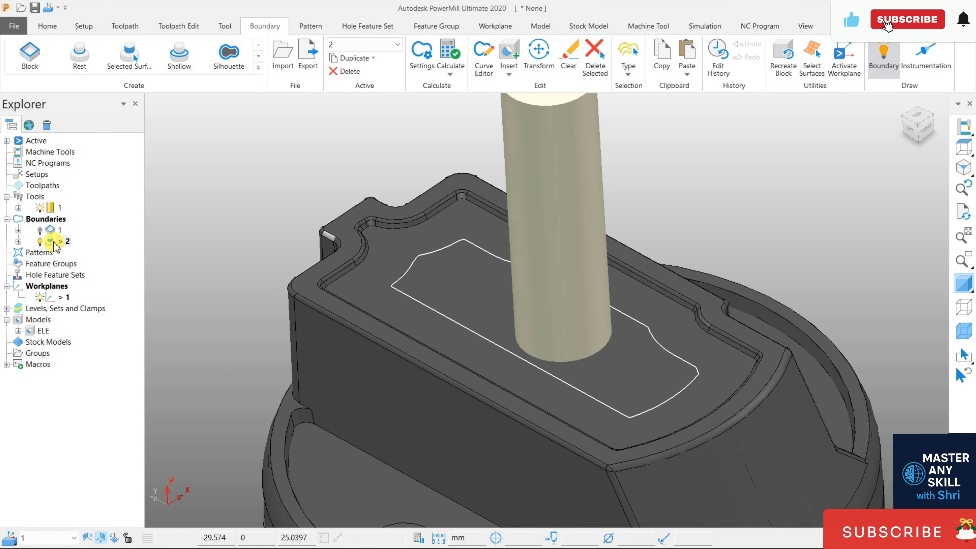
- Start another Selected Surface boundary on the recessed top surface, using a new end mill with a 2 mm diameter
{"action": "left_click", "coordinate": [391, 248]}
{"action": "left_click", "coordinate": [133, 57]}
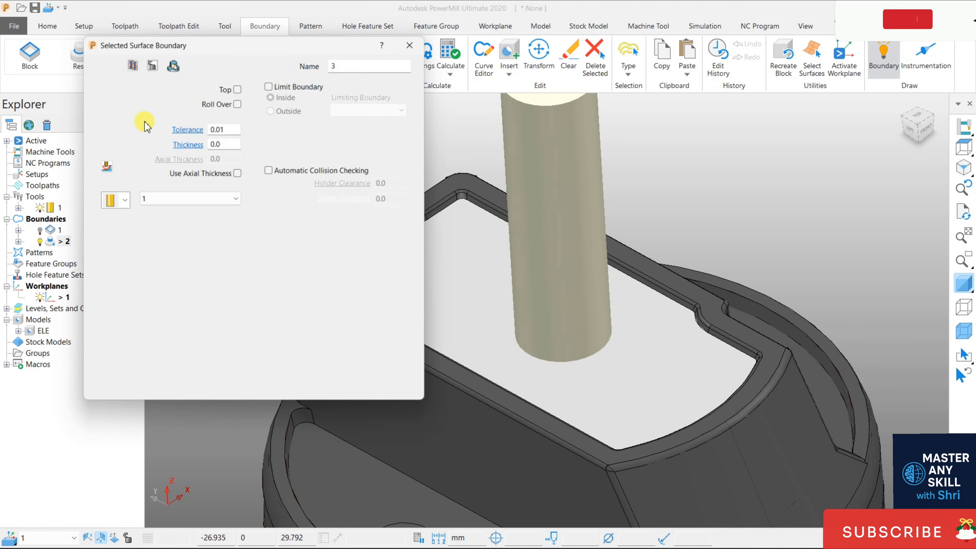
{"action": "left_click", "coordinate": [123, 200]}
{"action": "left_click", "coordinate": [106, 222]}
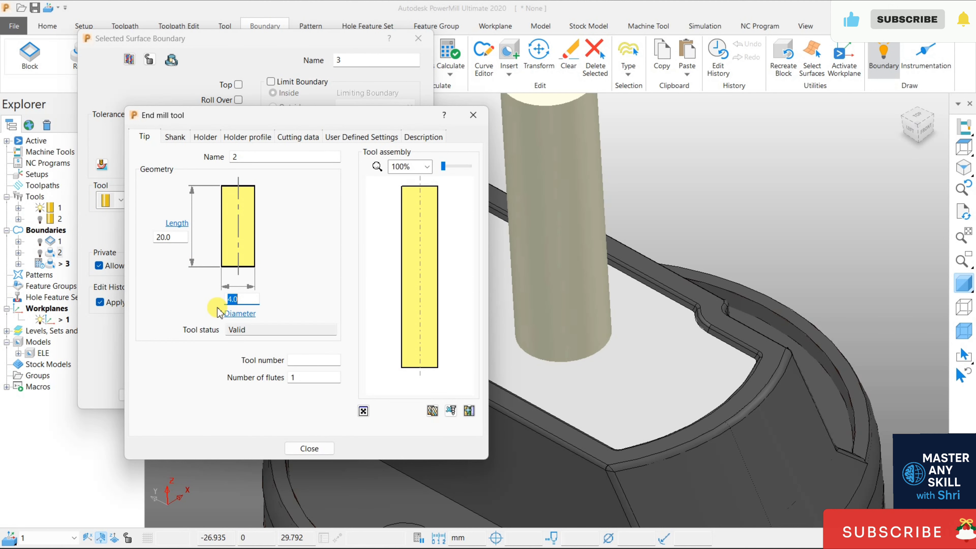
{"action": "left_click", "coordinate": [217, 311]}
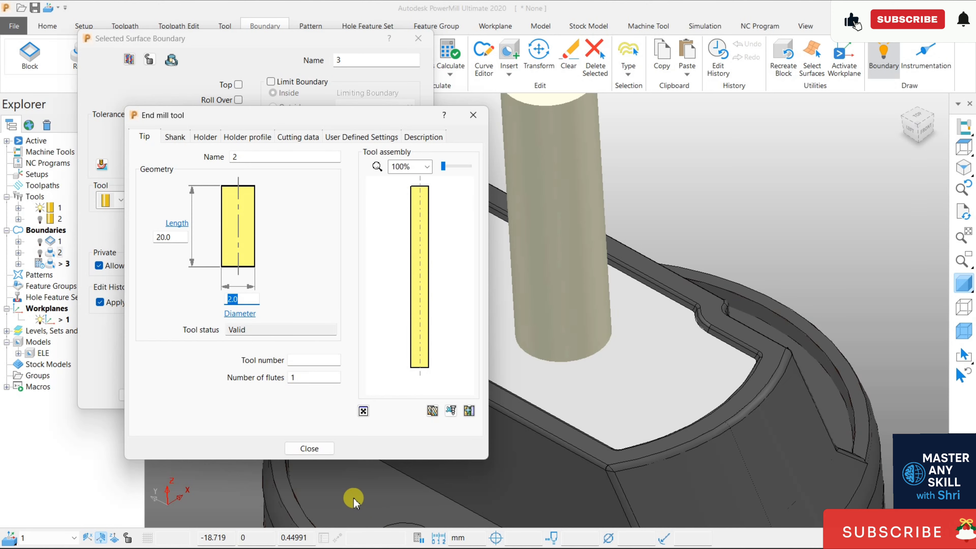
{"action": "left_click", "coordinate": [310, 449]}
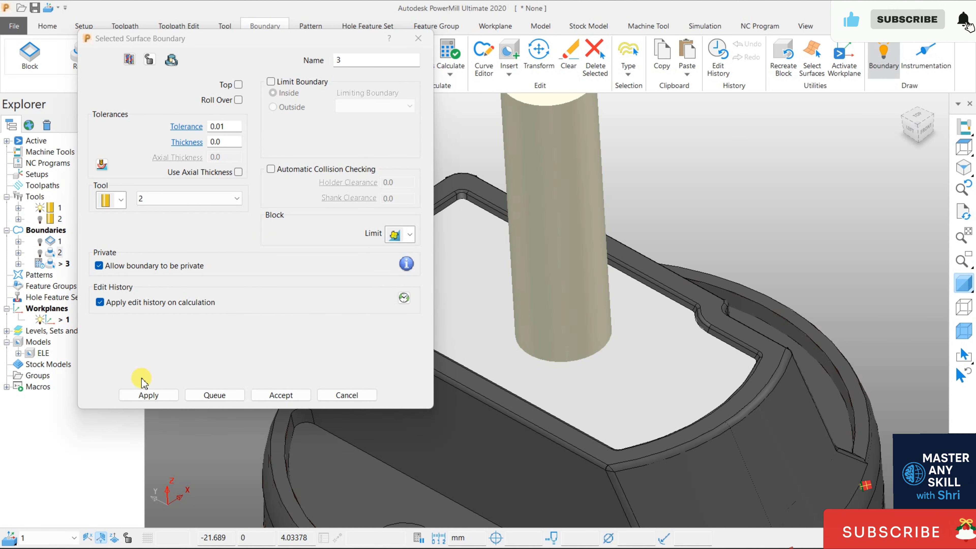
- Calculate the selected surface boundary for the 2 mm end mill, check its offset from the pocket wall and accept it
{"action": "left_click", "coordinate": [148, 395]}
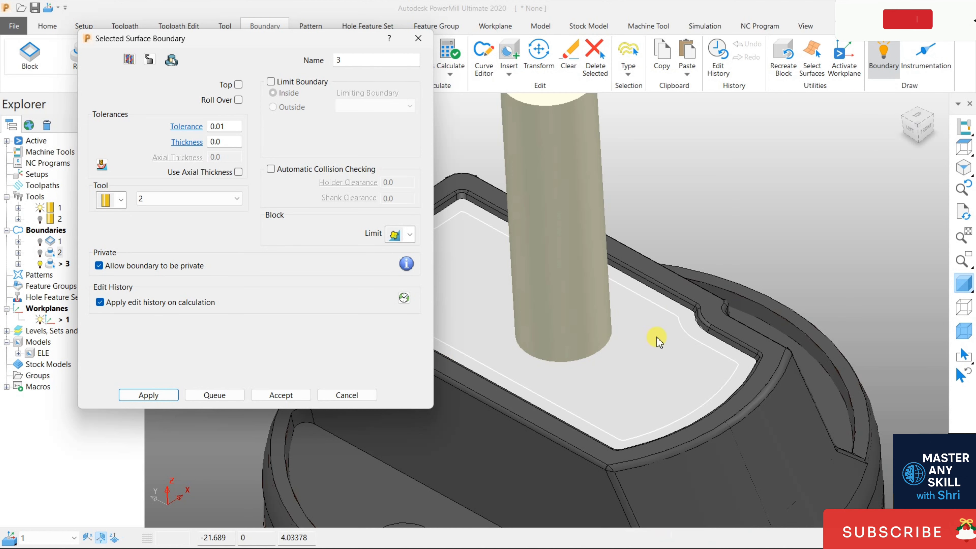
{"action": "scroll", "coordinate": [655, 310], "scroll_direction": "up", "scroll_amount": 2}
{"action": "middle_click_drag", "start_coordinate": [655, 310], "coordinate": [666, 331]}
{"action": "scroll", "coordinate": [665, 331], "scroll_direction": "down", "scroll_amount": 1}
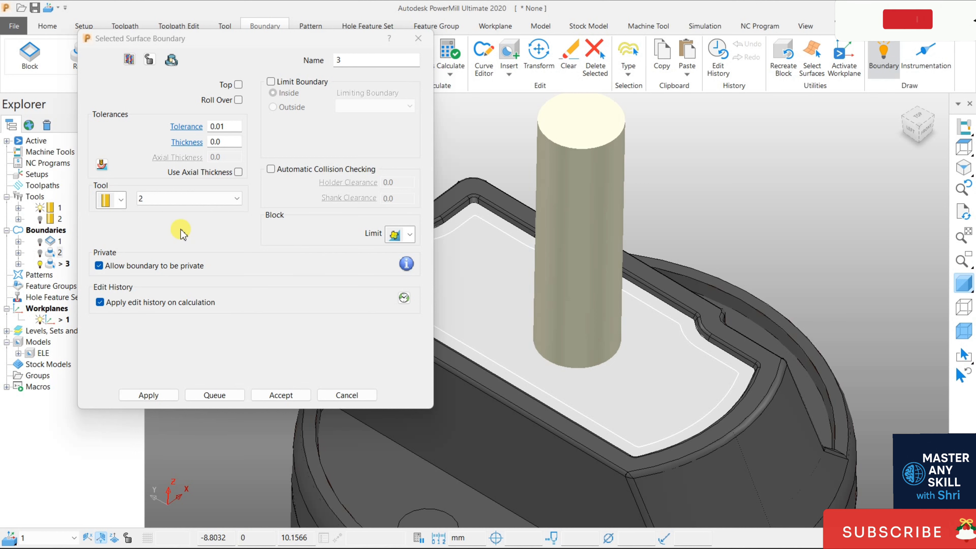
{"action": "left_click", "coordinate": [298, 395]}
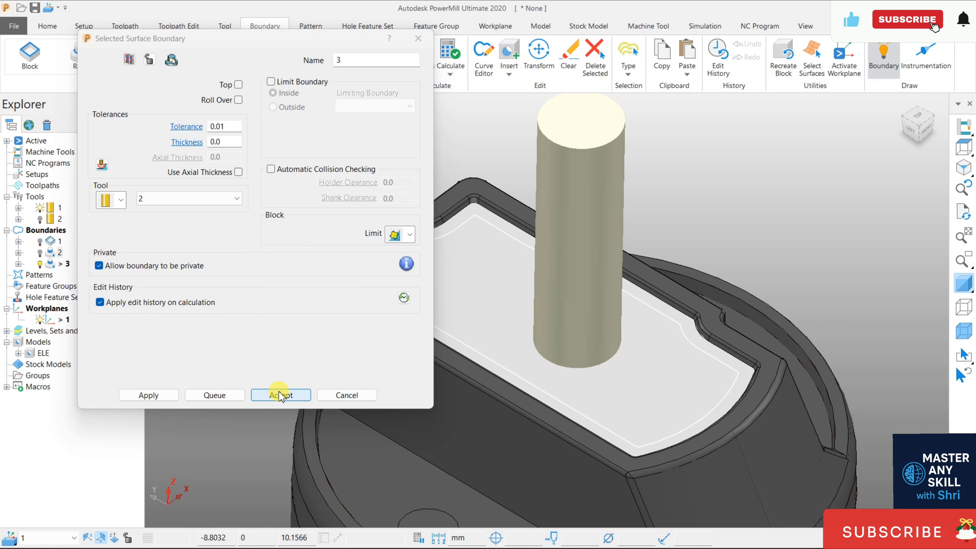
{"action": "scroll", "coordinate": [358, 318], "scroll_direction": "up", "scroll_amount": 2}
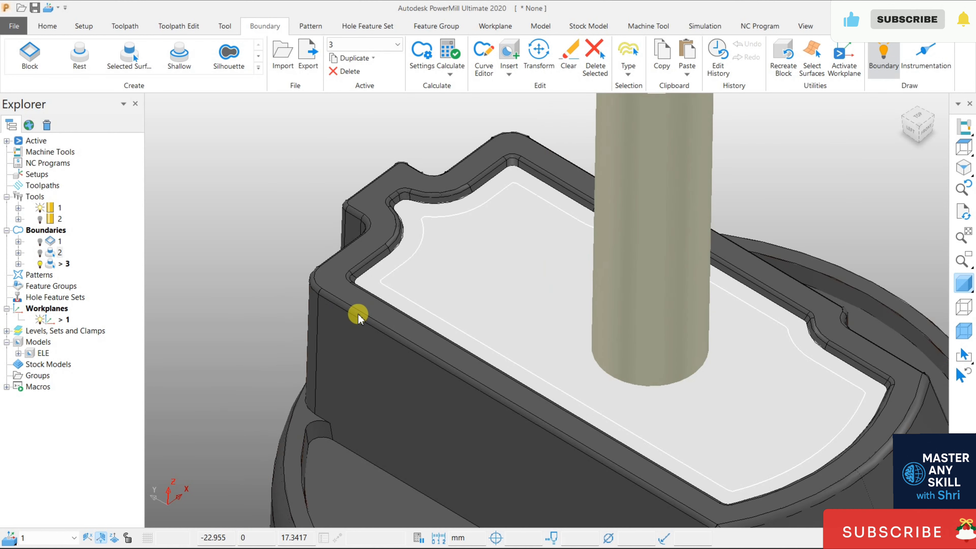
{"action": "scroll", "coordinate": [358, 318], "scroll_direction": "down", "scroll_amount": 2}
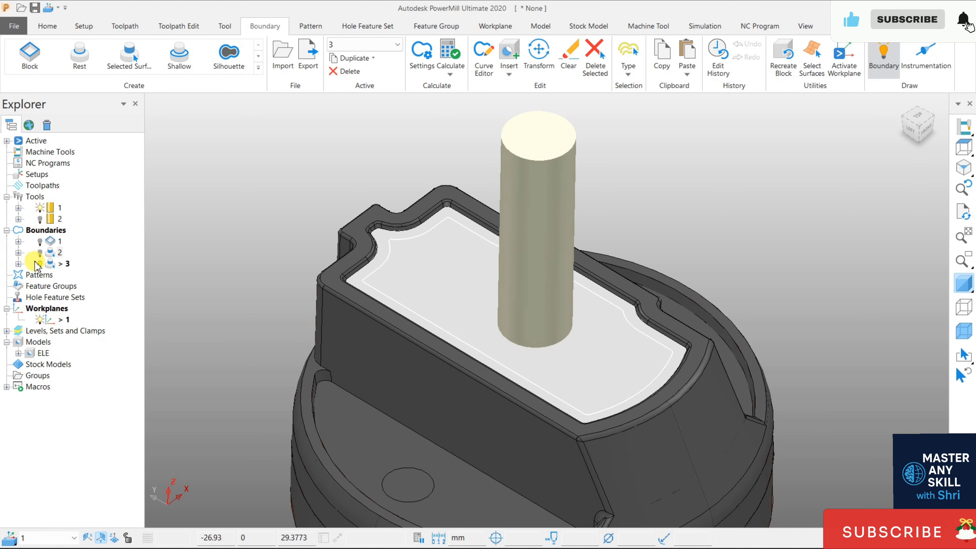
- Hide the 6 mm end mill and the active boundary, and return the model to an isometric view
{"action": "left_click", "coordinate": [39, 208]}
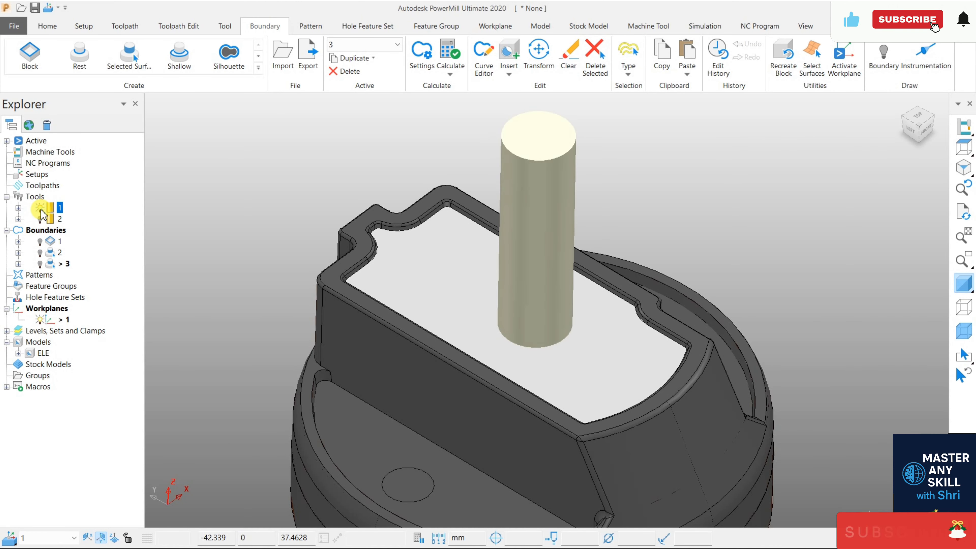
{"action": "middle_click_drag", "start_coordinate": [251, 229], "coordinate": [242, 195]}
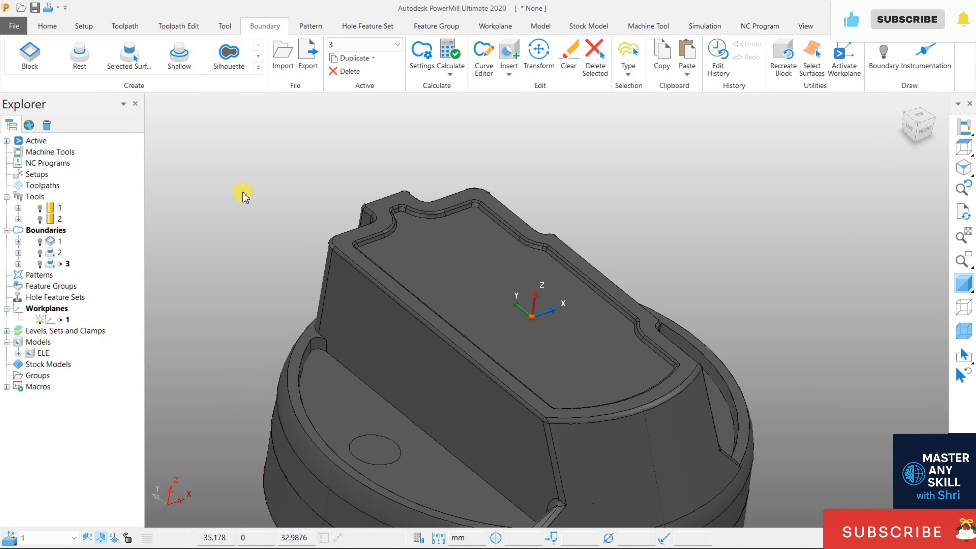
{"action": "mouse_move", "coordinate": [603, 208]}
{"action": "middle_mouse_down"}
{"action": "mouse_move", "coordinate": [579, 185]}
{"action": "mouse_move", "coordinate": [593, 192]}
{"action": "middle_mouse_up"}
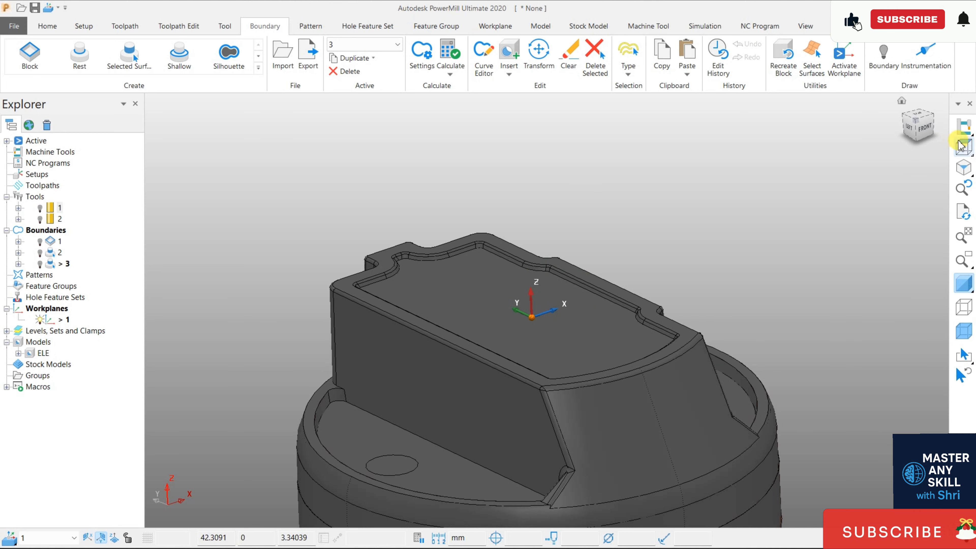
{"action": "left_click", "coordinate": [964, 167]}
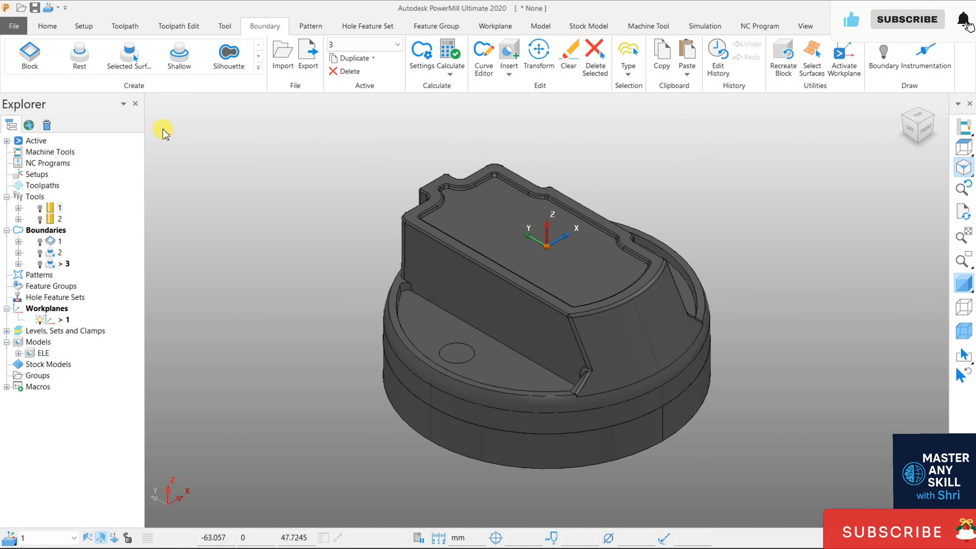
- Calculate a Shallow boundary with tool 2, an upper angle of 30, lower angle 0 and thickness 0, and inspect it around the model
{"action": "left_click", "coordinate": [179, 55]}
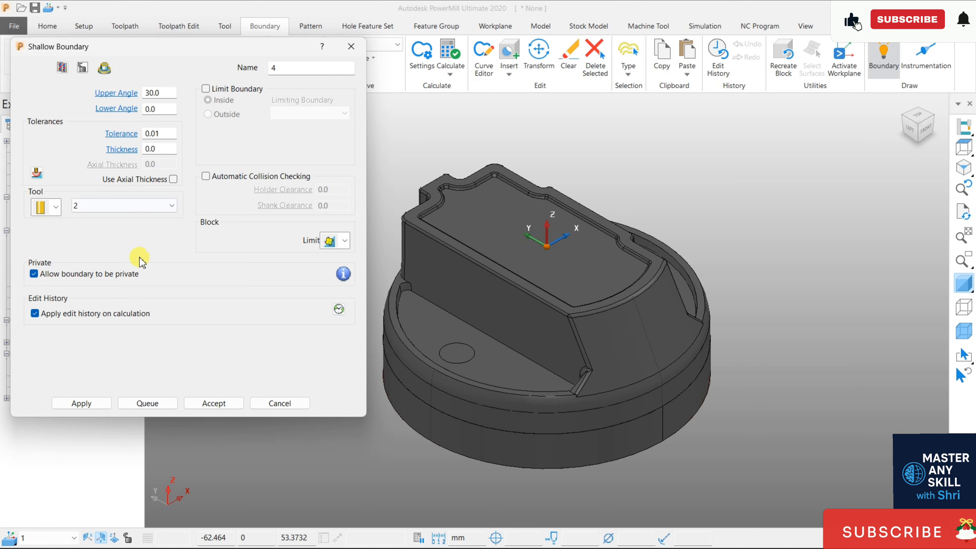
{"action": "left_click", "coordinate": [81, 403]}
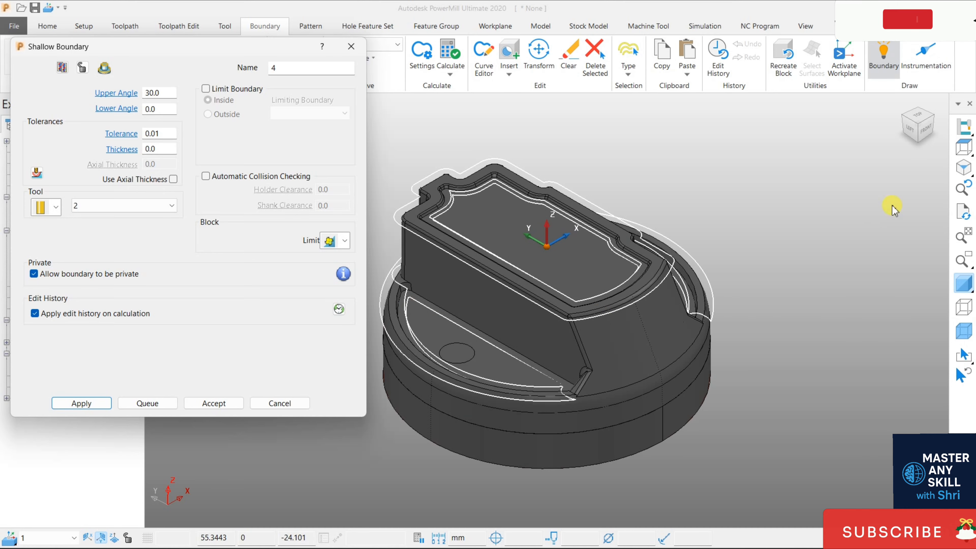
{"action": "left_click", "coordinate": [908, 133]}
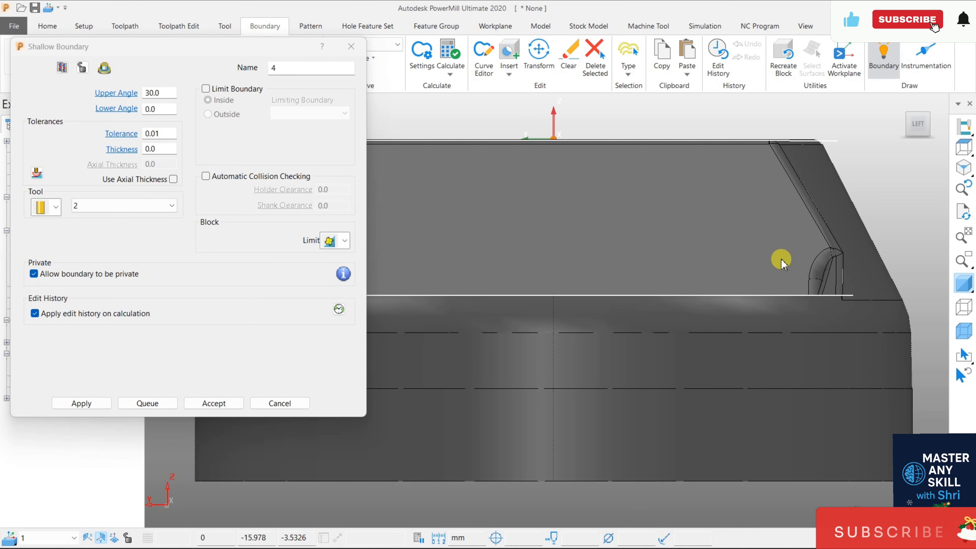
{"action": "middle_click_drag", "start_coordinate": [814, 172], "coordinate": [465, 315]}
{"action": "scroll", "coordinate": [465, 315], "scroll_direction": "down", "scroll_amount": 5}
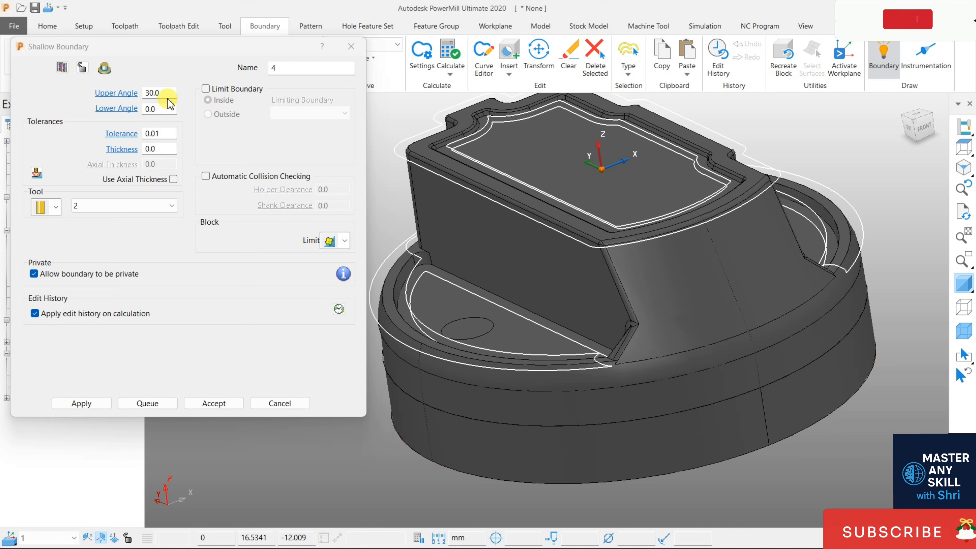
- Set the shallow boundary's thickness to 5 and recalculate it
{"action": "left_click_drag", "start_coordinate": [168, 150], "coordinate": [146, 152]}
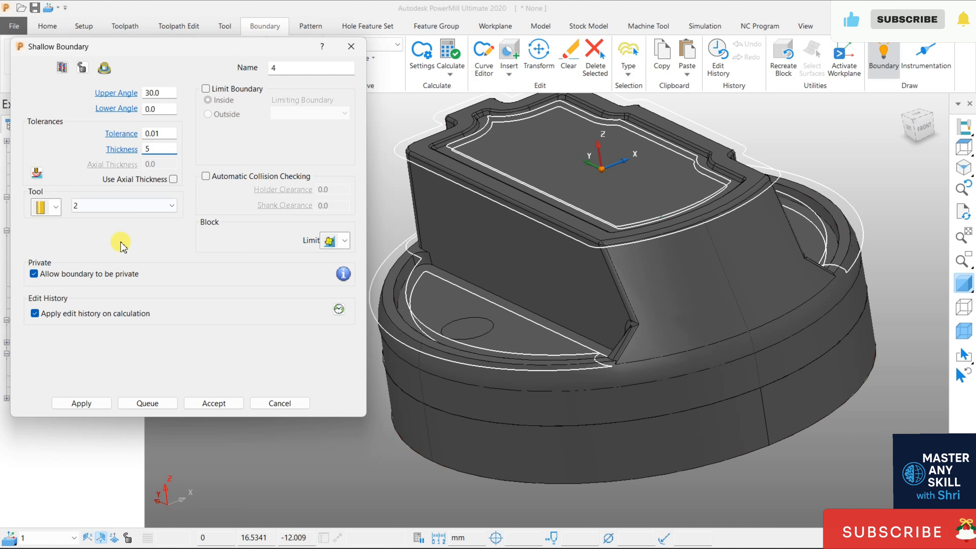
{"action": "type", "text": "5"}
{"action": "left_click", "coordinate": [98, 406]}
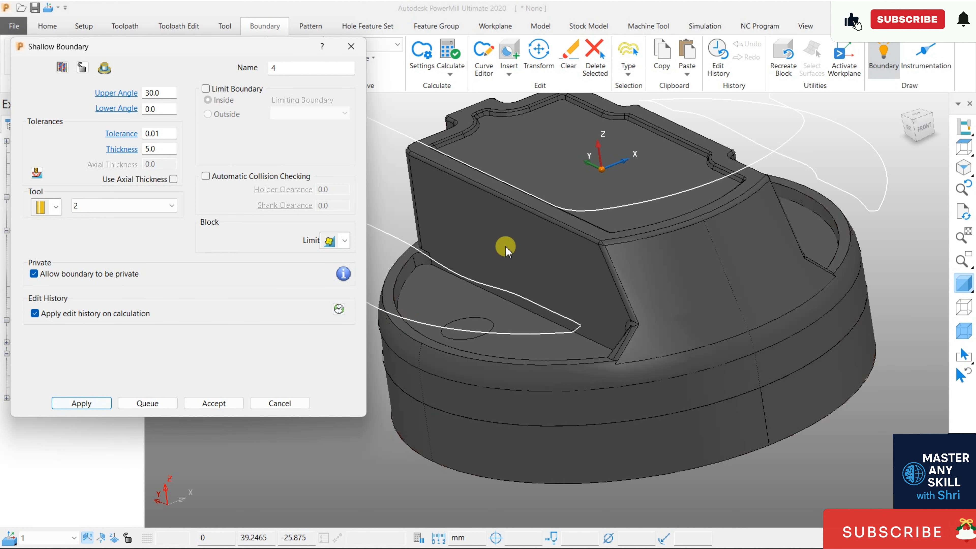
- Reduce the shallow boundary's thickness to 0.5 and recalculate it
{"action": "left_click", "coordinate": [166, 150]}
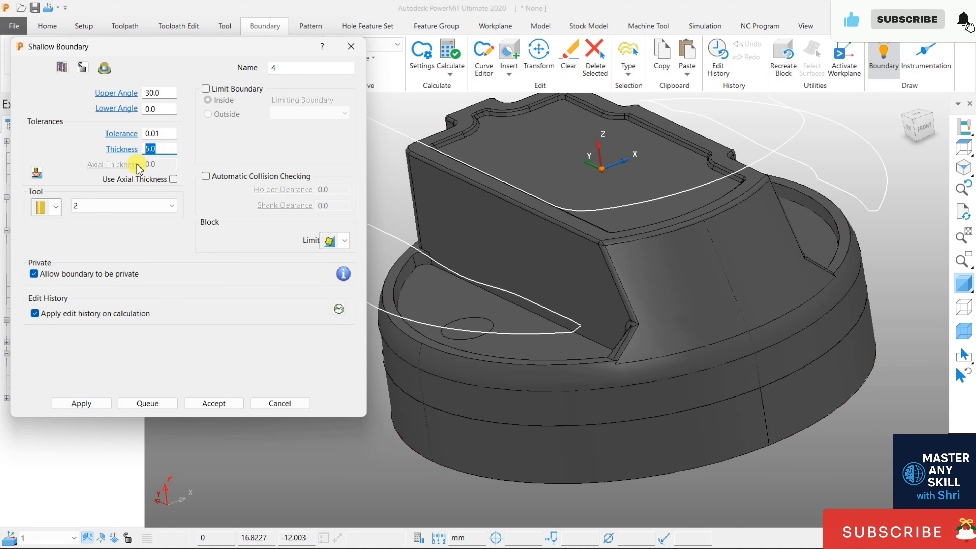
{"action": "key", "text": "Return"}
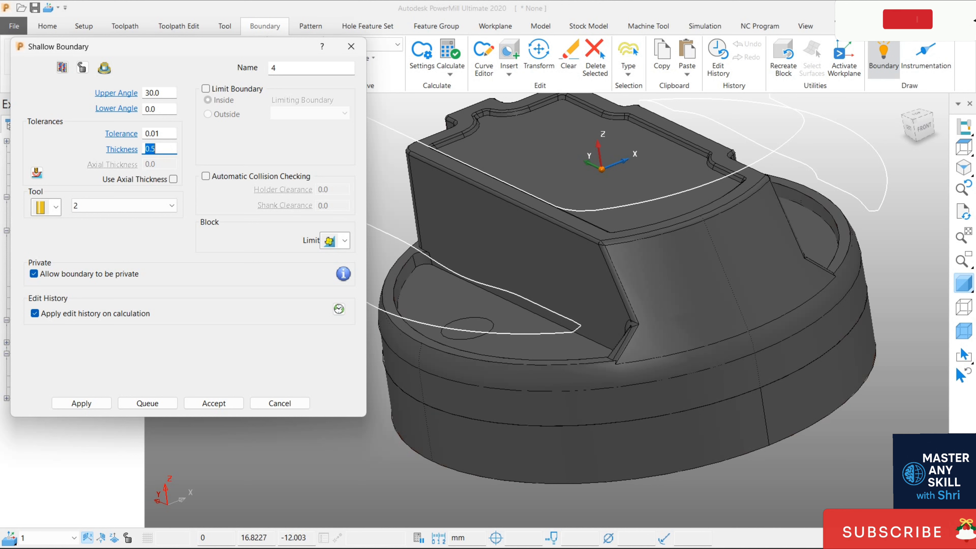
{"action": "left_click", "coordinate": [82, 404]}
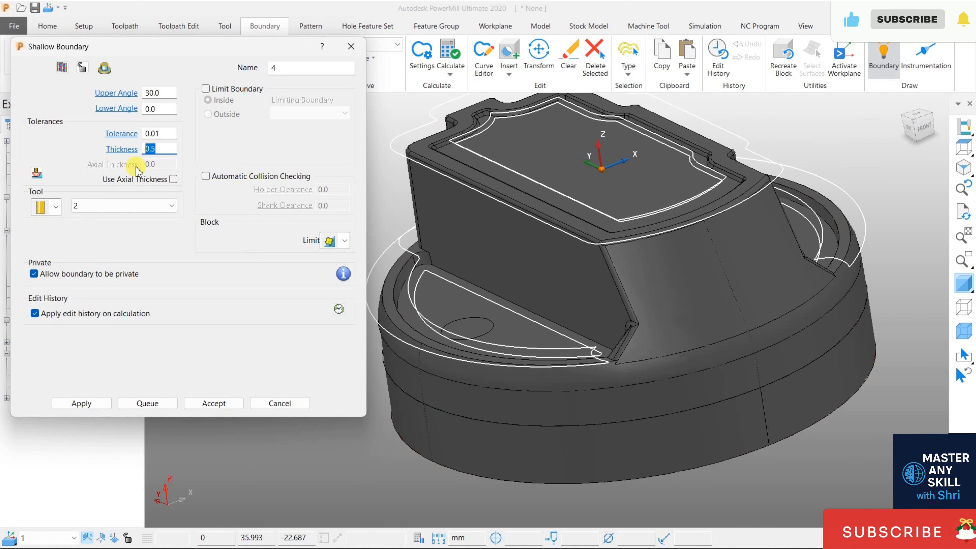
- Restore the shallow boundary's thickness to 0 and recalculate it
{"action": "type", "text": "0"}
{"action": "key", "text": "Return"}
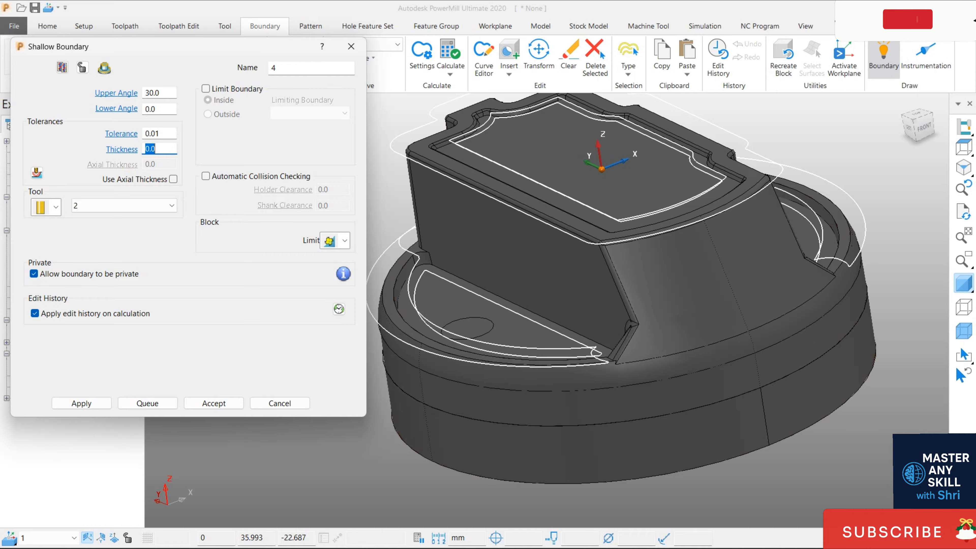
{"action": "left_click", "coordinate": [94, 404]}
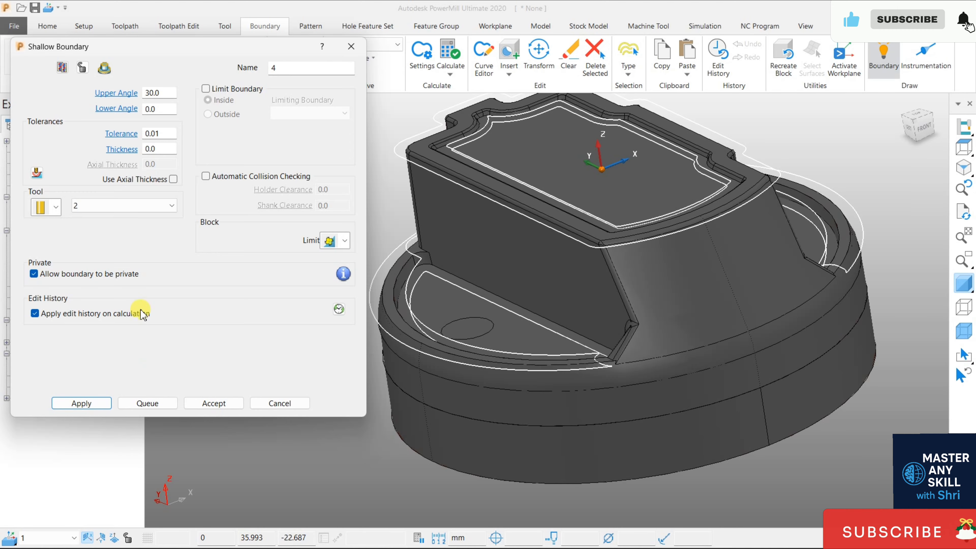
- Enable axial thickness for the shallow boundary, set it to 1.0, recalculate and inspect the result on the model
{"action": "left_click", "coordinate": [174, 180]}
{"action": "double_click", "coordinate": [155, 164]}
{"action": "type", "text": "1.0"}
{"action": "left_click", "coordinate": [99, 405]}
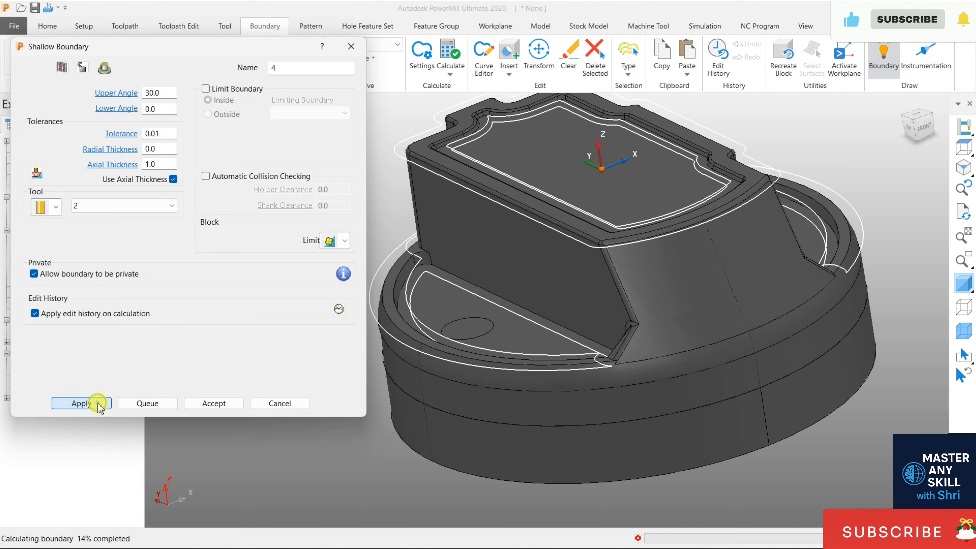
{"action": "middle_click_drag", "start_coordinate": [514, 252], "coordinate": [542, 285]}
{"action": "left_click", "coordinate": [963, 167]}
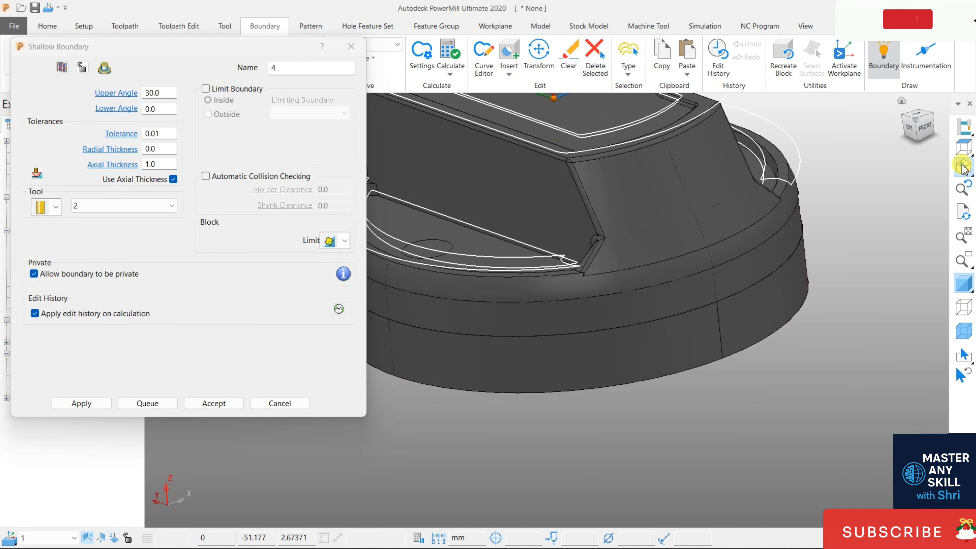
- Set the axial thickness to 0.0, recalculate and accept the shallow boundary, and hide it
{"action": "double_click", "coordinate": [148, 165]}
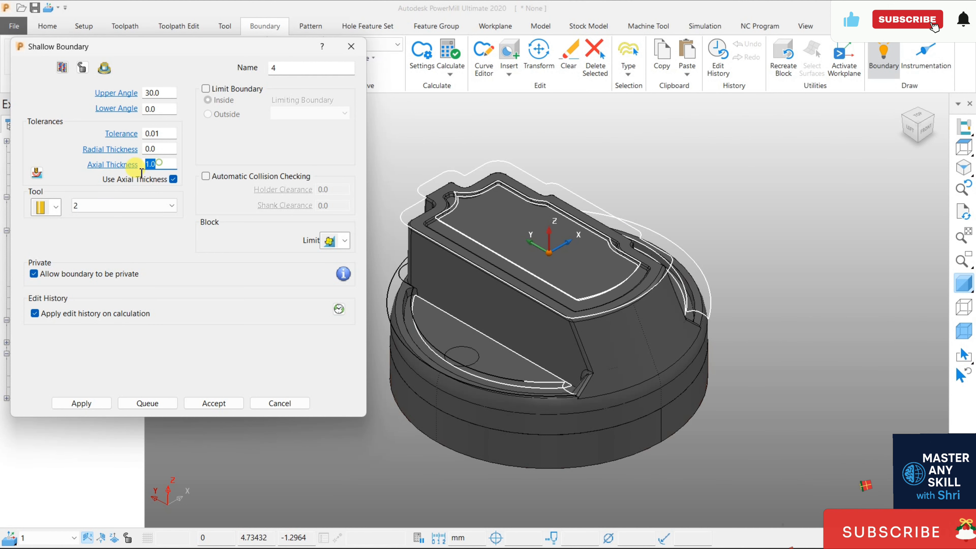
{"action": "type", "text": "0.0"}
{"action": "key", "text": "Return"}
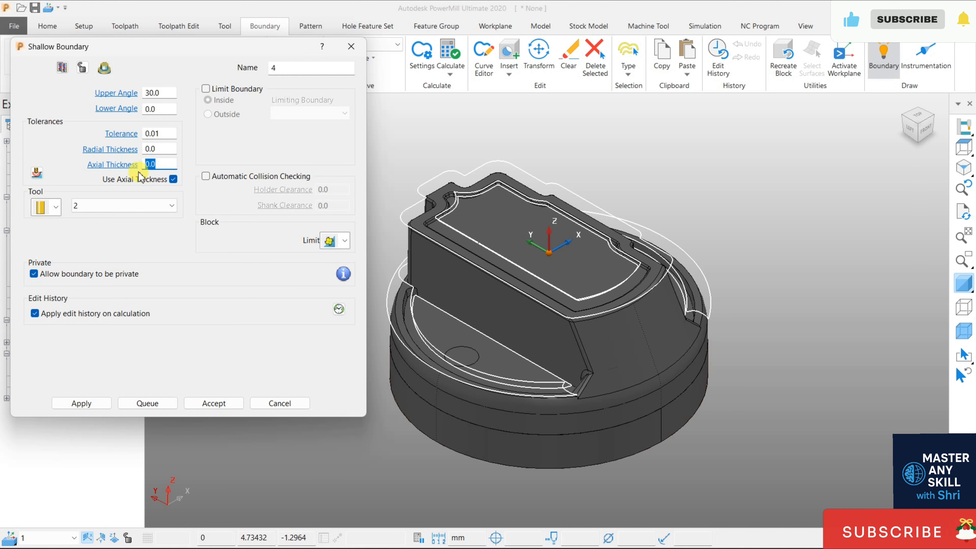
{"action": "left_click", "coordinate": [89, 402]}
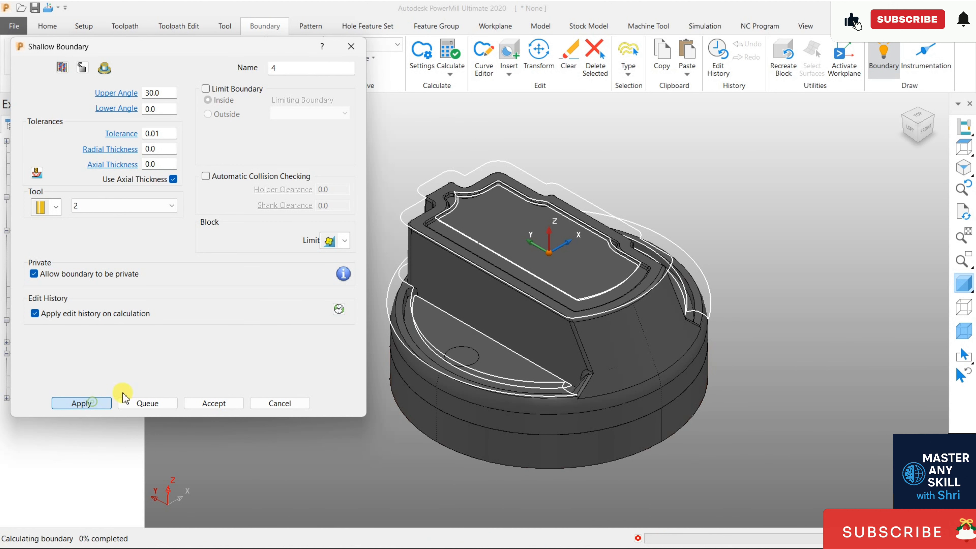
{"action": "left_click", "coordinate": [214, 403]}
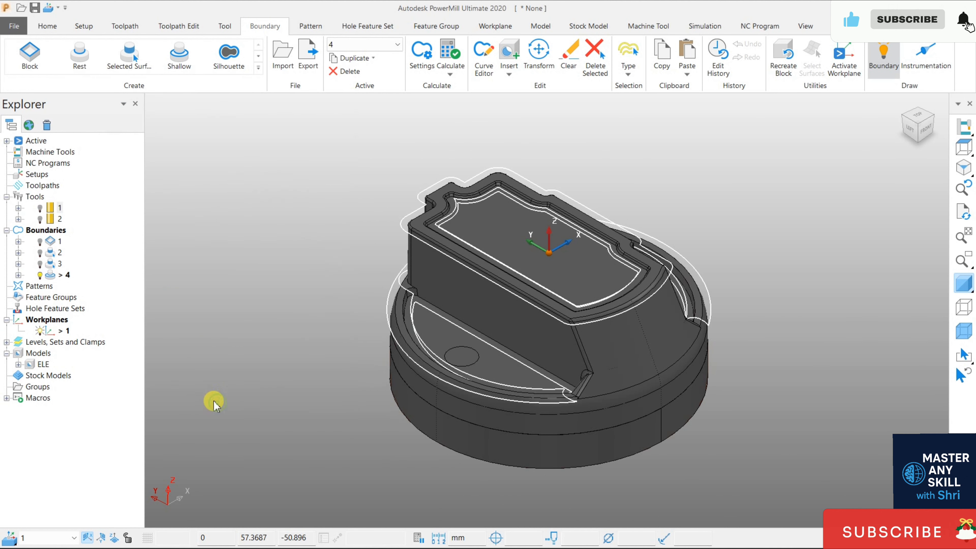
{"action": "left_click", "coordinate": [39, 275]}
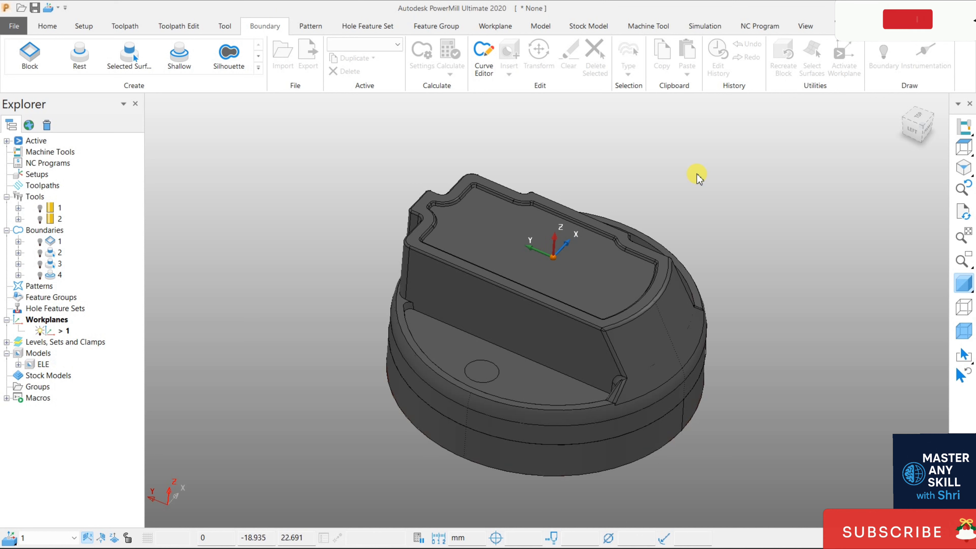
- Calculate a Silhouette boundary on the model with tool 2 and thickness 0, and inspect it from the back and from above
{"action": "left_click", "coordinate": [229, 55]}
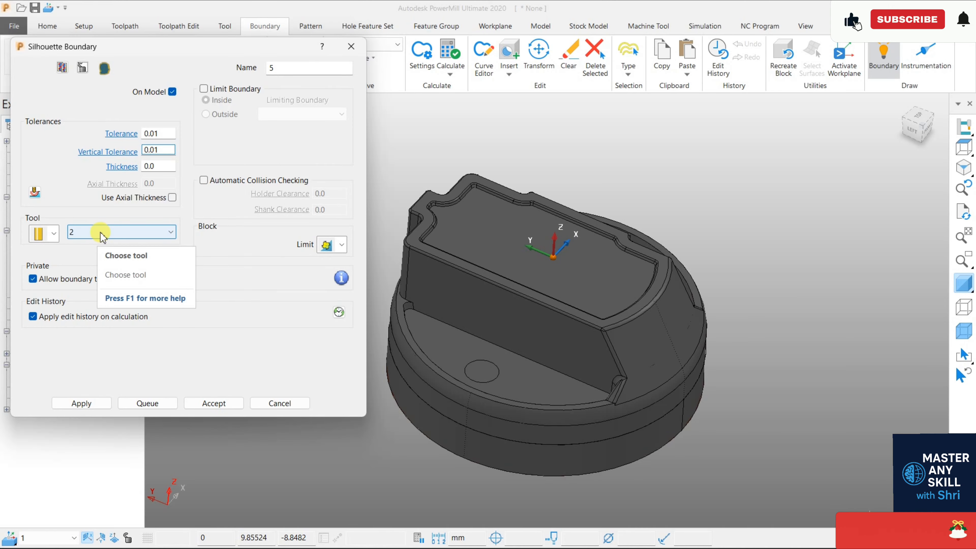
{"action": "left_click", "coordinate": [85, 407]}
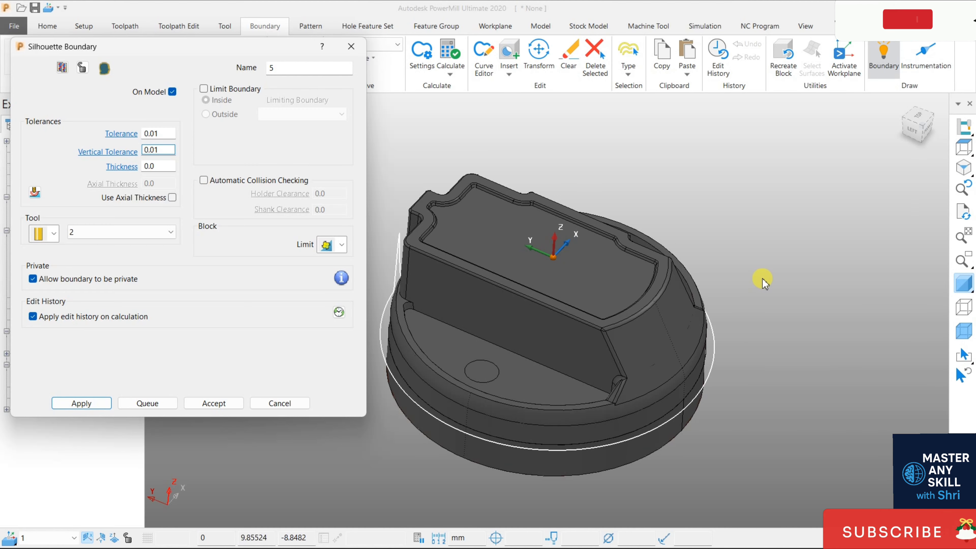
{"action": "middle_click_drag", "start_coordinate": [736, 353], "coordinate": [797, 269]}
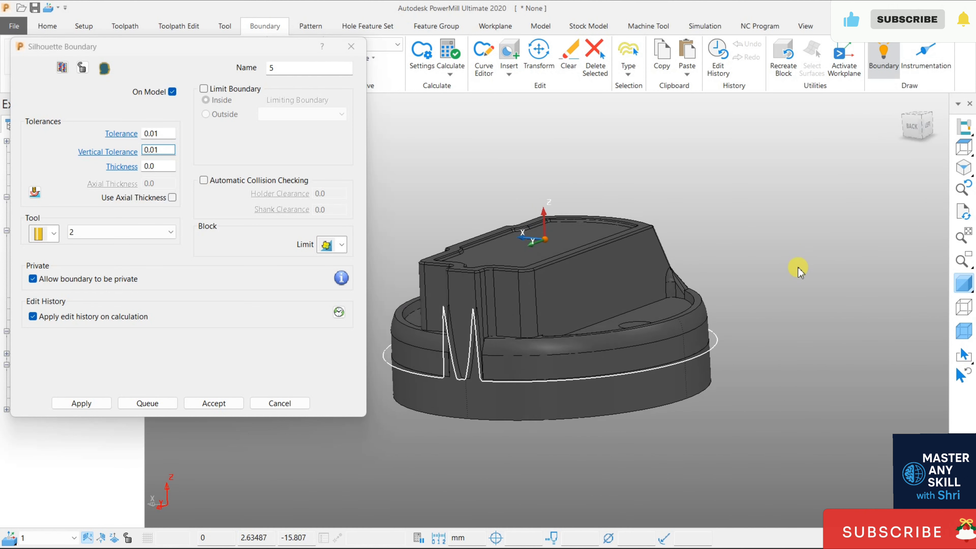
{"action": "scroll", "coordinate": [403, 371], "scroll_direction": "up", "scroll_amount": 5}
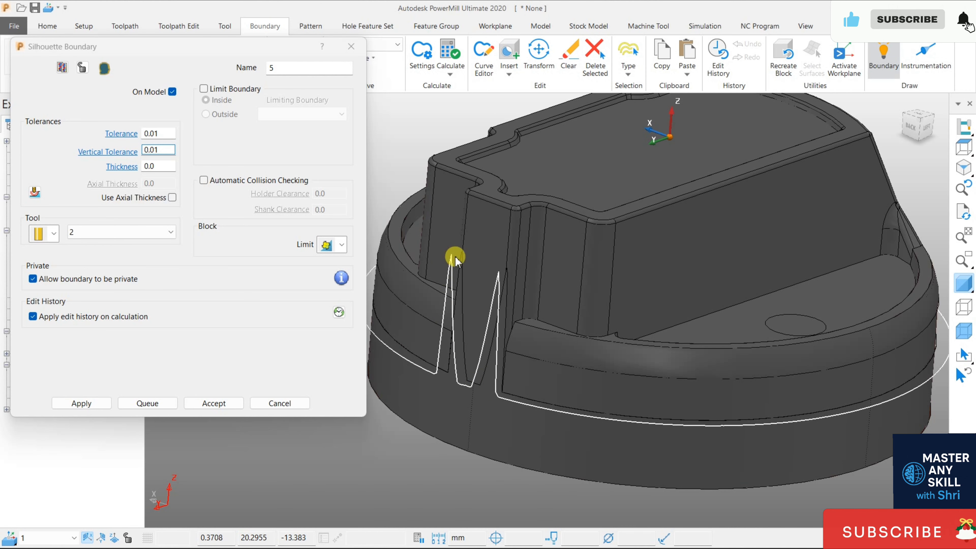
{"action": "left_click", "coordinate": [919, 117]}
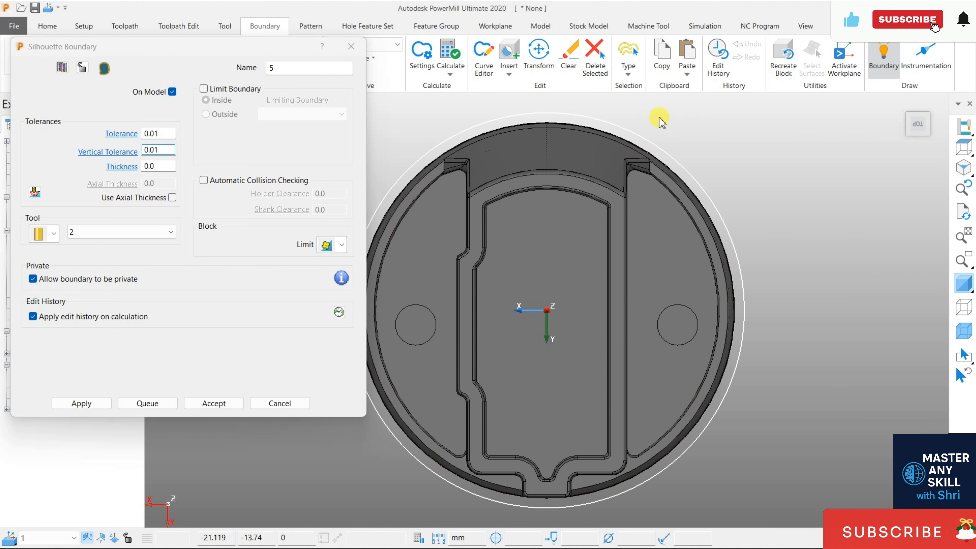
- Set the silhouette boundary's thickness to 1 and recalculate it
{"action": "left_click", "coordinate": [158, 168]}
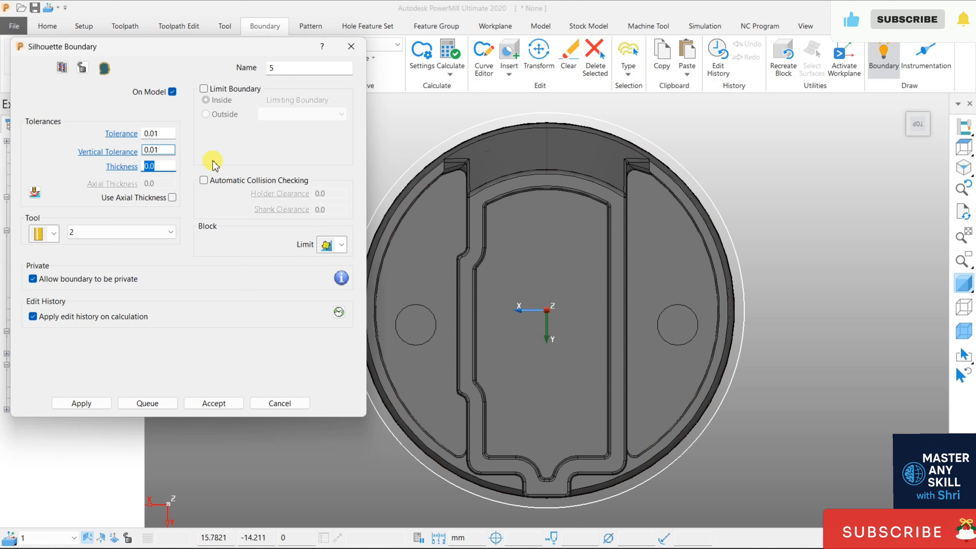
{"action": "type", "text": "1"}
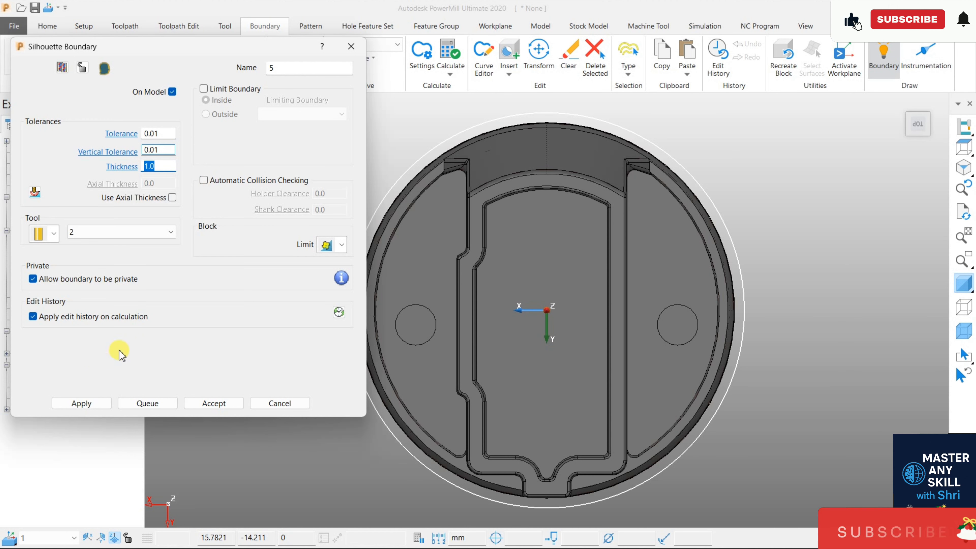
{"action": "left_click", "coordinate": [93, 404]}
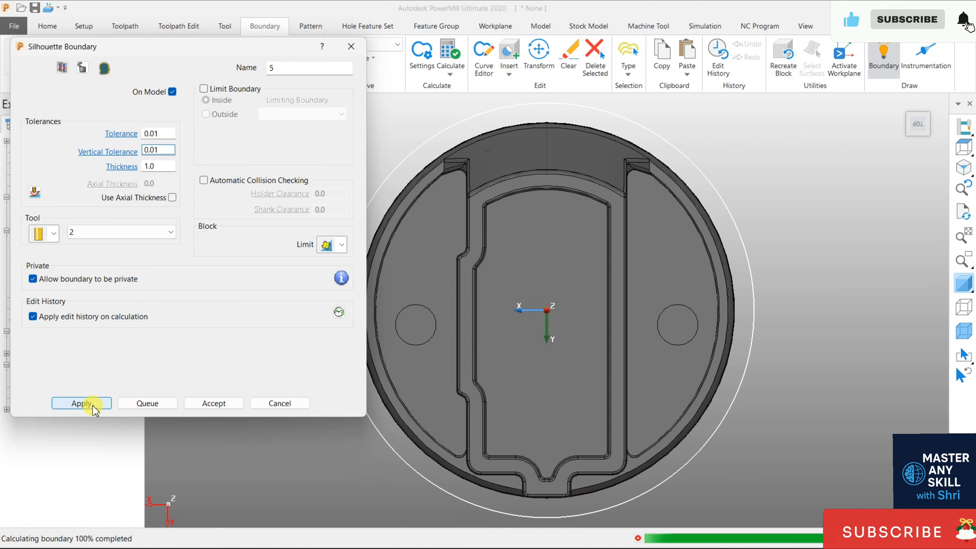
- Set the silhouette boundary's thickness to 0, recalculate it and close its settings, and return the model to an isometric view
{"action": "double_click", "coordinate": [153, 165]}
{"action": "type", "text": "0"}
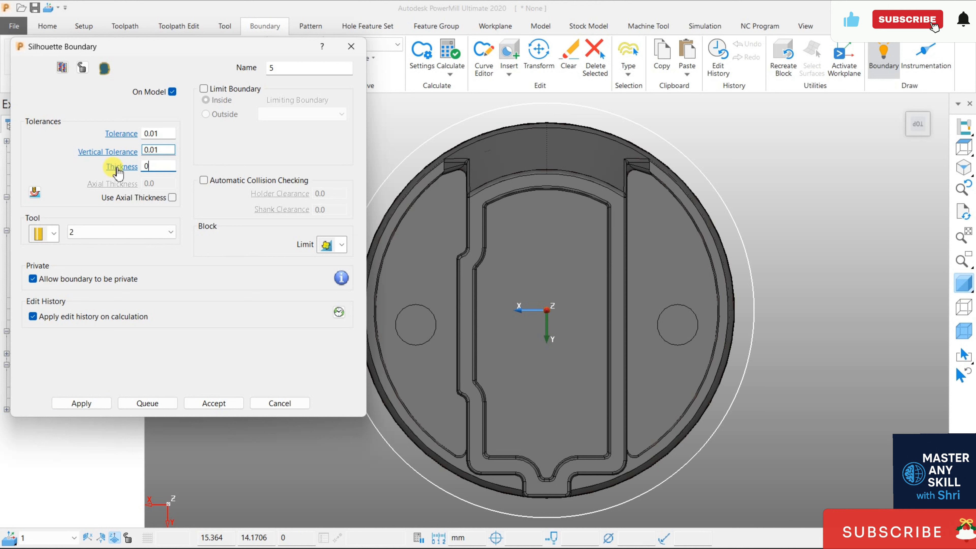
{"action": "left_click", "coordinate": [80, 404]}
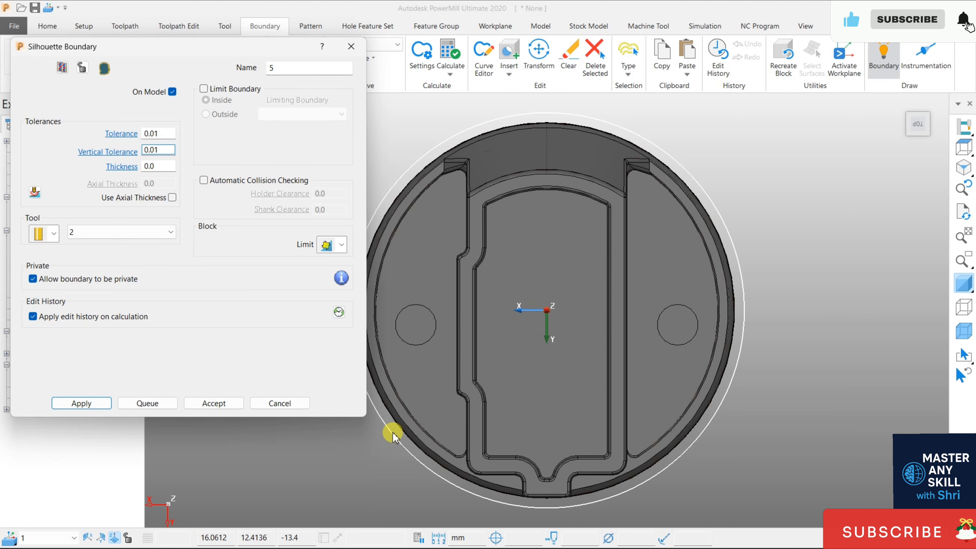
{"action": "middle_click_drag", "start_coordinate": [565, 414], "coordinate": [420, 240]}
{"action": "left_click", "coordinate": [279, 403]}
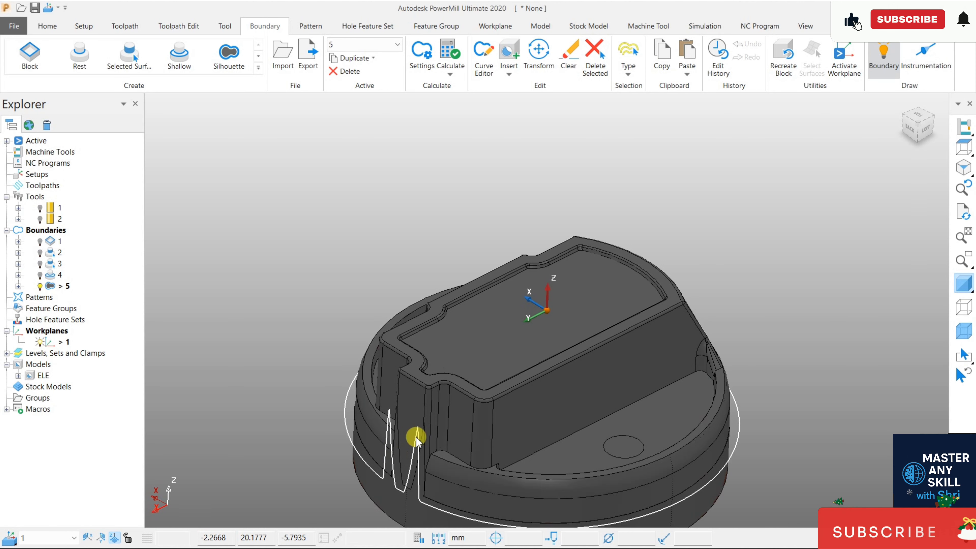
{"action": "scroll", "coordinate": [417, 440], "scroll_direction": "down", "scroll_amount": 1}
{"action": "left_click", "coordinate": [963, 167]}
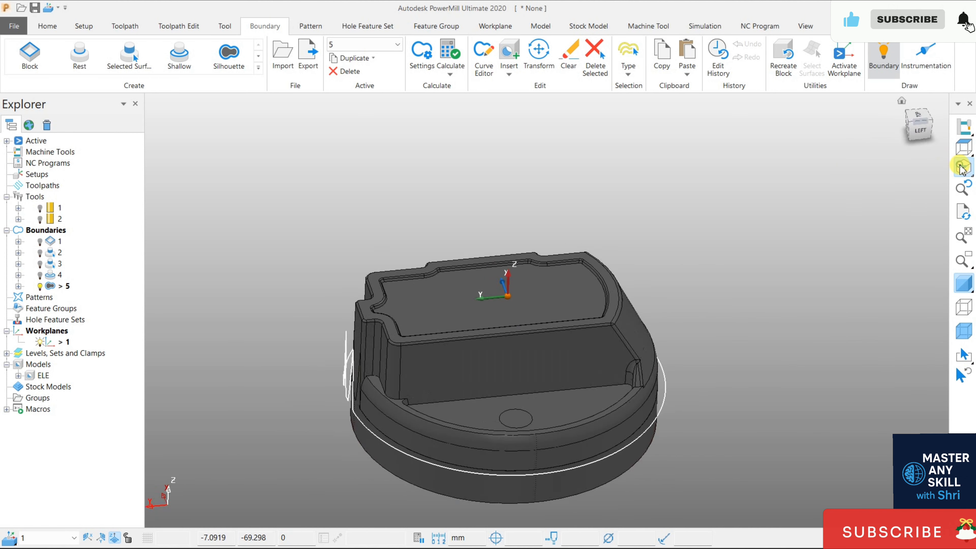
- Create a user-defined boundary and review the available boundary, pattern and toolpath sources for inserting curves
{"action": "left_click", "coordinate": [259, 69]}
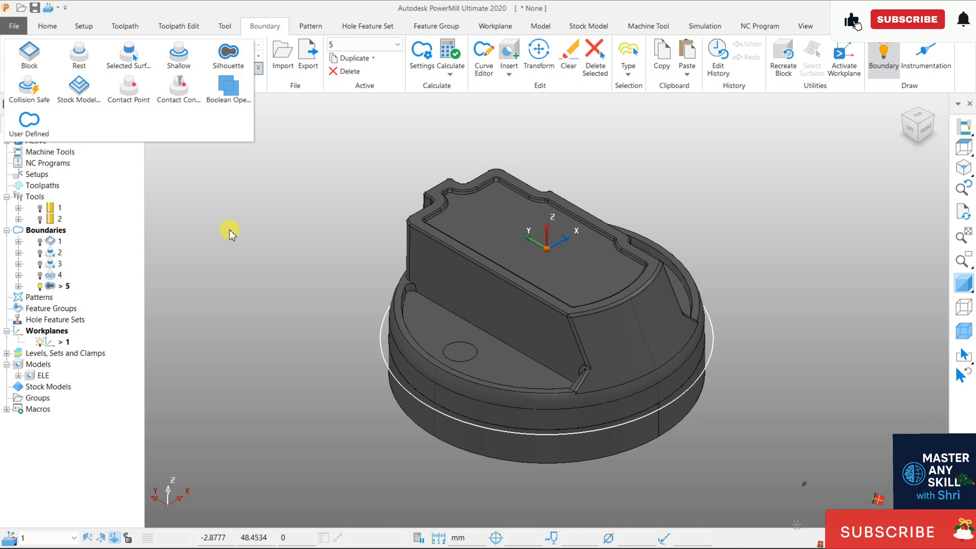
{"action": "left_click", "coordinate": [29, 121]}
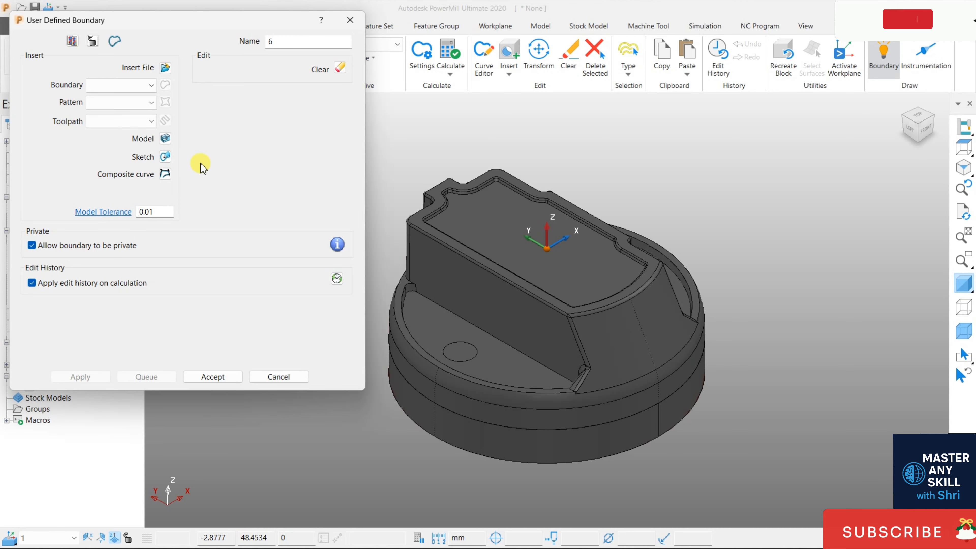
{"action": "left_click", "coordinate": [147, 86]}
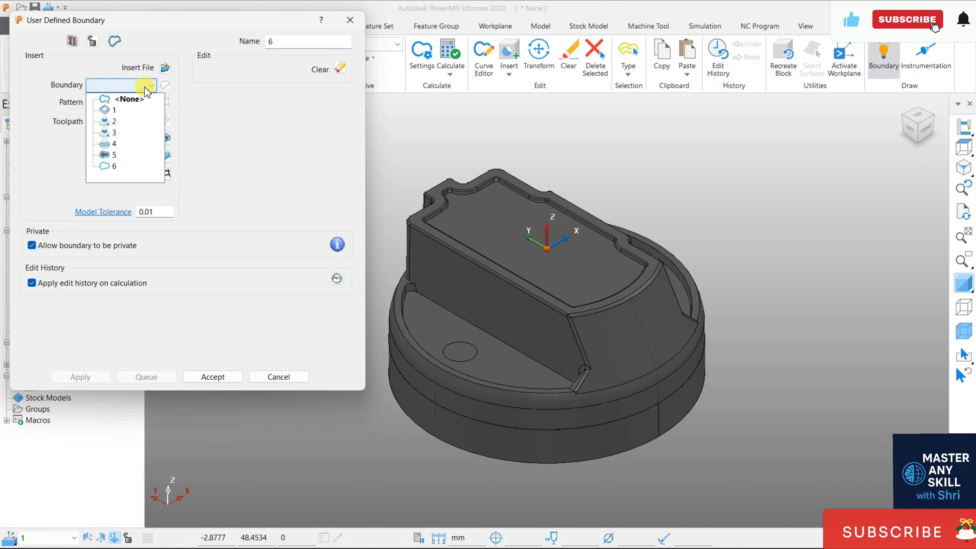
{"action": "left_click", "coordinate": [145, 88]}
{"action": "left_click", "coordinate": [138, 103]}
{"action": "left_click", "coordinate": [138, 103]}
{"action": "left_click", "coordinate": [136, 121]}
{"action": "left_click", "coordinate": [137, 121]}
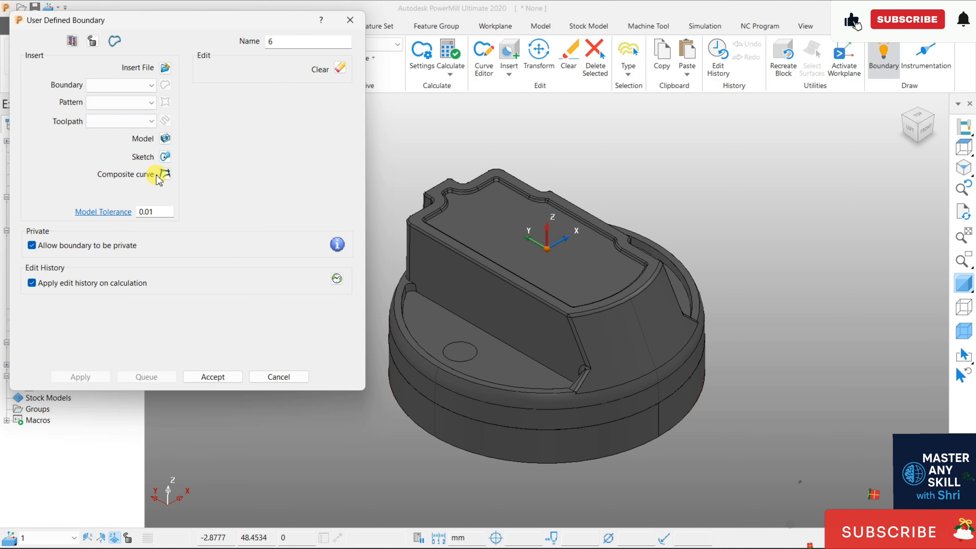
- Start a composite curve for the boundary and trace the top face's outer rim along the long straight edge, curved end and first notched side section
{"action": "left_click", "coordinate": [166, 175]}
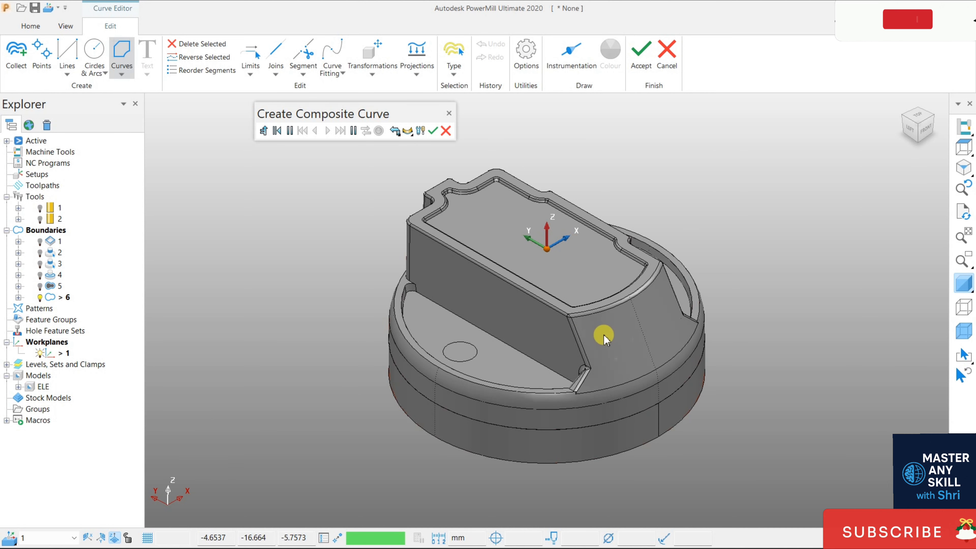
{"action": "left_click", "coordinate": [553, 307]}
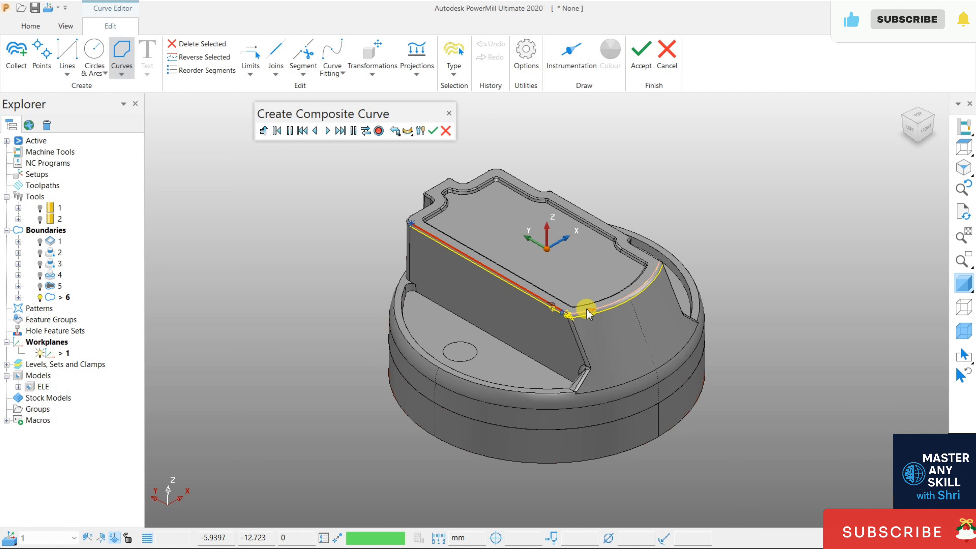
{"action": "left_click", "coordinate": [619, 304]}
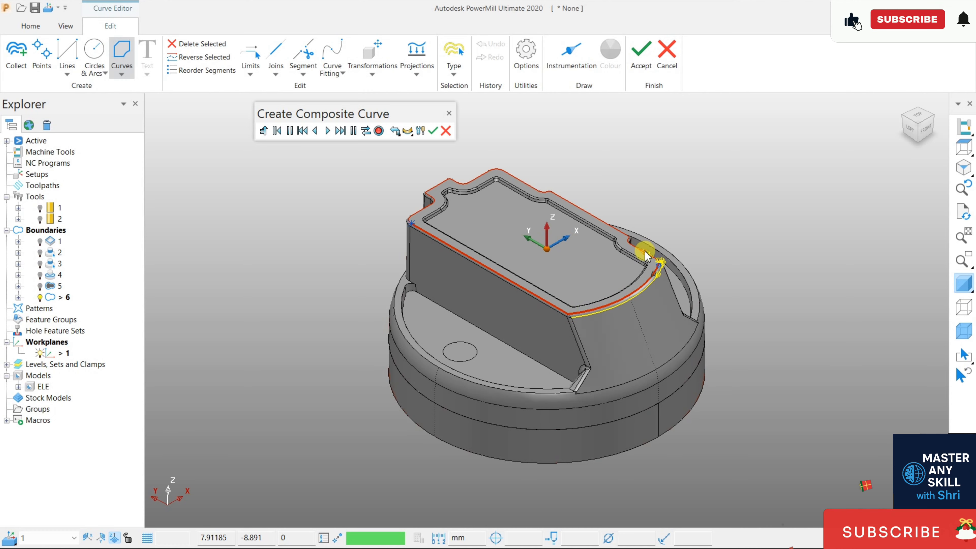
{"action": "left_click", "coordinate": [645, 251]}
{"action": "left_click", "coordinate": [619, 235]}
{"action": "left_click", "coordinate": [610, 221]}
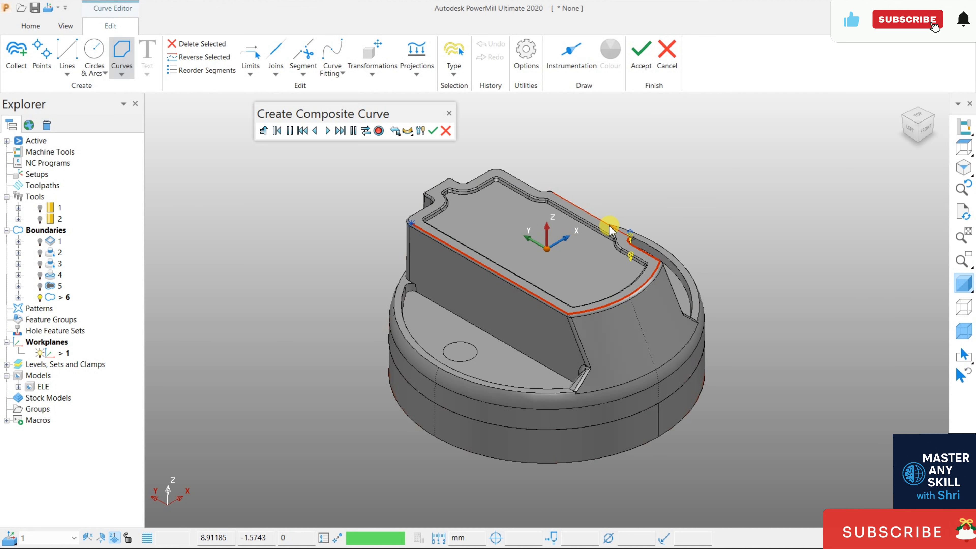
{"action": "left_click", "coordinate": [565, 196]}
- Extend the composite curve around the second small step in the rim and onto the adjoining straight top edge
{"action": "middle_click_drag", "start_coordinate": [580, 190], "coordinate": [582, 114]}
{"action": "scroll", "coordinate": [568, 119], "scroll_direction": "down", "scroll_amount": 2}
{"action": "middle_click_drag", "start_coordinate": [540, 382], "coordinate": [726, 133]}
{"action": "scroll", "coordinate": [654, 212], "scroll_direction": "up", "scroll_amount": 8}
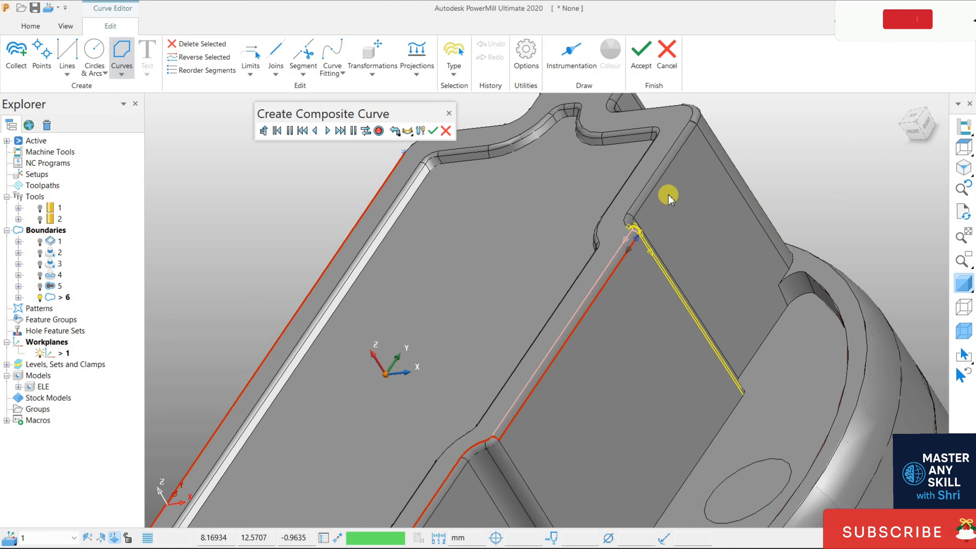
{"action": "left_click", "coordinate": [617, 245]}
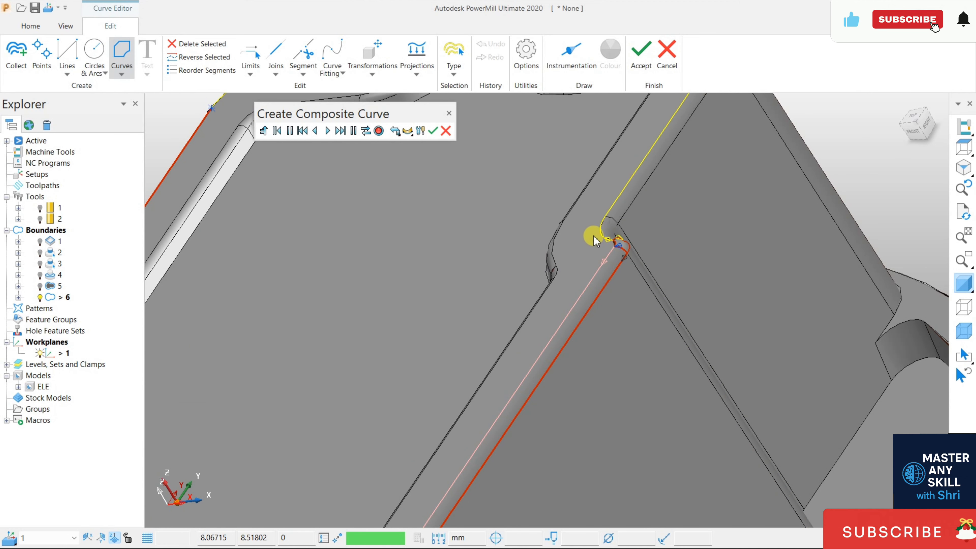
{"action": "left_click", "coordinate": [601, 237]}
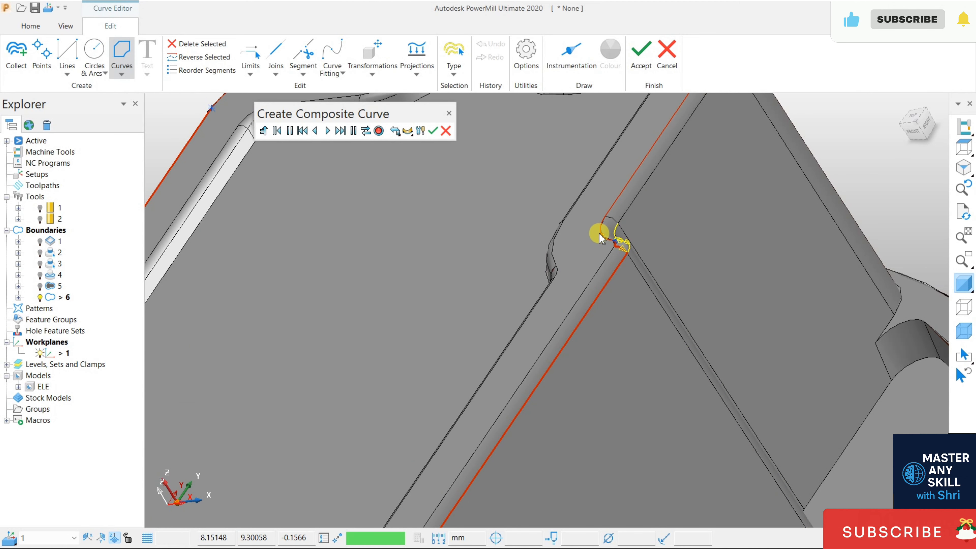
{"action": "left_click", "coordinate": [616, 203]}
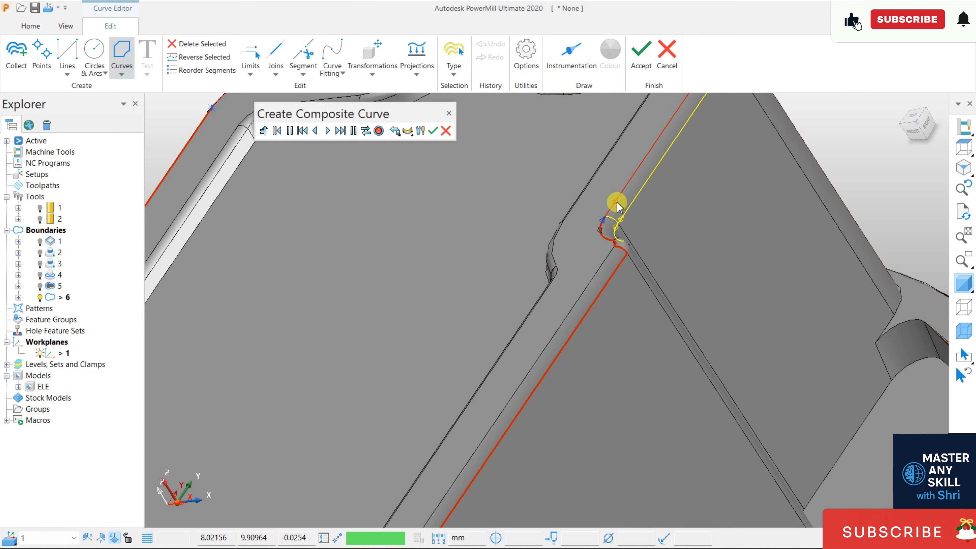
- Continue the composite curve around the far corner of the rim and along the short edge inside the end recess
{"action": "scroll", "coordinate": [603, 250], "scroll_direction": "down", "scroll_amount": 5}
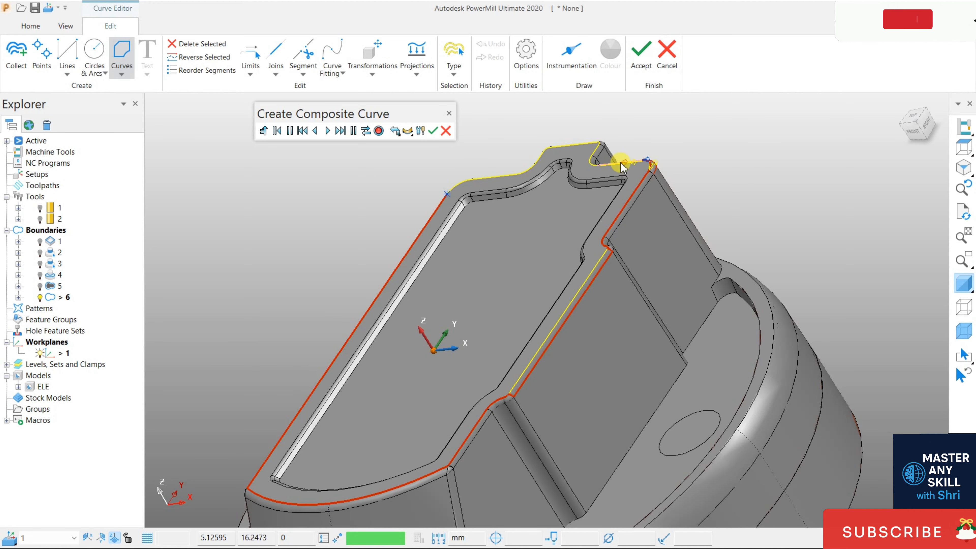
{"action": "left_click", "coordinate": [587, 169]}
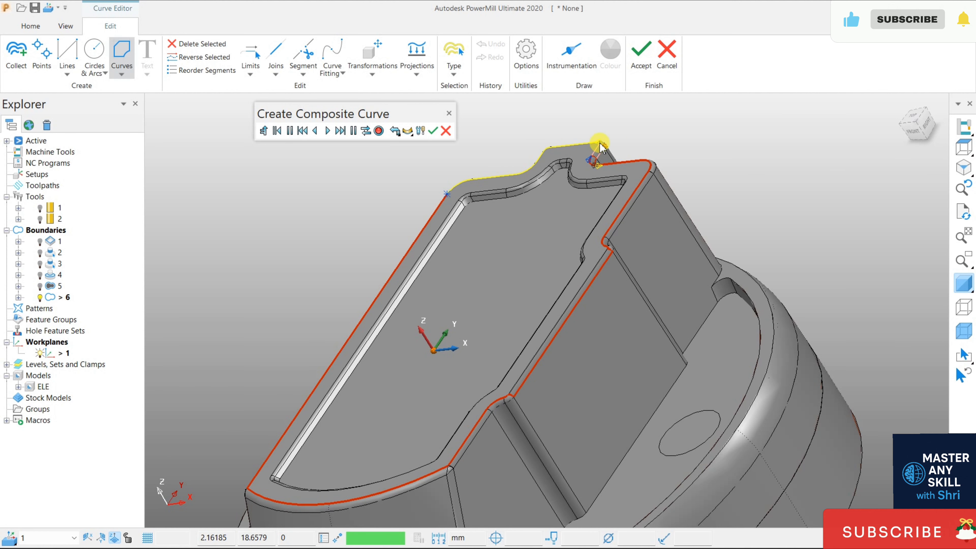
{"action": "middle_click_drag", "start_coordinate": [540, 226], "coordinate": [436, 229]}
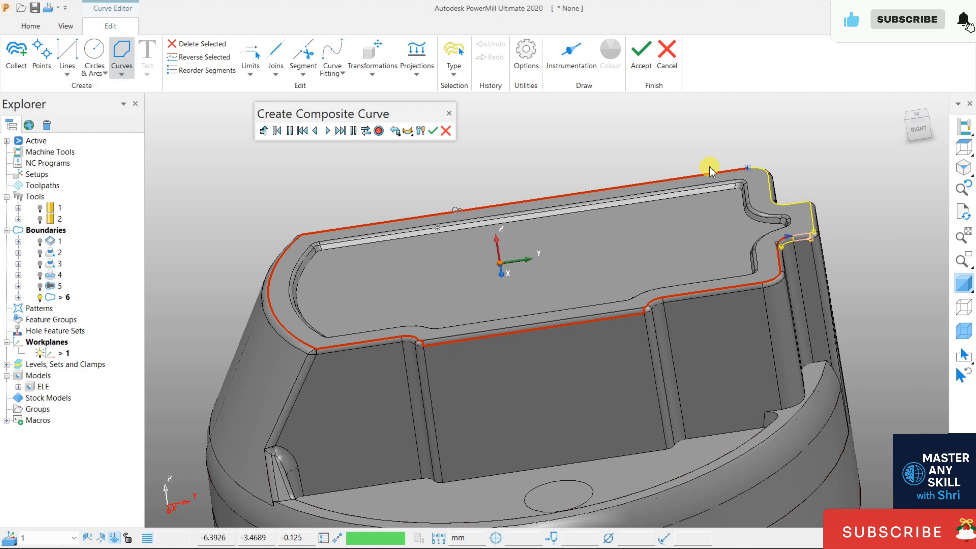
{"action": "scroll", "coordinate": [823, 226], "scroll_direction": "up", "scroll_amount": 6}
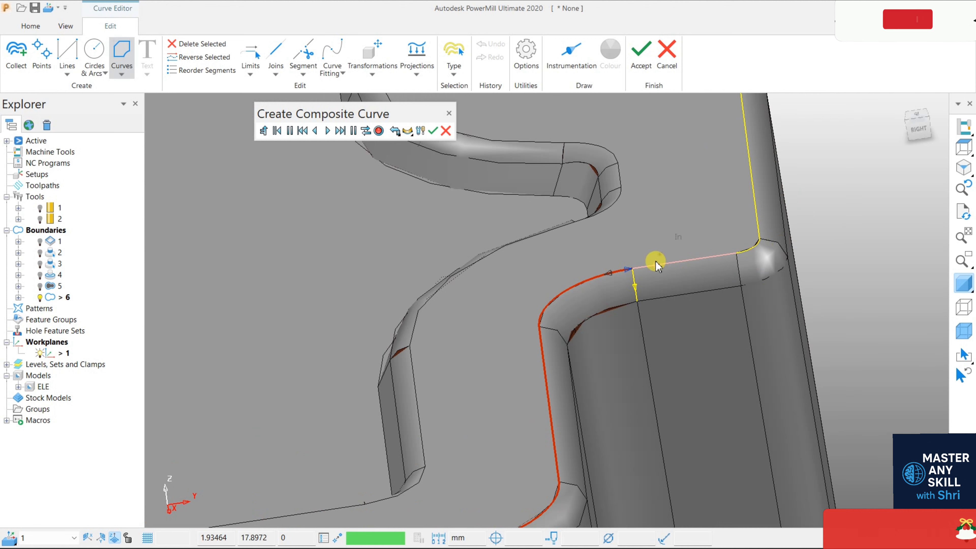
{"action": "left_click", "coordinate": [655, 264]}
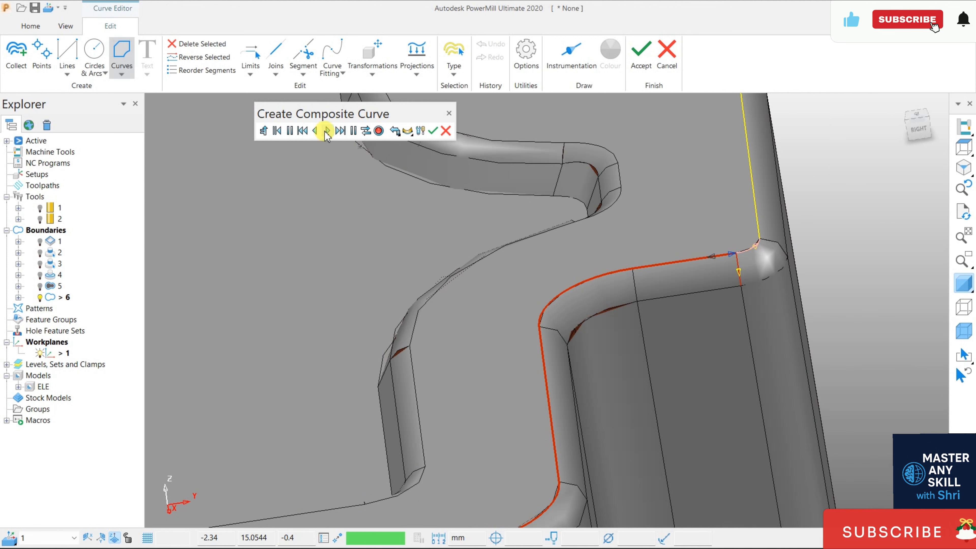
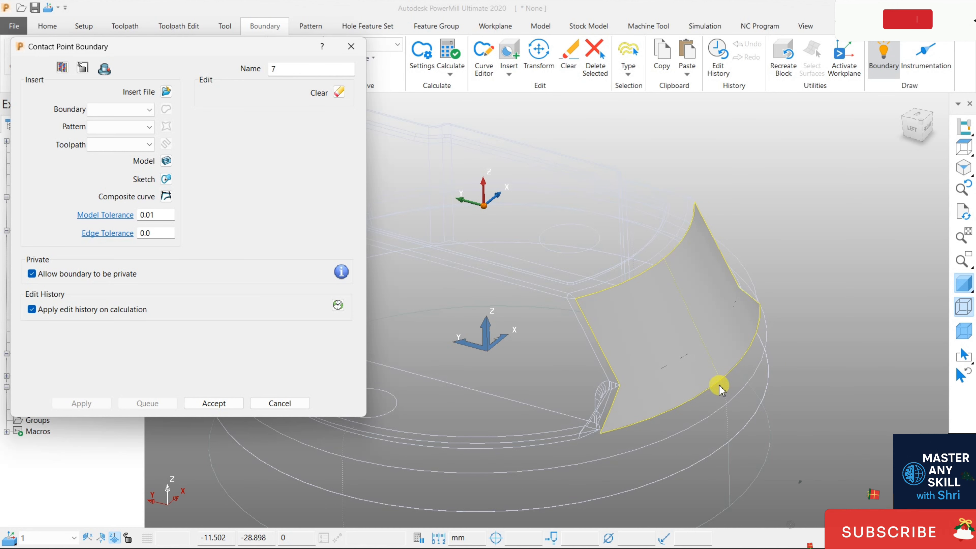
- Accept the contact point boundary, then display the model shaded with its wireframe and the block hidden
{"action": "left_click", "coordinate": [203, 403]}
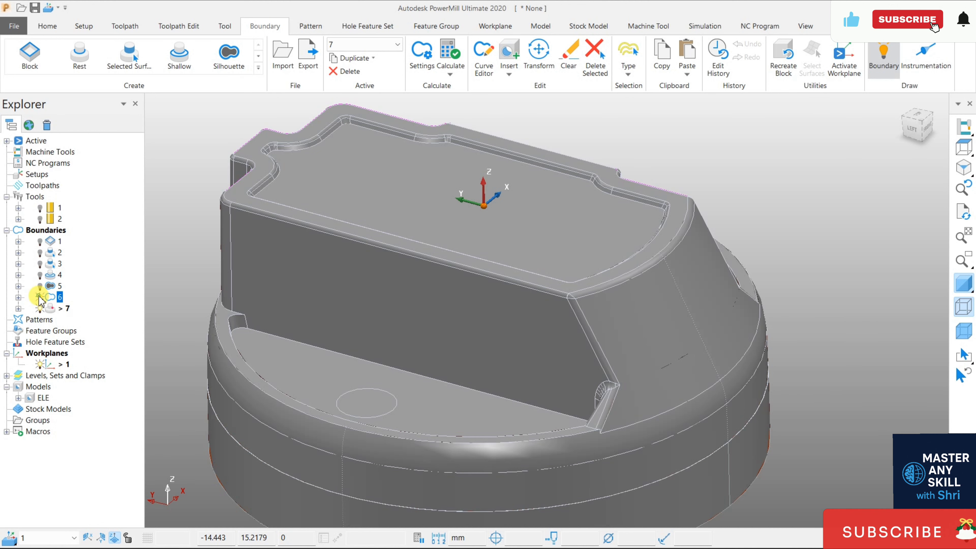
{"action": "left_click", "coordinate": [963, 332]}
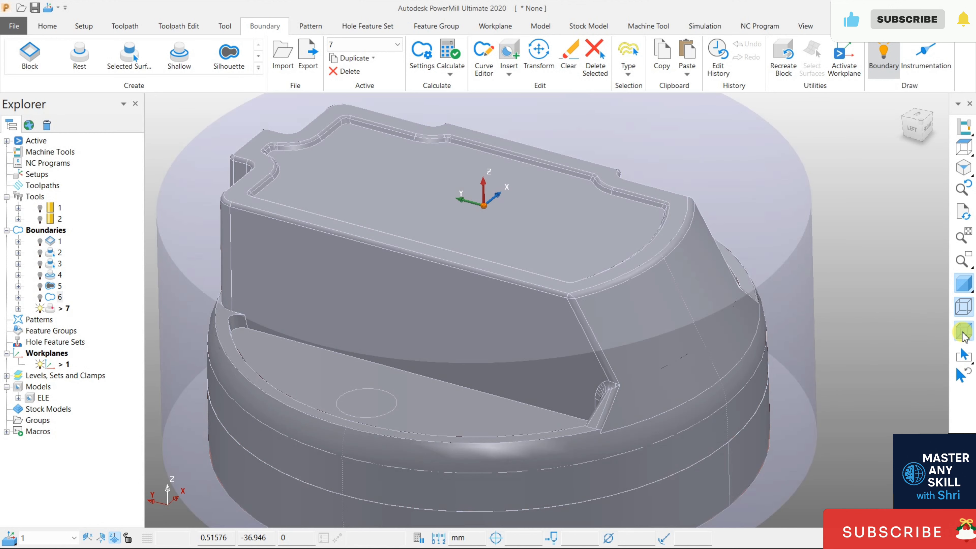
{"action": "left_click", "coordinate": [964, 336]}
{"action": "left_click", "coordinate": [964, 286]}
{"action": "left_click", "coordinate": [964, 285]}
{"action": "left_click", "coordinate": [964, 303]}
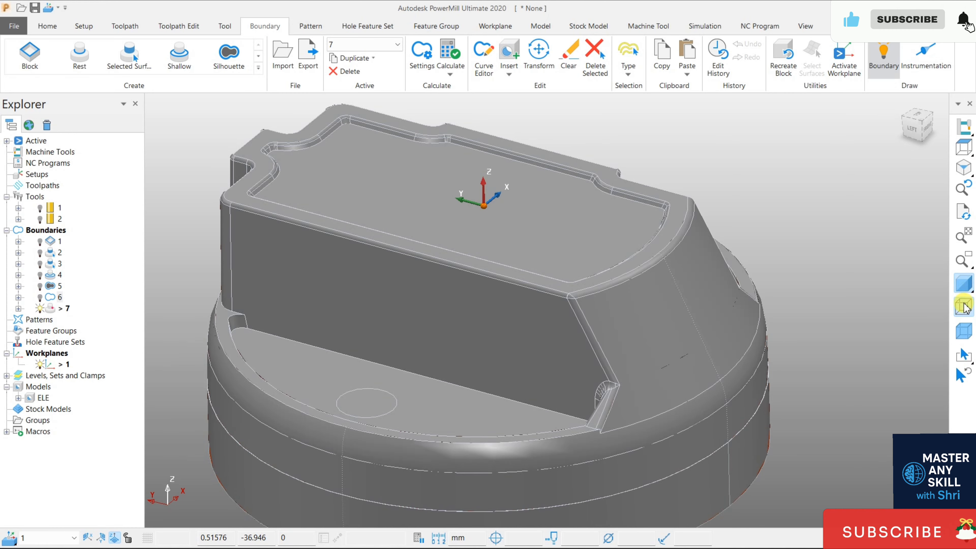
{"action": "left_click", "coordinate": [964, 303]}
- Show and hide the existing boundaries in turn to compare their curves on the model
{"action": "left_click", "coordinate": [61, 308]}
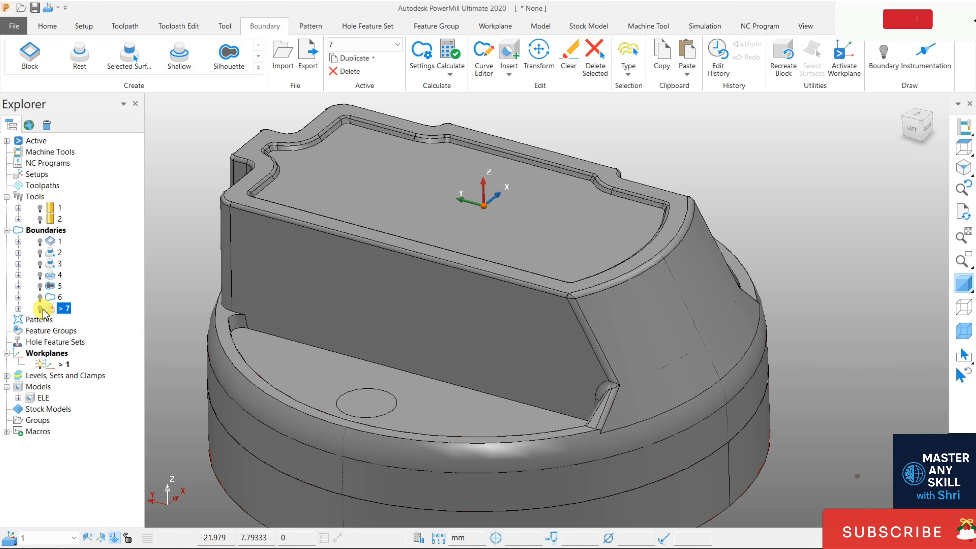
{"action": "left_click", "coordinate": [40, 297]}
{"action": "left_click", "coordinate": [40, 297]}
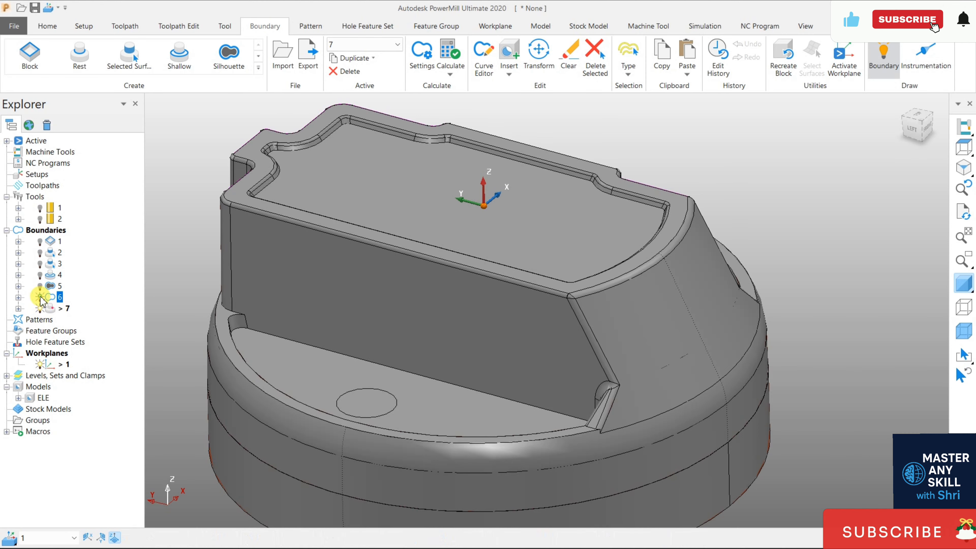
{"action": "left_click", "coordinate": [39, 308]}
{"action": "left_click", "coordinate": [40, 308]}
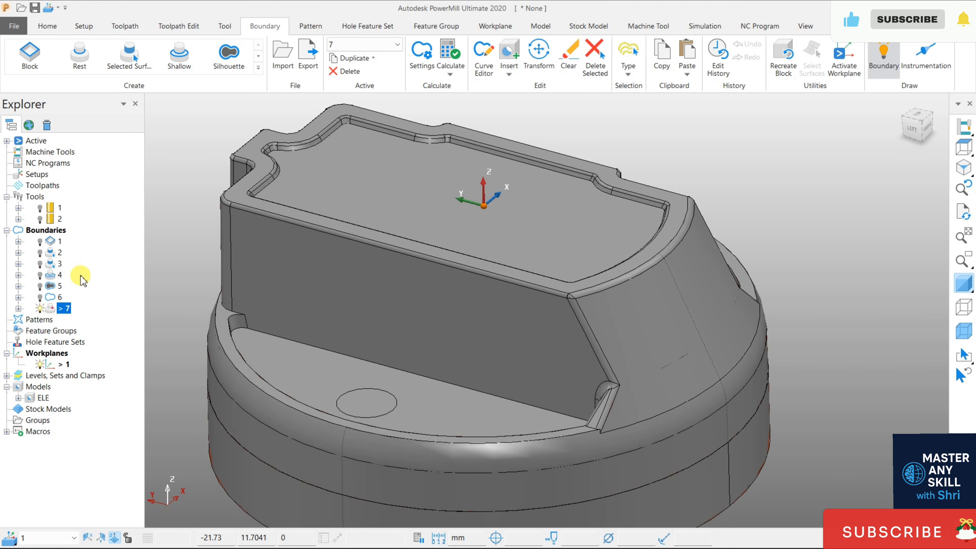
{"action": "left_click", "coordinate": [40, 241]}
{"action": "left_click", "coordinate": [40, 241]}
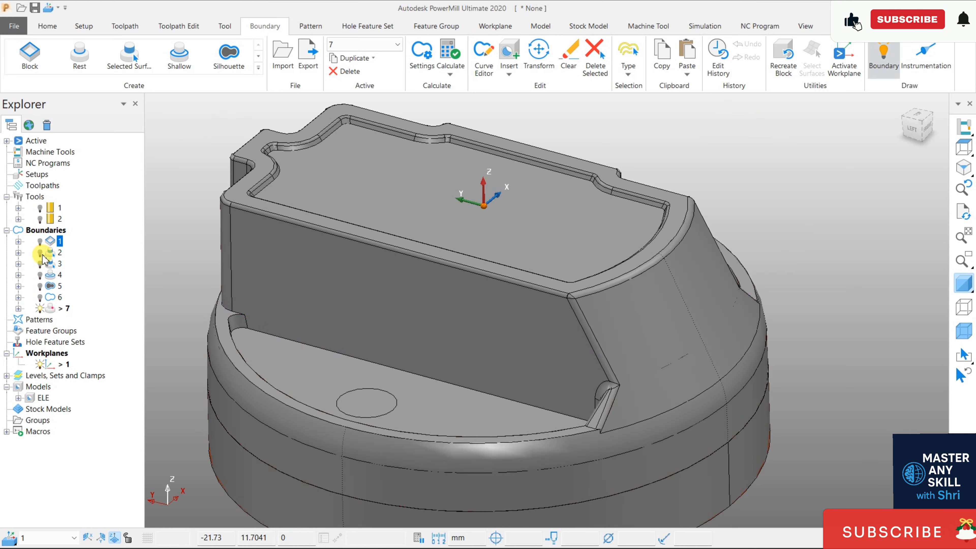
{"action": "left_click", "coordinate": [40, 252]}
{"action": "left_click", "coordinate": [40, 263]}
{"action": "left_click", "coordinate": [40, 263]}
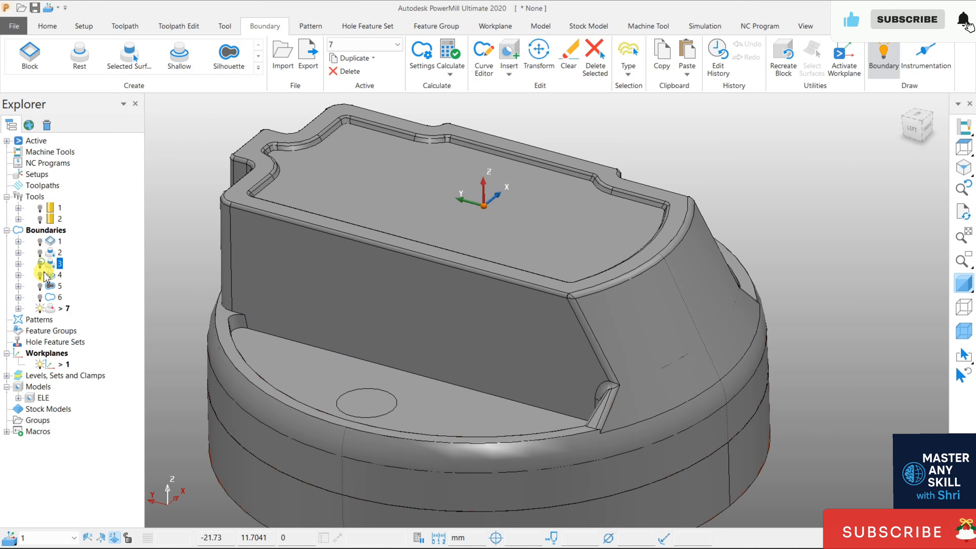
{"action": "left_click", "coordinate": [40, 286]}
{"action": "left_click", "coordinate": [40, 297]}
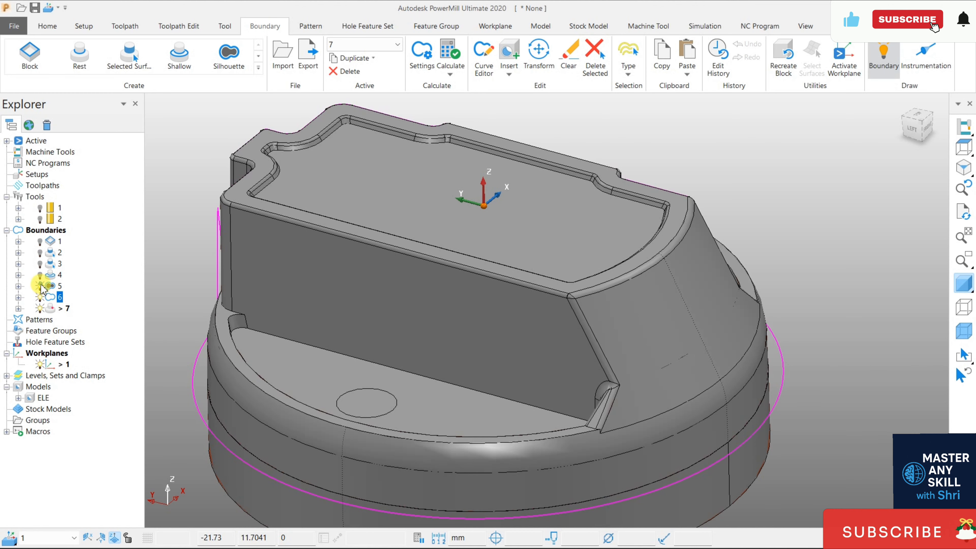
{"action": "left_click", "coordinate": [41, 285]}
{"action": "left_click", "coordinate": [40, 297]}
{"action": "left_click", "coordinate": [40, 308]}
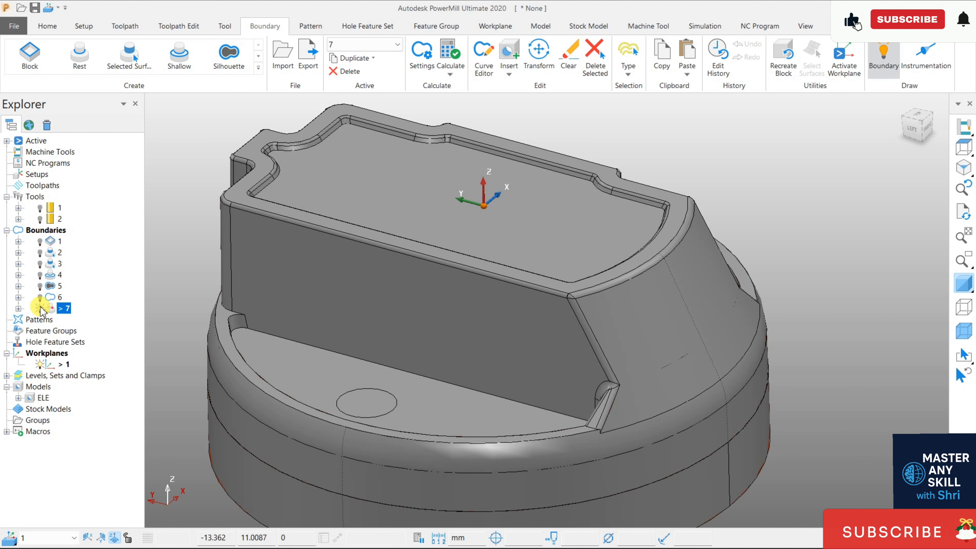
{"action": "left_click", "coordinate": [40, 308]}
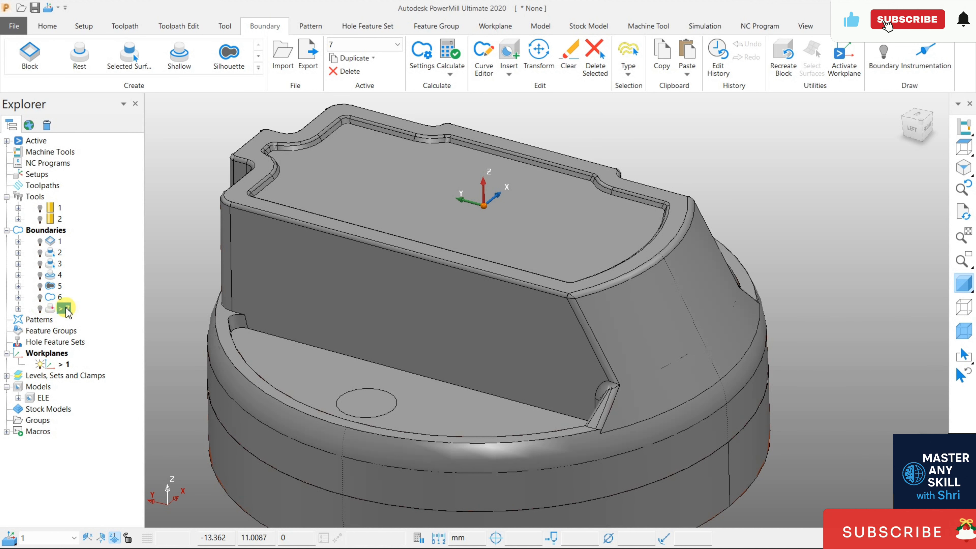
- Create and accept a contact point boundary from the sloped, curved end surface of the model
{"action": "left_click", "coordinate": [631, 283]}
{"action": "left_click", "coordinate": [621, 288]}
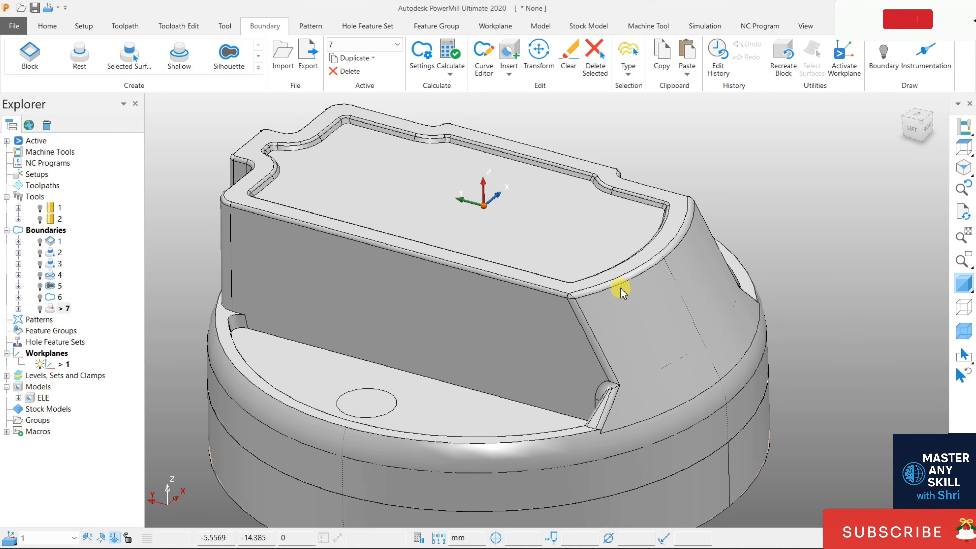
{"action": "left_click", "coordinate": [621, 287]}
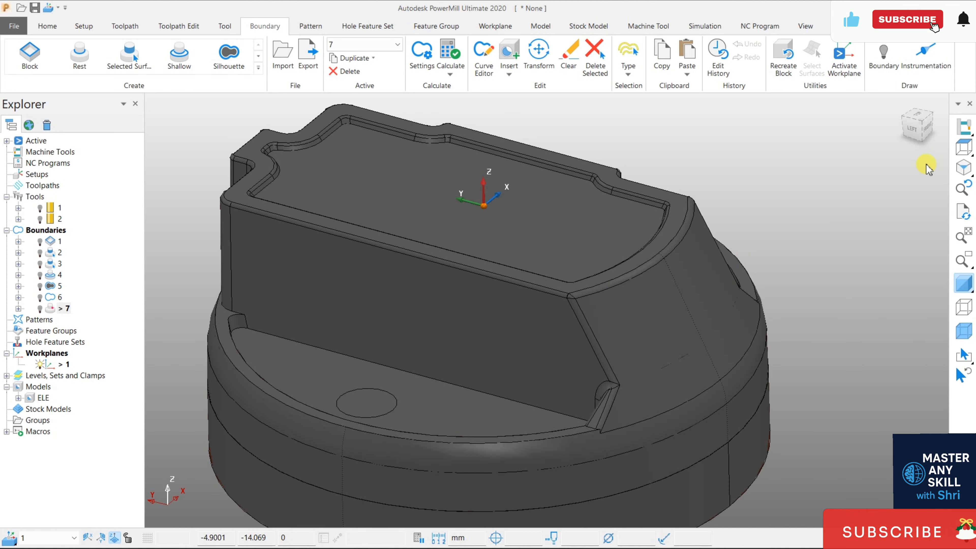
{"action": "left_click", "coordinate": [955, 149]}
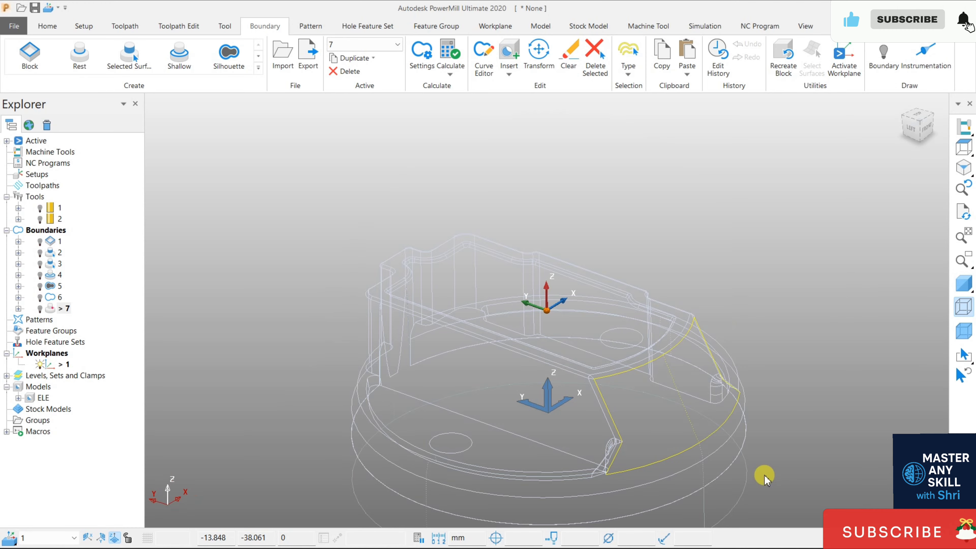
{"action": "left_click", "coordinate": [962, 285]}
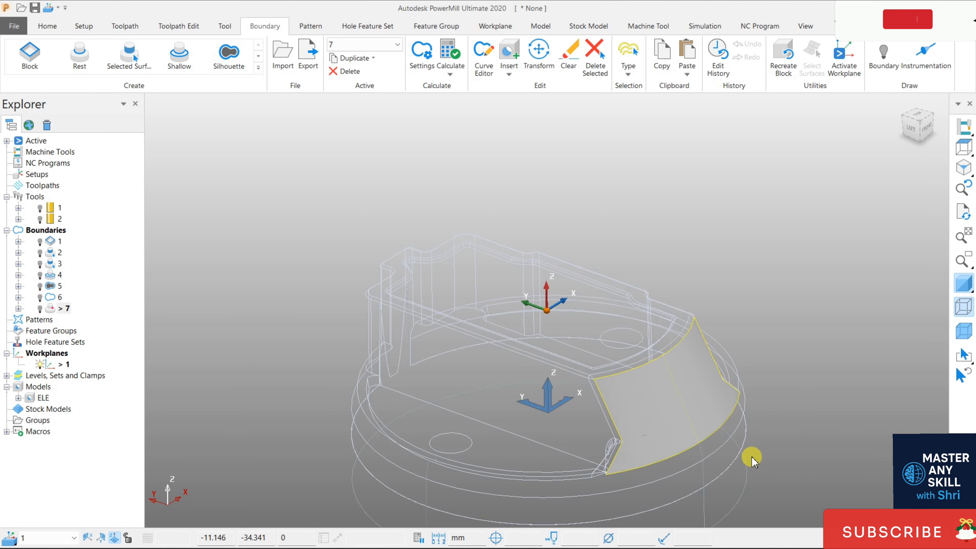
{"action": "scroll", "coordinate": [753, 469], "scroll_direction": "up", "scroll_amount": 3}
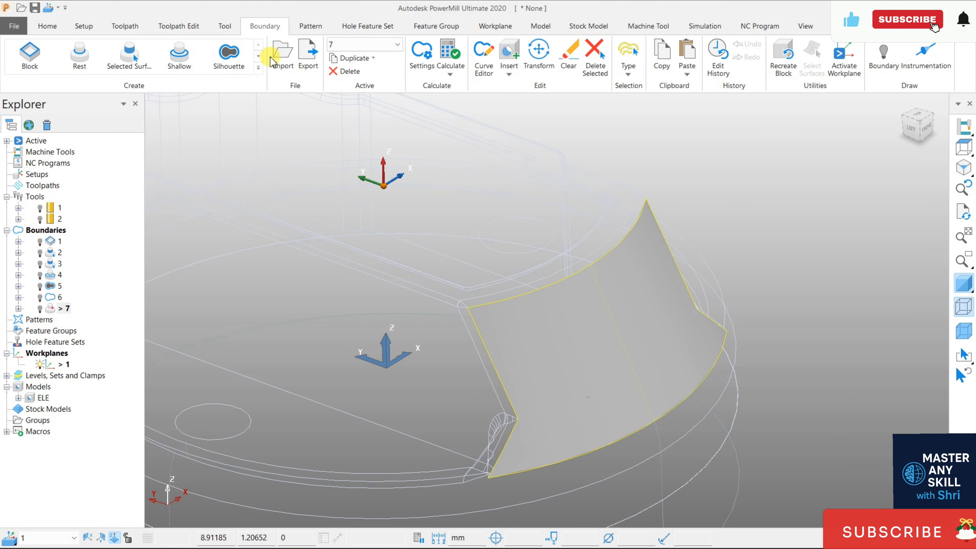
{"action": "left_click", "coordinate": [258, 67]}
{"action": "left_click", "coordinate": [144, 91]}
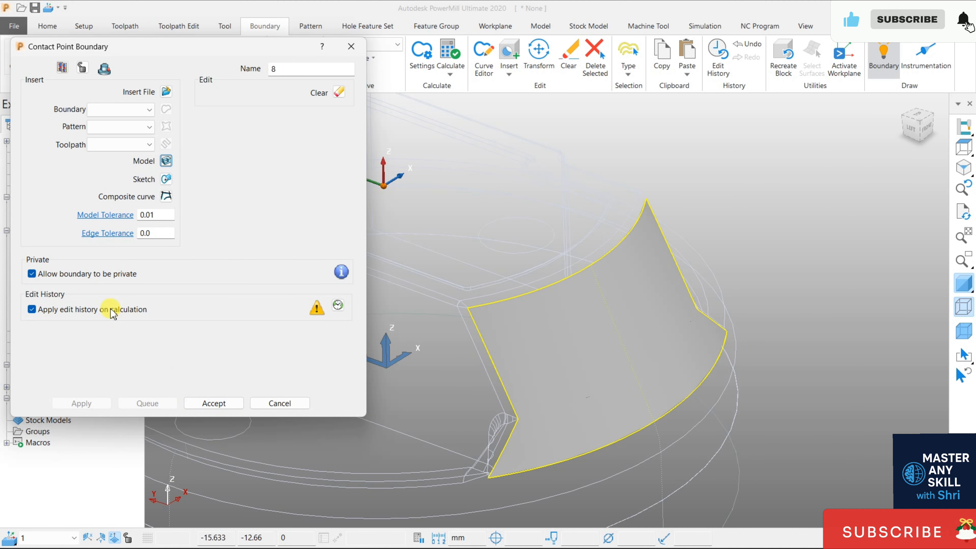
{"action": "left_click", "coordinate": [213, 402]}
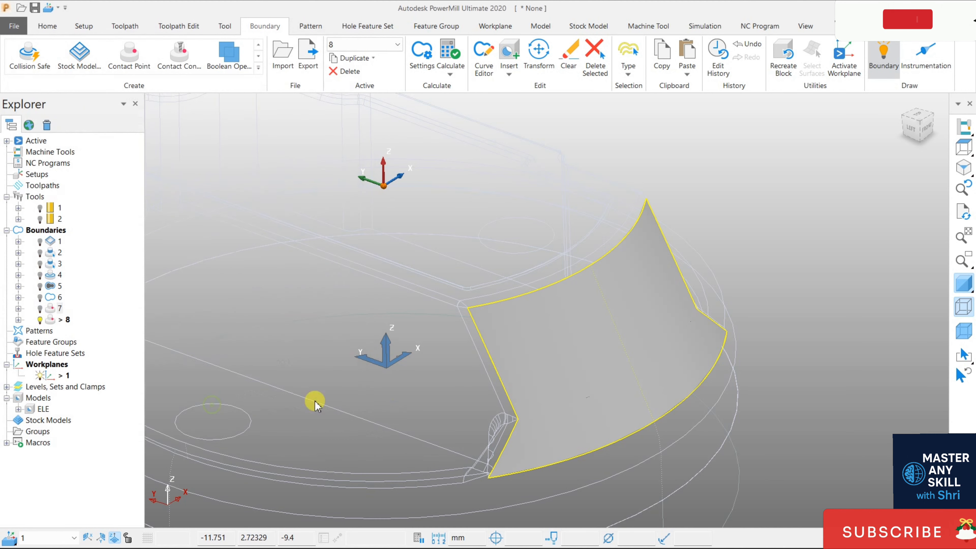
- Deselect the surface and hide the model's shading and wireframe so that only the new contact point boundary is displayed
{"action": "left_click", "coordinate": [775, 207]}
{"action": "left_click", "coordinate": [961, 283]}
{"action": "left_click", "coordinate": [40, 320]}
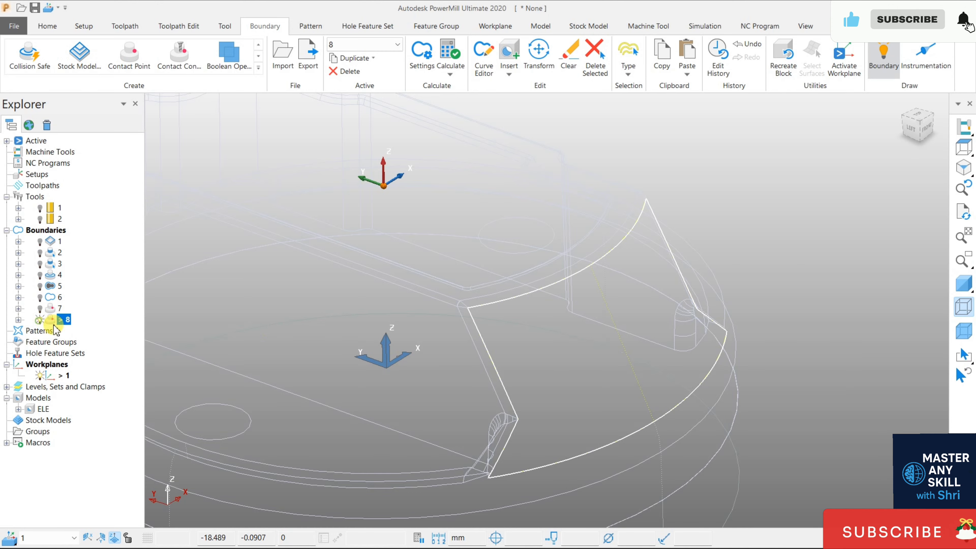
{"action": "left_click", "coordinate": [963, 307]}
{"action": "left_click", "coordinate": [964, 330]}
{"action": "left_click", "coordinate": [965, 331]}
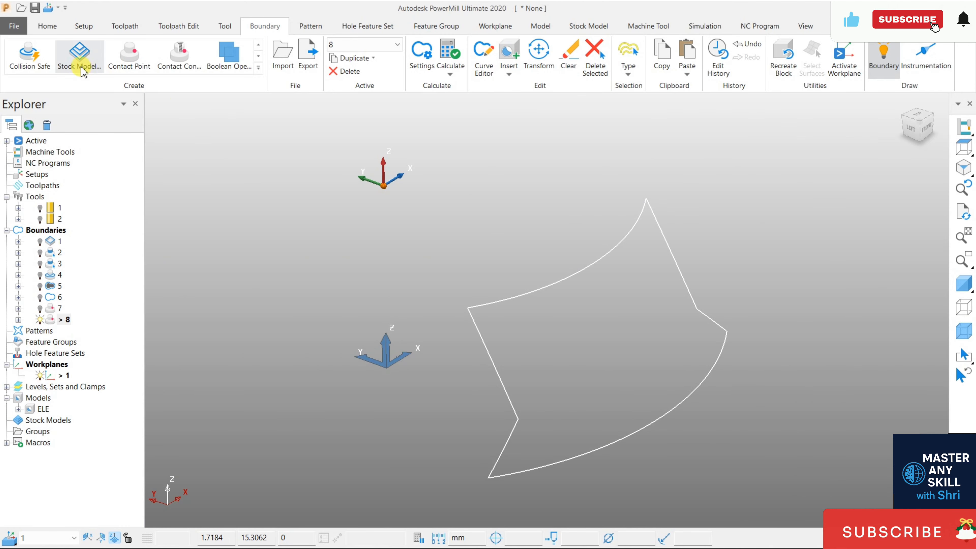
{"action": "left_click", "coordinate": [258, 56]}
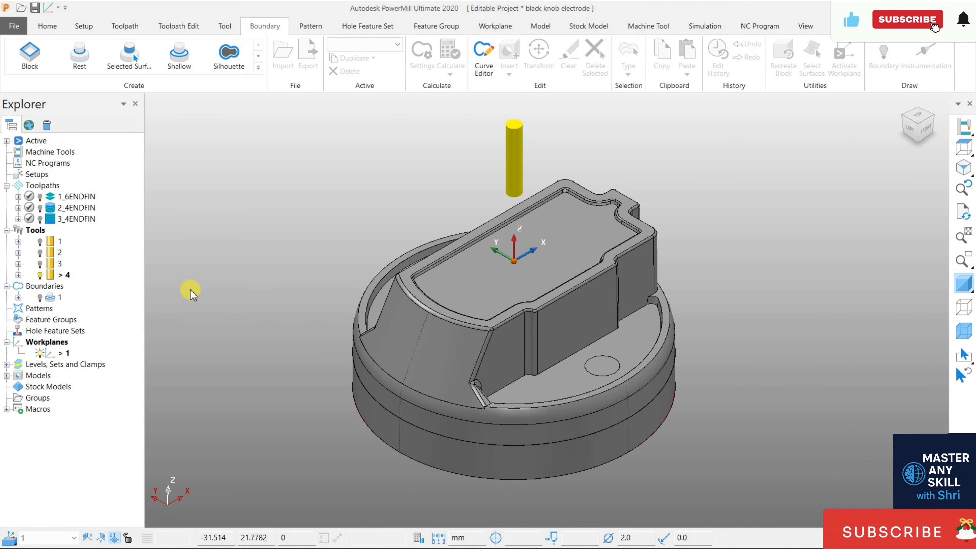
- Show and hide toolpaths 1_6ENDFIN, 2_4ENDFIN and 3_4ENDFIN in turn and examine the model's notched side and corner
{"action": "left_click", "coordinate": [40, 196]}
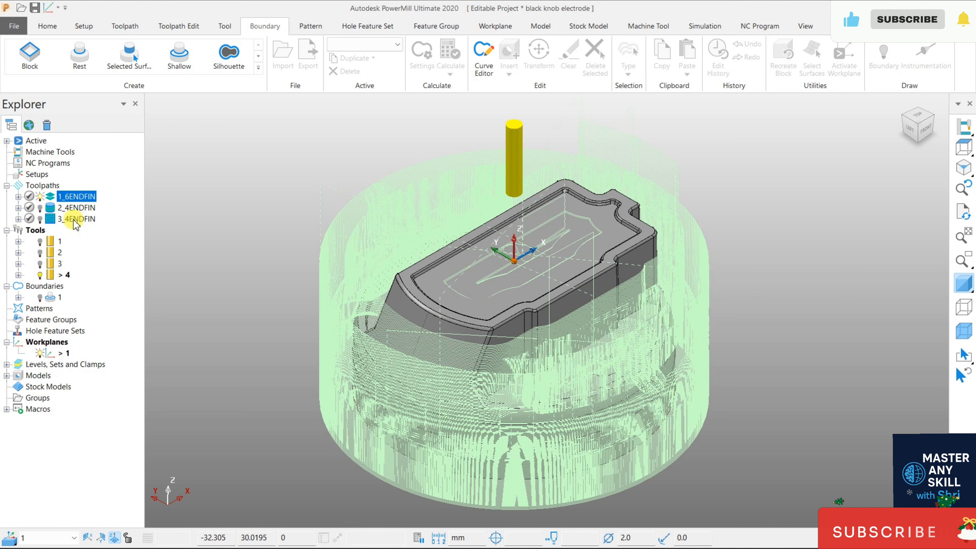
{"action": "left_click", "coordinate": [41, 198]}
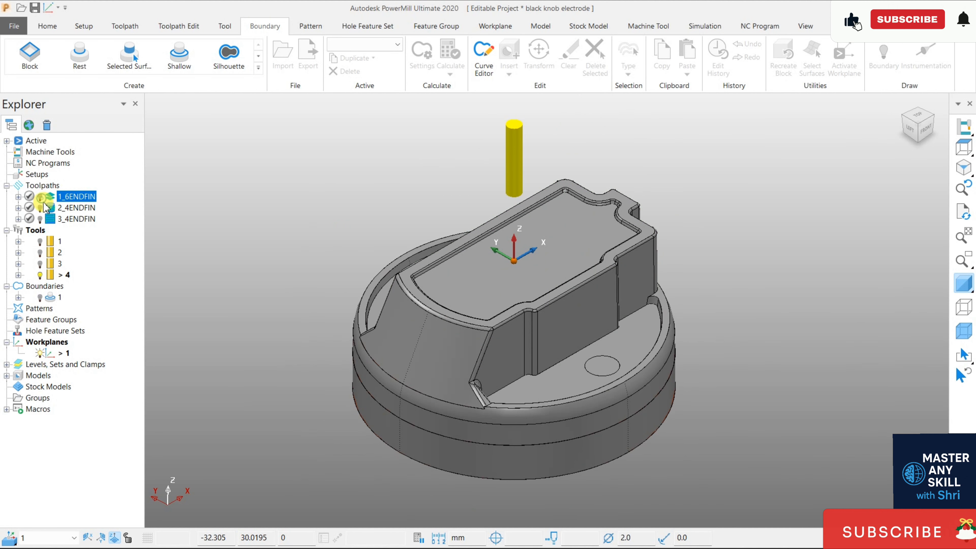
{"action": "left_click", "coordinate": [40, 207]}
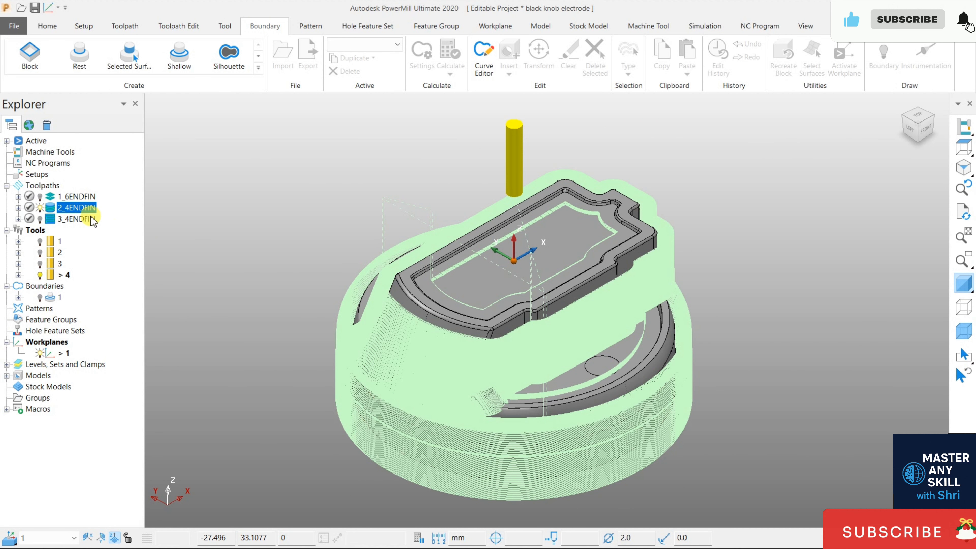
{"action": "left_click", "coordinate": [40, 208]}
{"action": "left_click", "coordinate": [40, 219]}
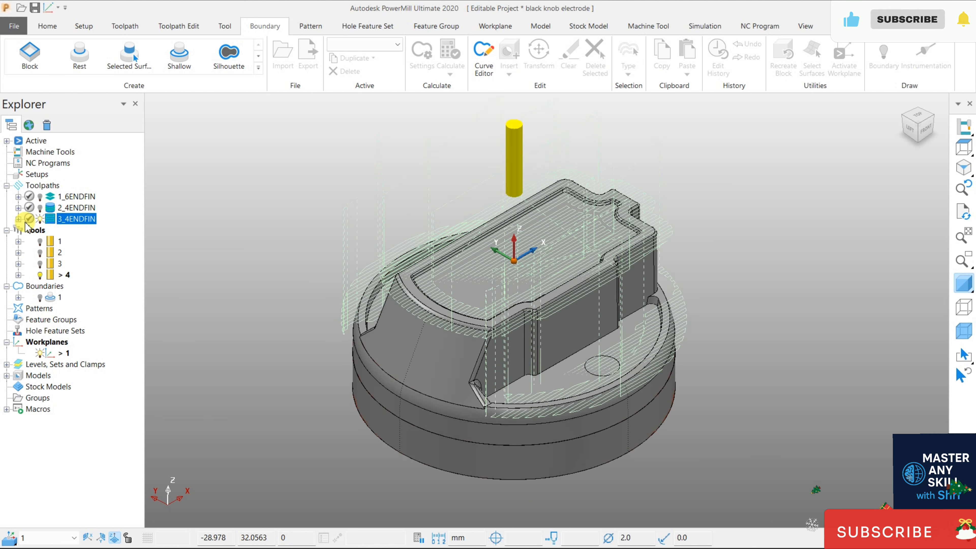
{"action": "left_click", "coordinate": [40, 219]}
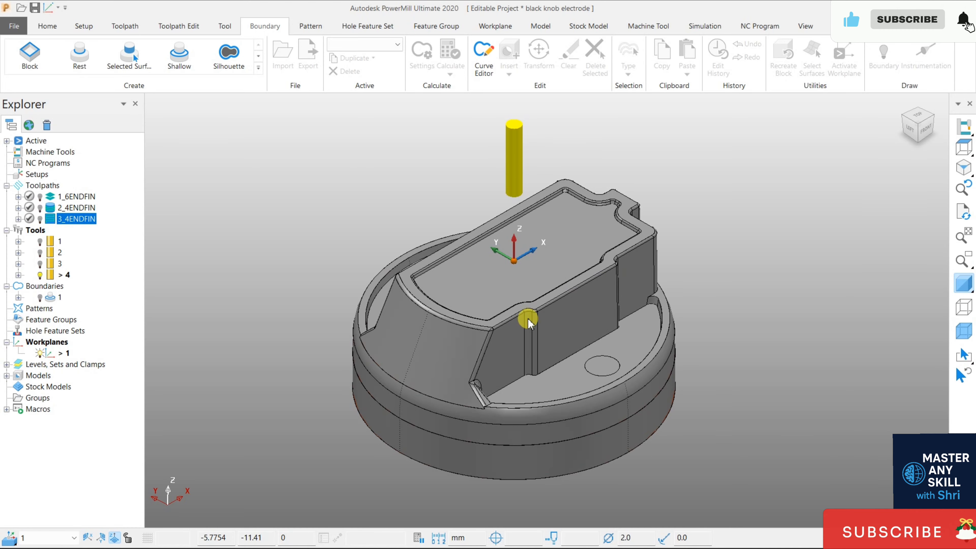
{"action": "scroll", "coordinate": [505, 344], "scroll_direction": "up", "scroll_amount": 2}
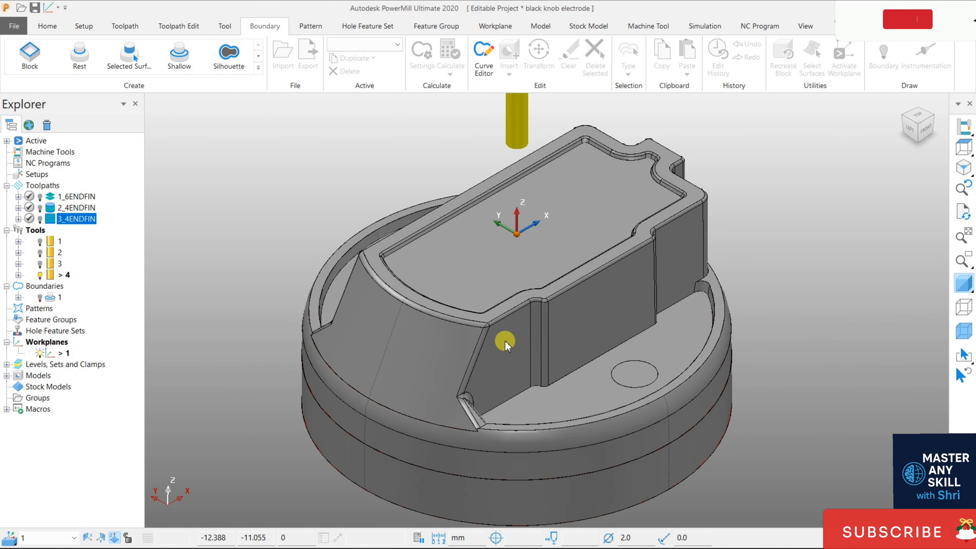
{"action": "scroll", "coordinate": [505, 342], "scroll_direction": "up", "scroll_amount": 3}
{"action": "scroll", "coordinate": [507, 334], "scroll_direction": "down", "scroll_amount": 2}
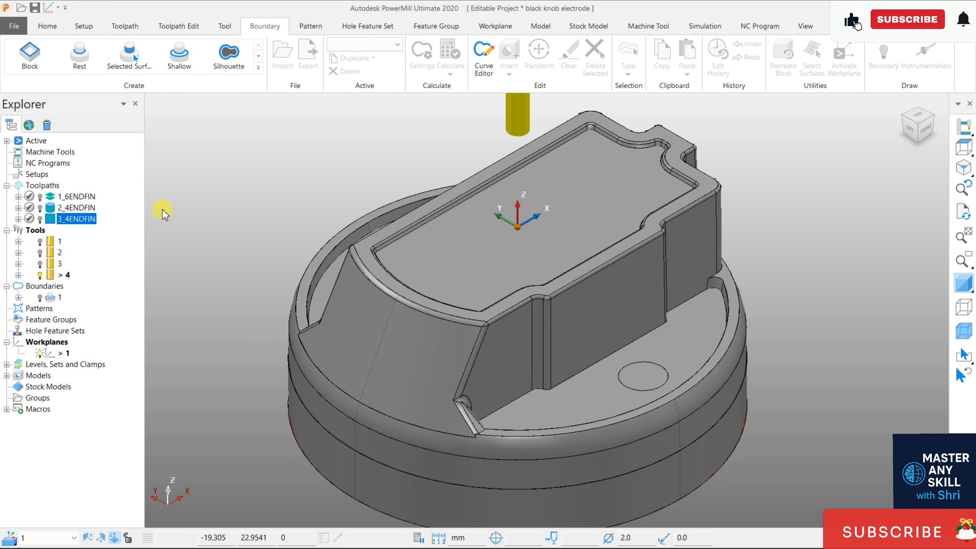
- Create a rest boundary, review its tool choices and close its settings without calculating it
{"action": "left_click", "coordinate": [258, 68]}
{"action": "left_click", "coordinate": [79, 56]}
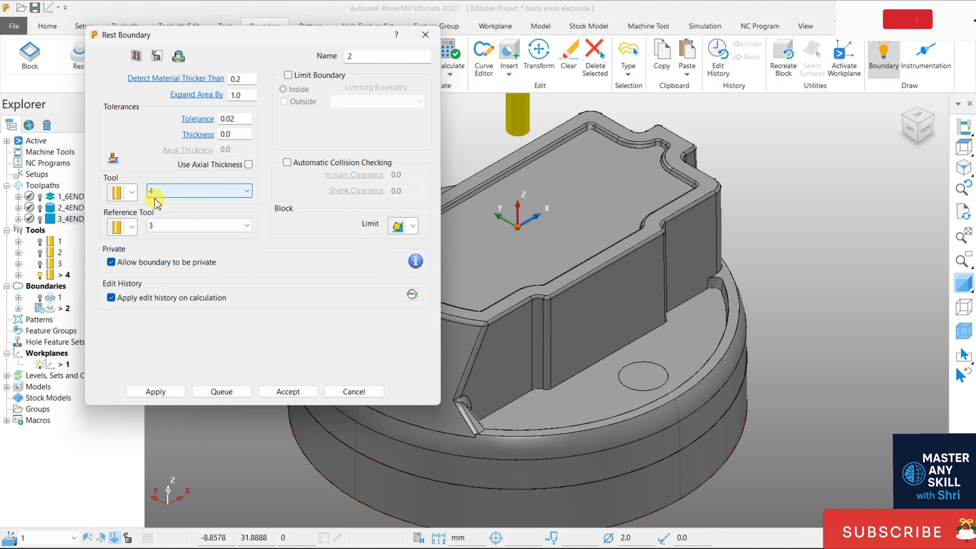
{"action": "left_click", "coordinate": [161, 192]}
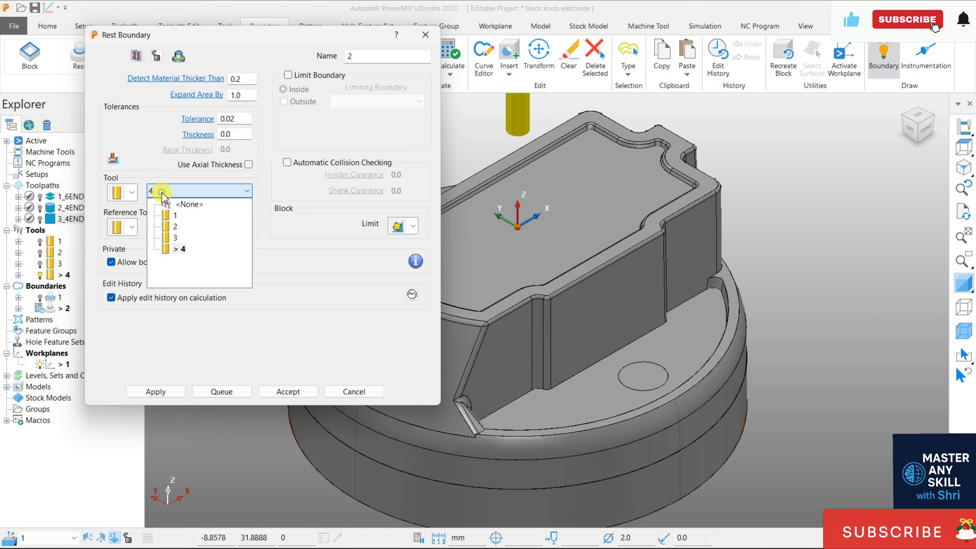
{"action": "left_click", "coordinate": [164, 192]}
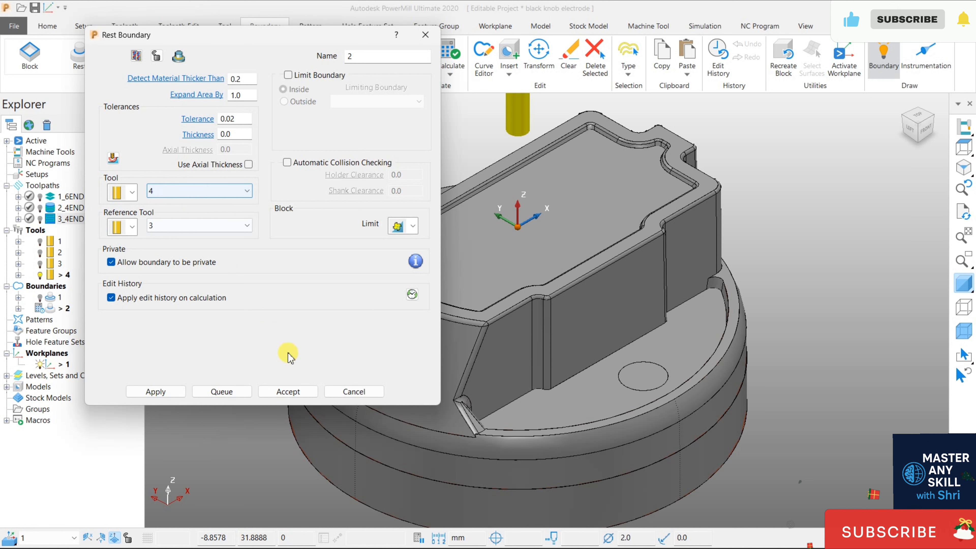
{"action": "left_click", "coordinate": [341, 392]}
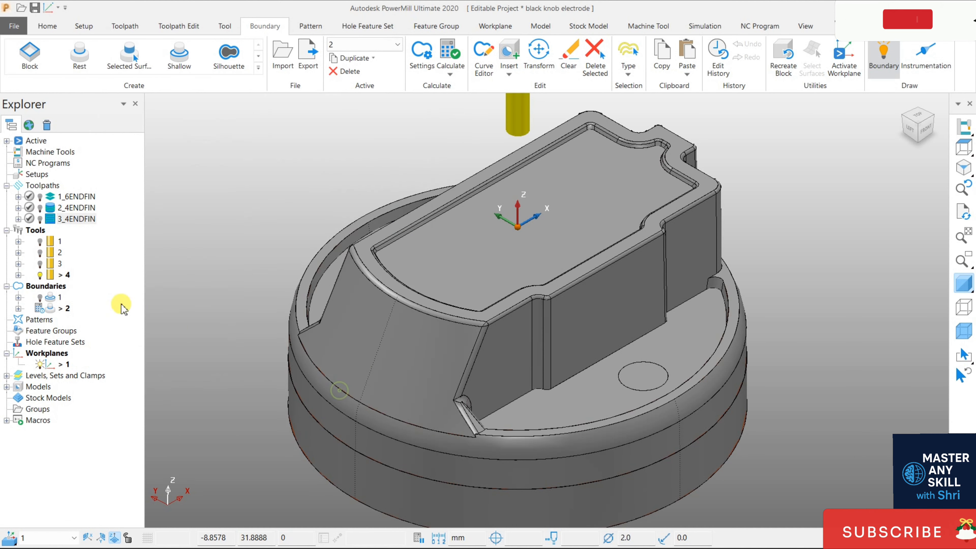
- Open the settings of end mill tool 4 to check its diameter and length, and close them
{"action": "right_click", "coordinate": [50, 276]}
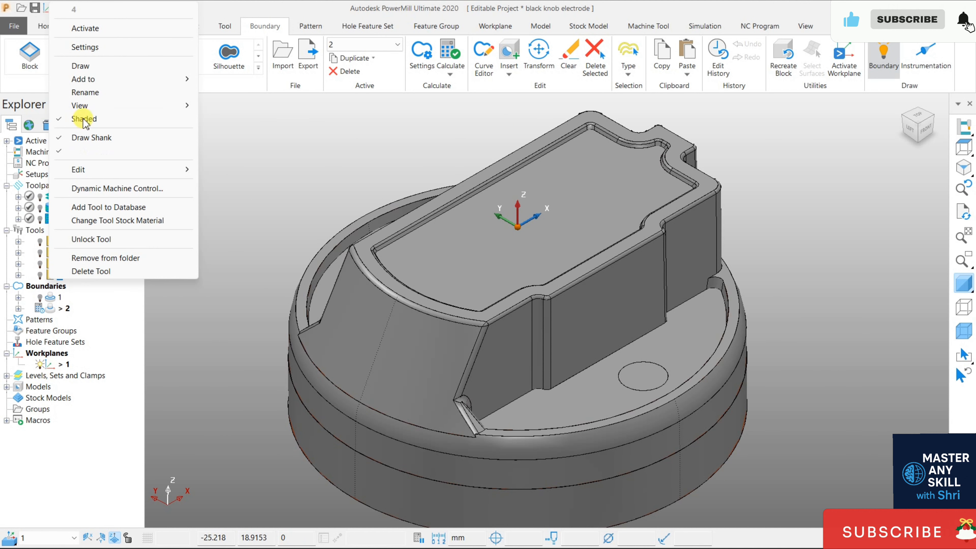
{"action": "left_click", "coordinate": [98, 44]}
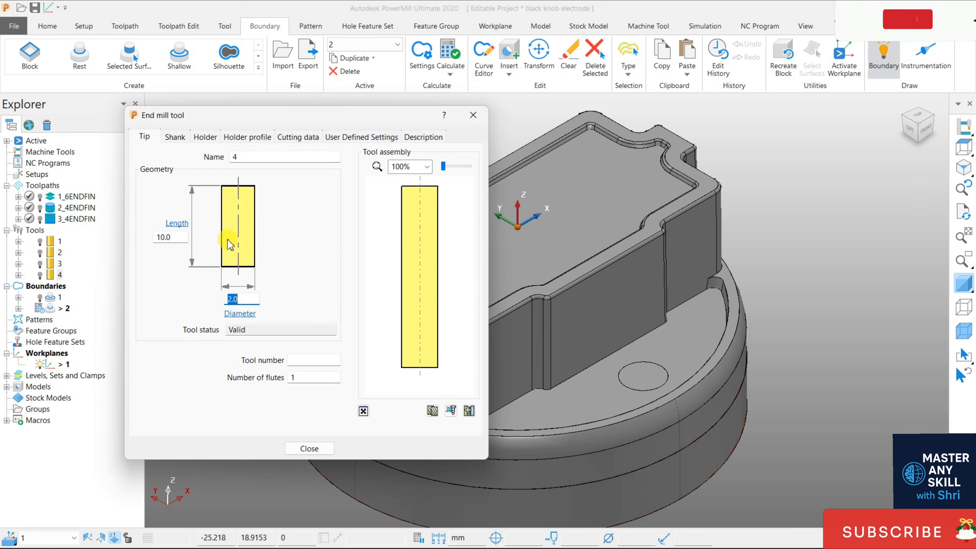
{"action": "left_click", "coordinate": [308, 448]}
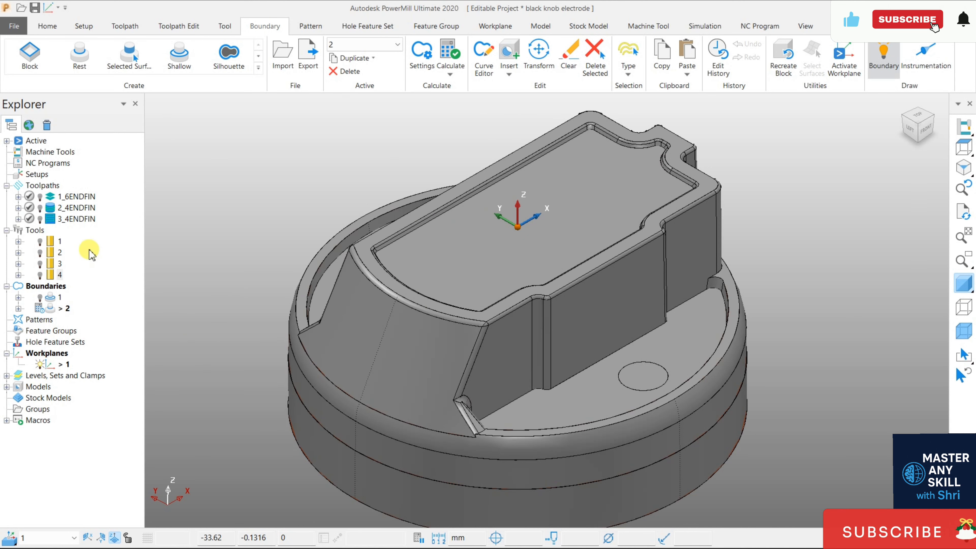
{"action": "right_click", "coordinate": [55, 310]}
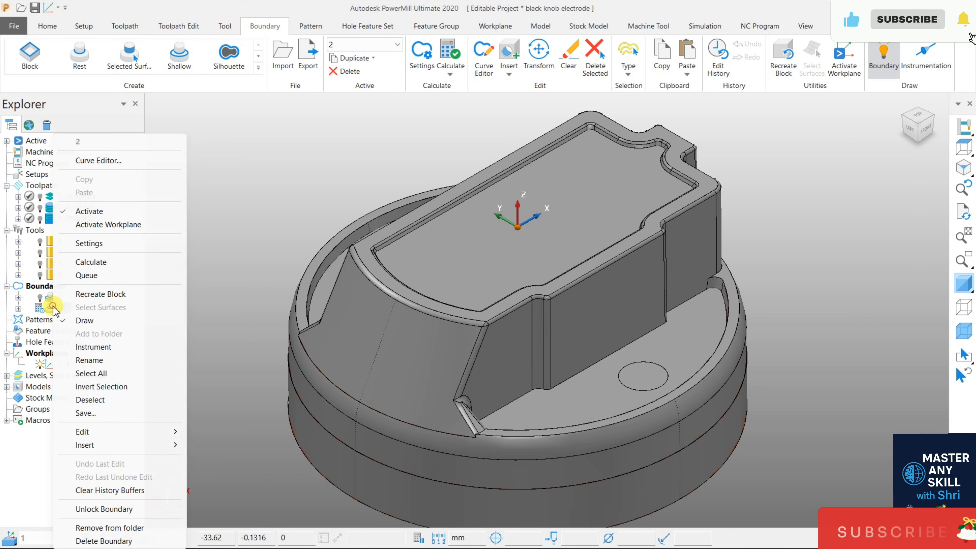
{"action": "left_click", "coordinate": [111, 160]}
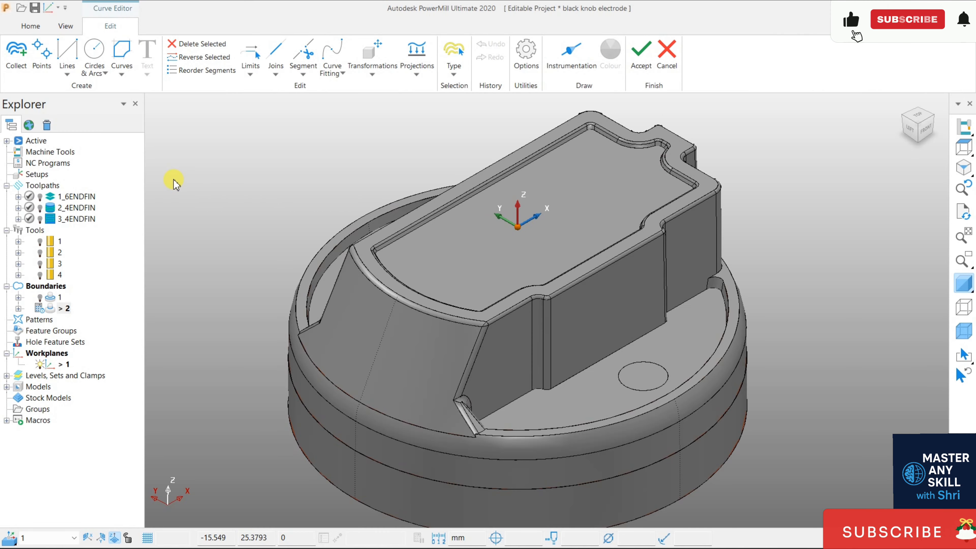
{"action": "left_click", "coordinate": [666, 58]}
- Delete the uncalculated rest boundary 2 and create a new rest boundary with tool 4 and reference tool 3
{"action": "right_click", "coordinate": [62, 309]}
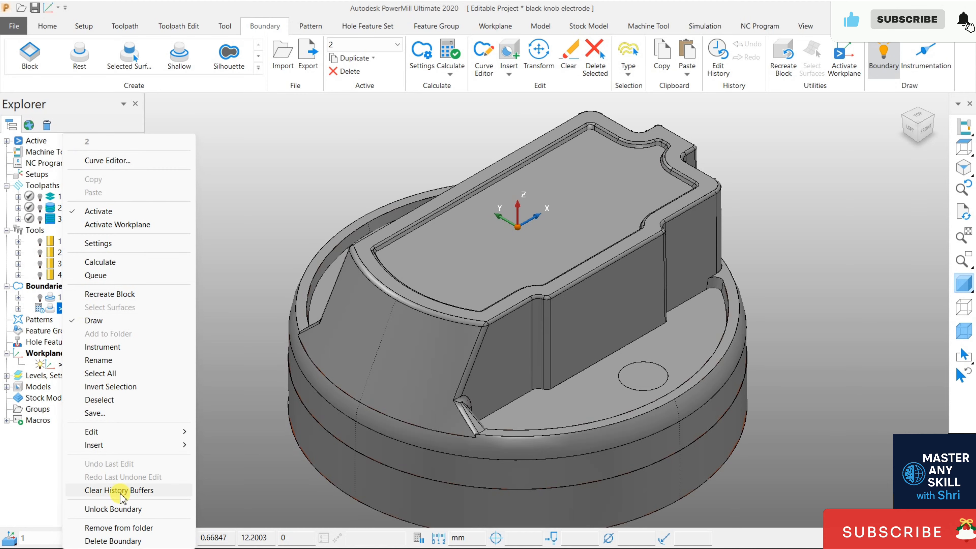
{"action": "left_click", "coordinate": [115, 541]}
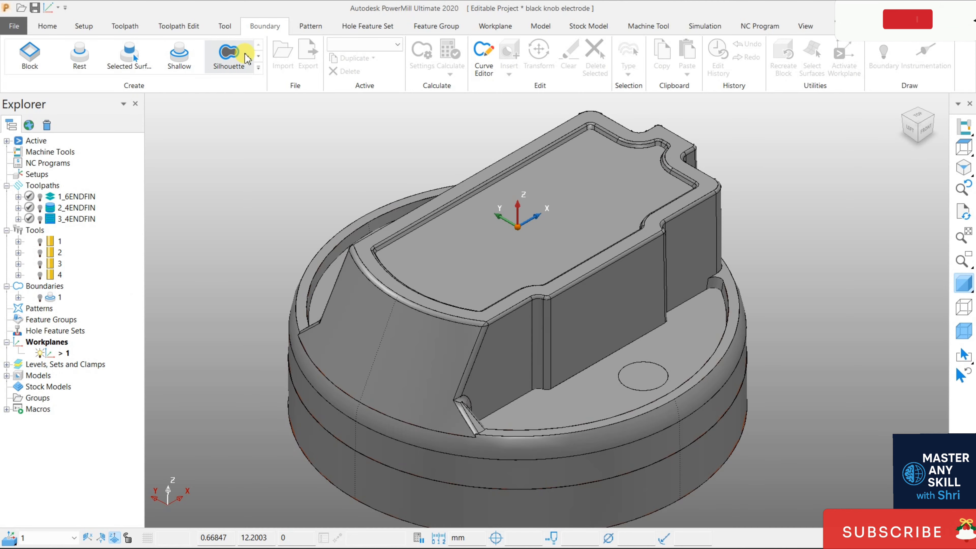
{"action": "left_click", "coordinate": [79, 54]}
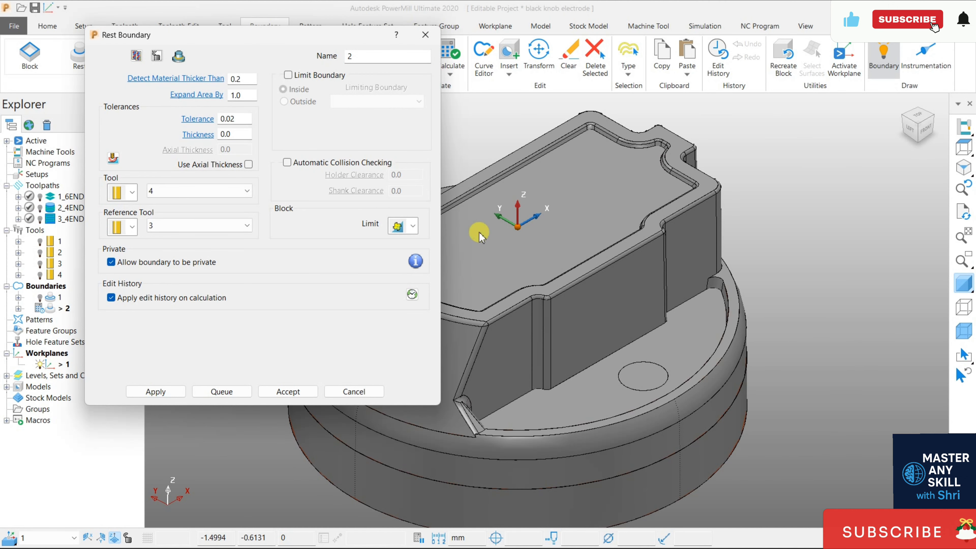
{"action": "left_click", "coordinate": [181, 191]}
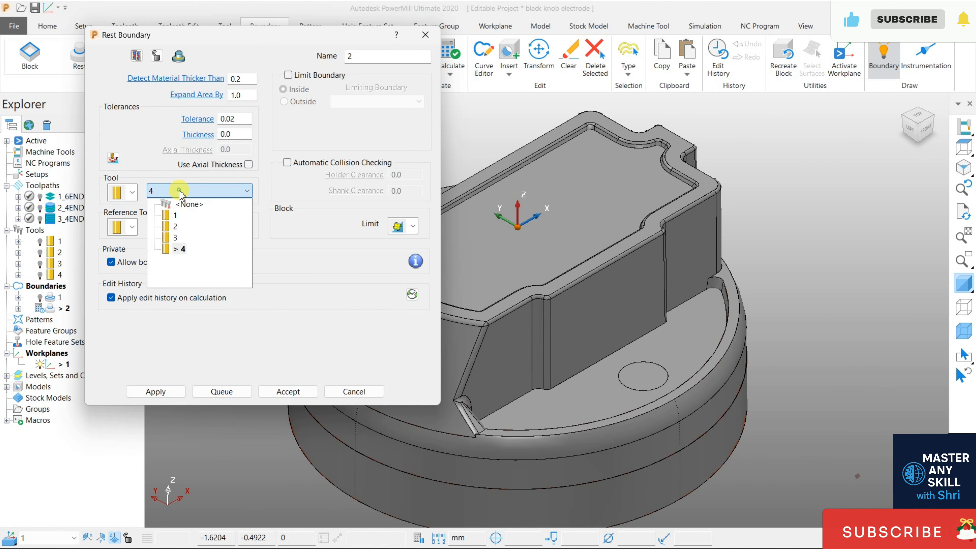
{"action": "left_click", "coordinate": [184, 251]}
{"action": "left_click", "coordinate": [159, 225]}
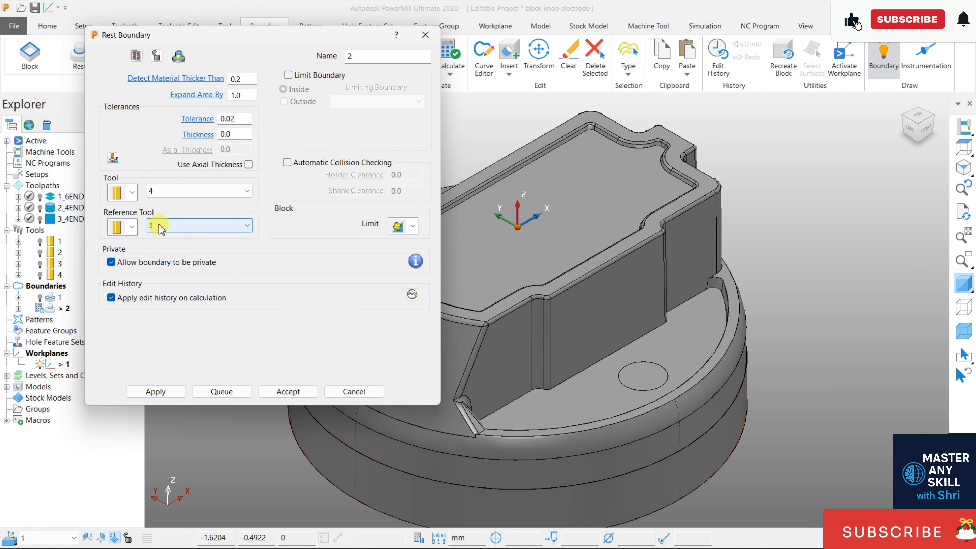
- Briefly display reference tool 3 on the model, hide it again and calculate the rest boundary
{"action": "left_click_drag", "start_coordinate": [196, 34], "coordinate": [244, 27]}
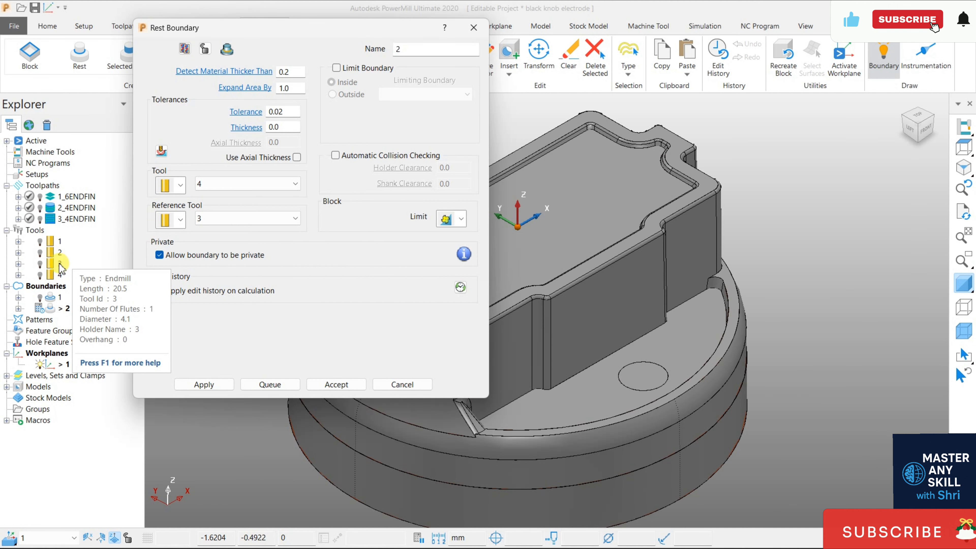
{"action": "left_click", "coordinate": [40, 264]}
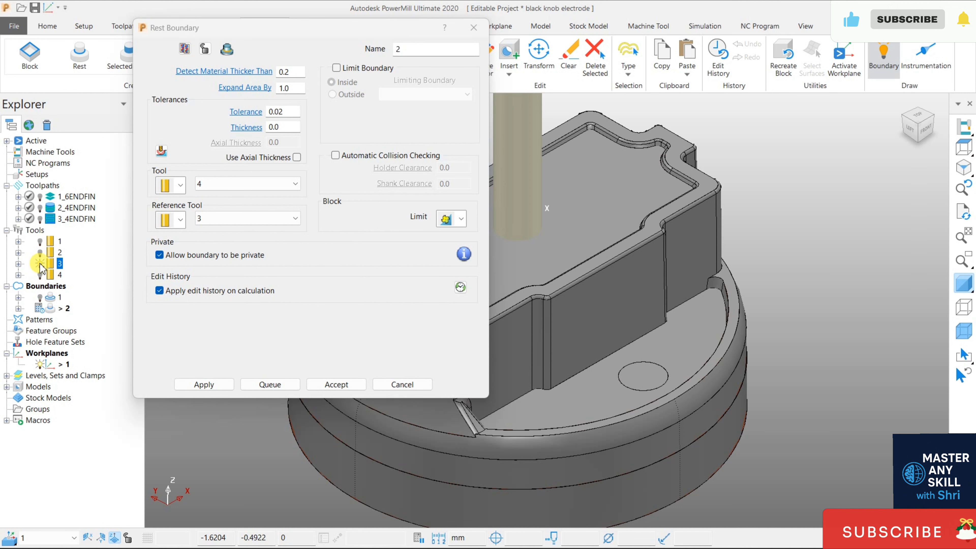
{"action": "left_click", "coordinate": [40, 264]}
{"action": "left_click", "coordinate": [219, 221]}
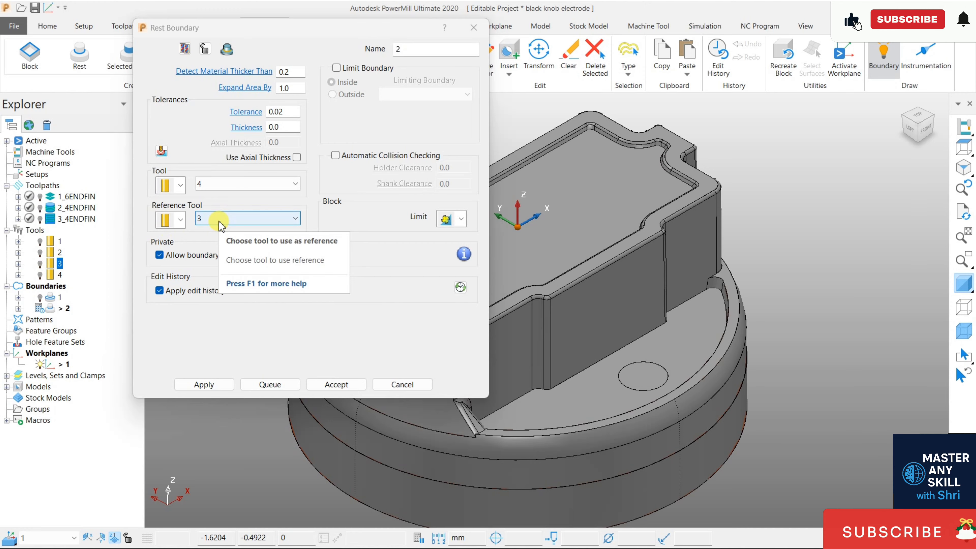
{"action": "left_click", "coordinate": [203, 385]}
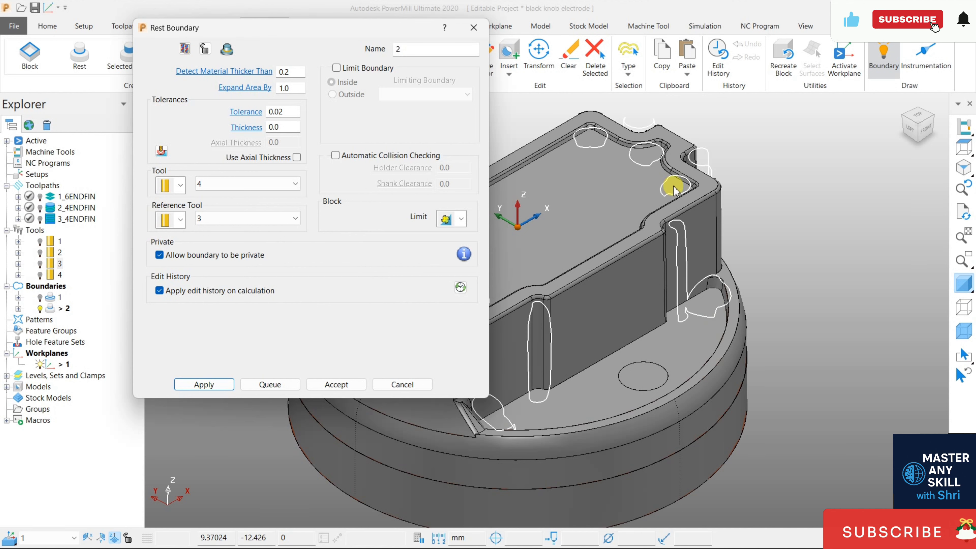
{"action": "middle_click_drag", "start_coordinate": [648, 325], "coordinate": [614, 292]}
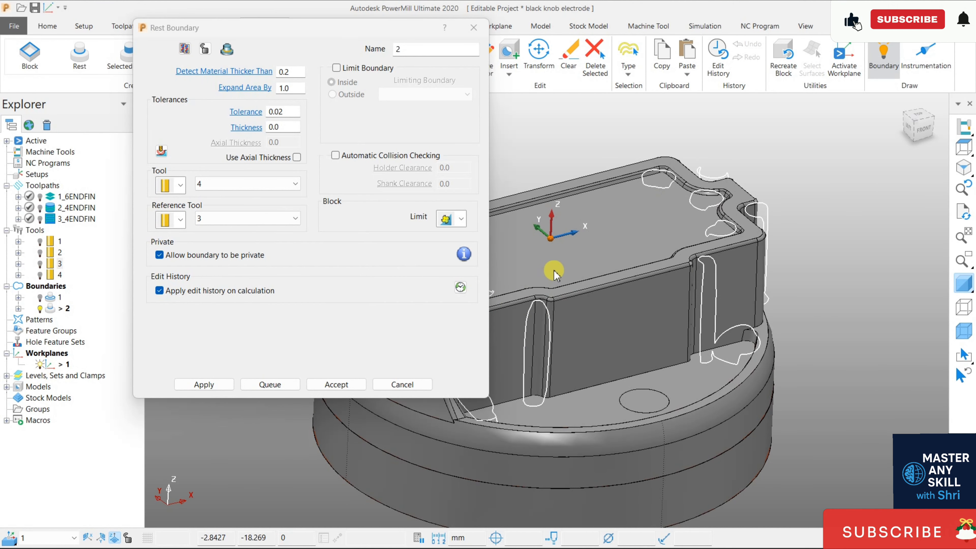
- Set the rest boundary's Expand Area By to 0.5, recalculate it and accept the settings
{"action": "double_click", "coordinate": [285, 87]}
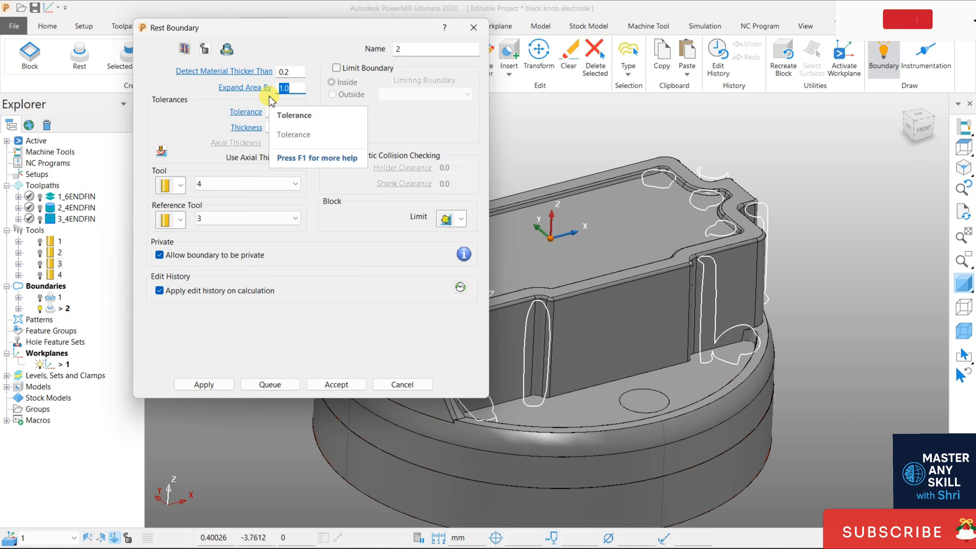
{"action": "type", "text": "0.5"}
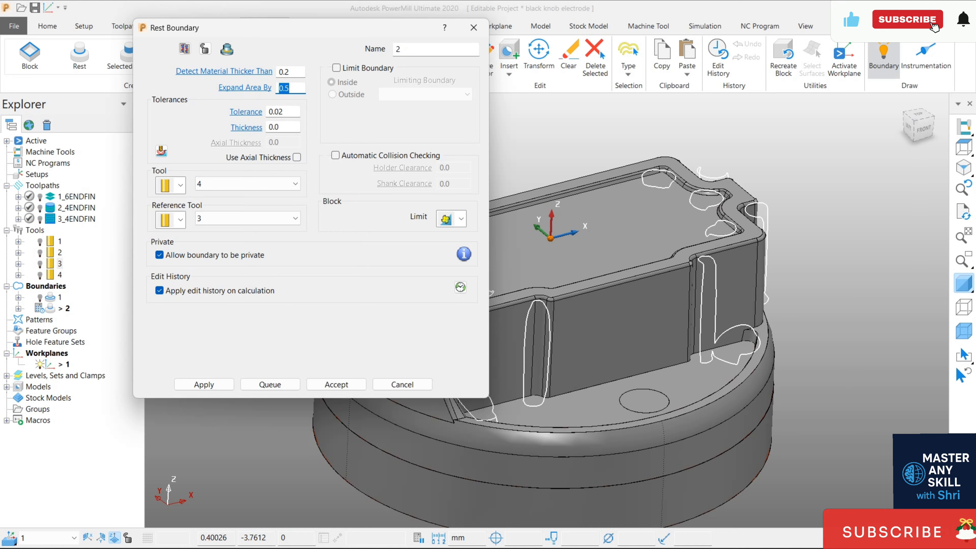
{"action": "left_click", "coordinate": [203, 384]}
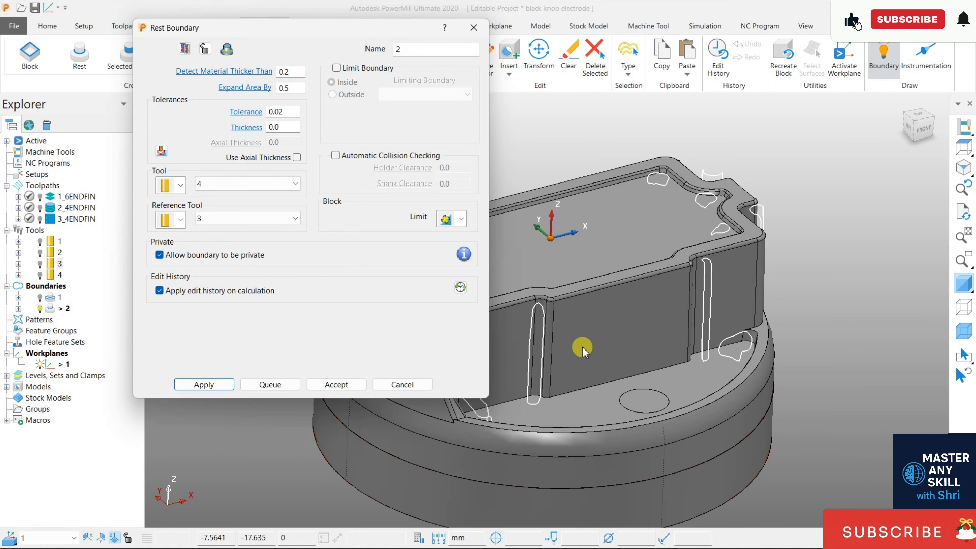
{"action": "left_click", "coordinate": [331, 384]}
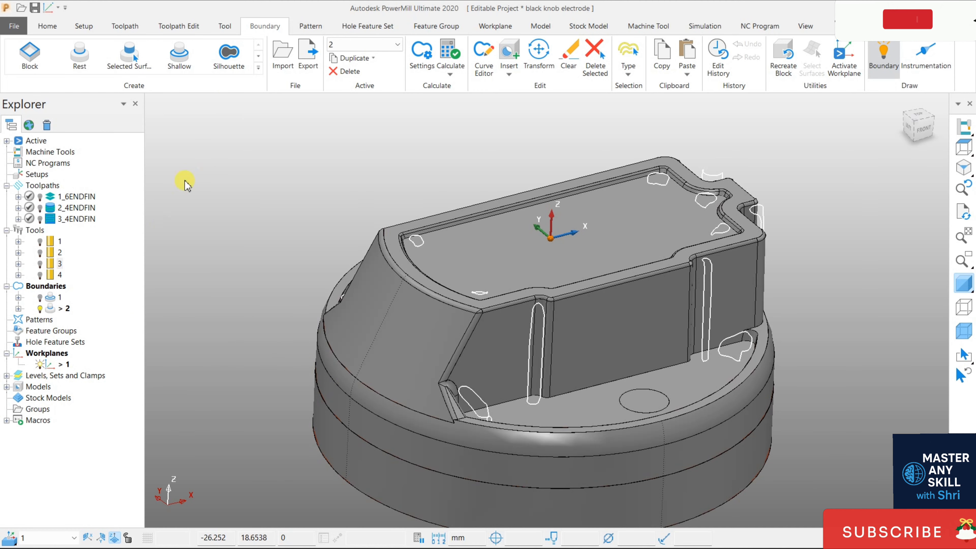
- Create a Constant Z finishing toolpath and assign end mill 4 as its tool
{"action": "left_click", "coordinate": [47, 26]}
{"action": "left_click", "coordinate": [419, 75]}
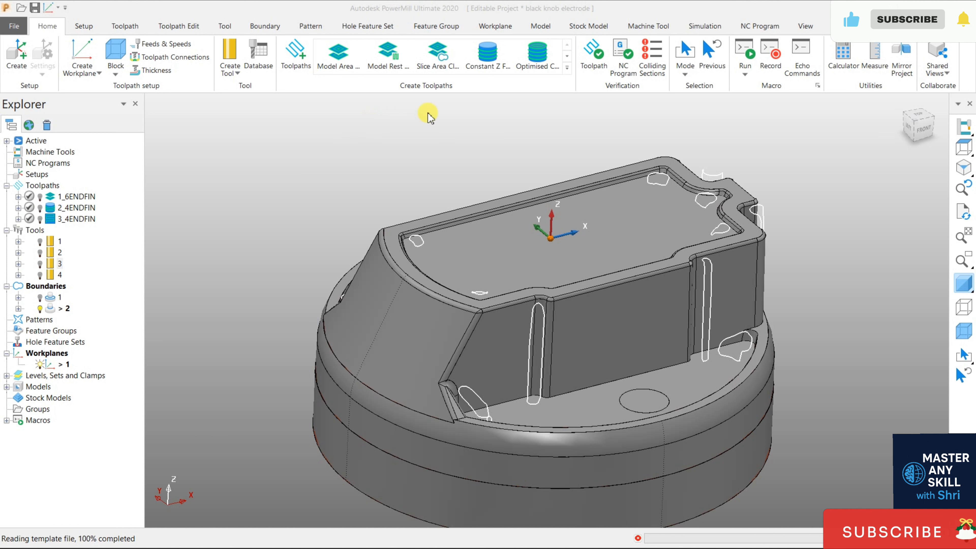
{"action": "left_click", "coordinate": [494, 65]}
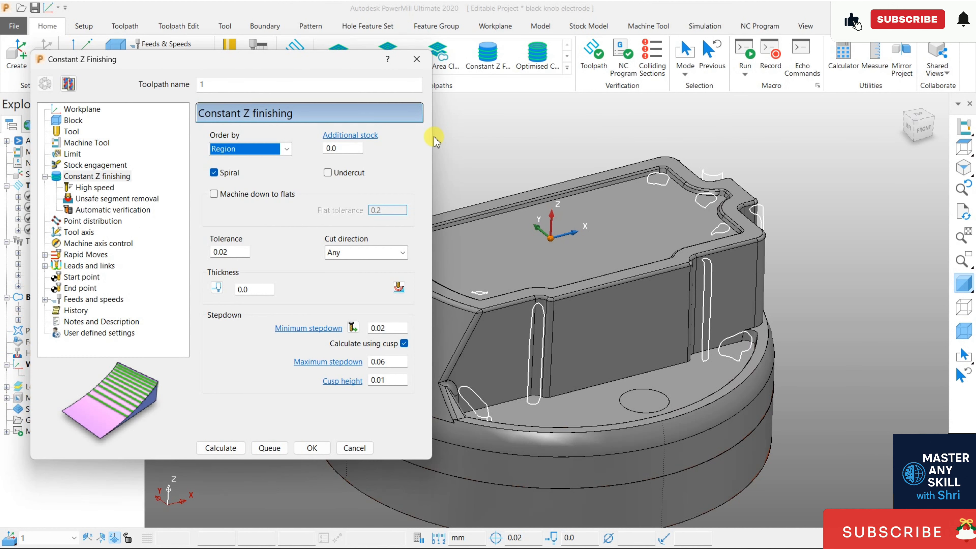
{"action": "left_click", "coordinate": [69, 131]}
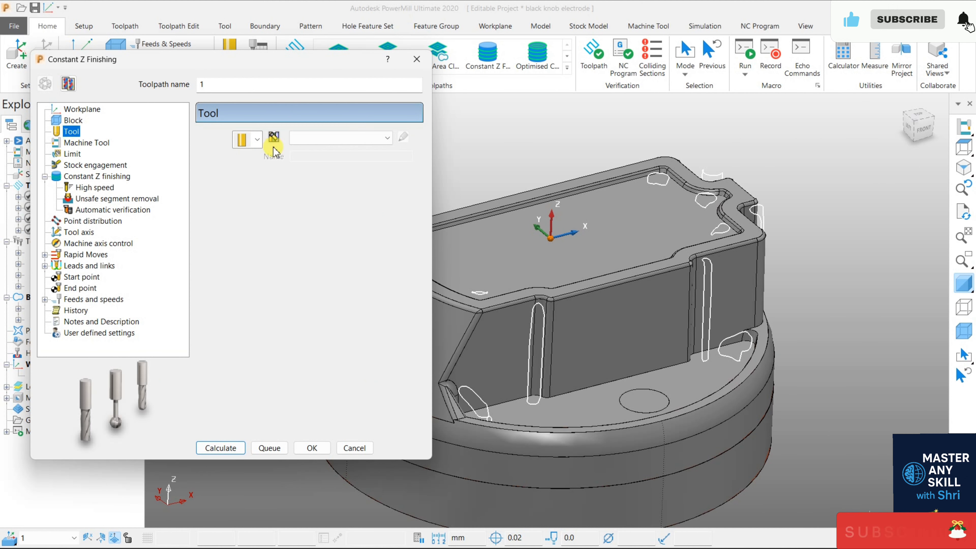
{"action": "left_click", "coordinate": [316, 141]}
{"action": "left_click", "coordinate": [316, 192]}
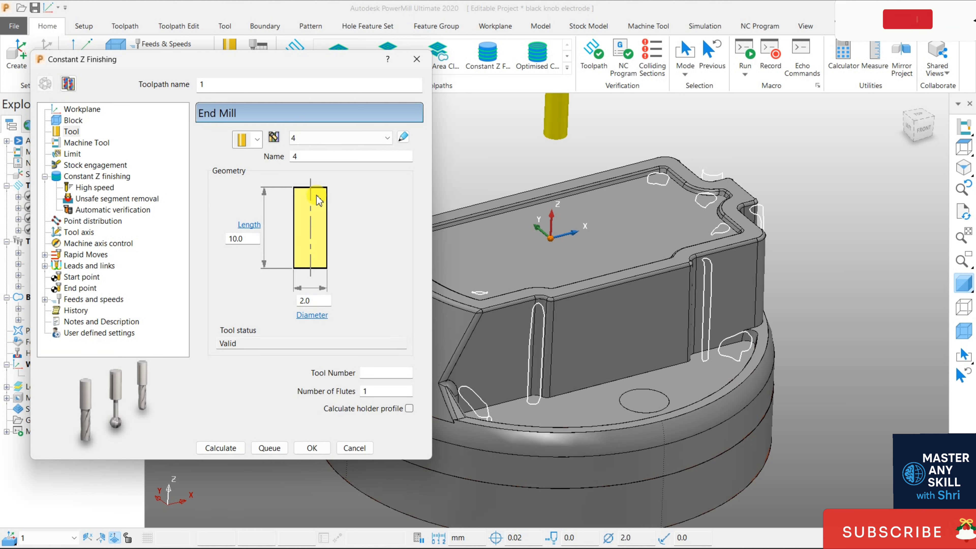
- Check that the toolpath is limited to the inside of boundary 2, calculate the Constant Z finishing toolpath and close its settings
{"action": "left_click", "coordinate": [66, 156]}
{"action": "left_click_drag", "start_coordinate": [278, 66], "coordinate": [333, 56]}
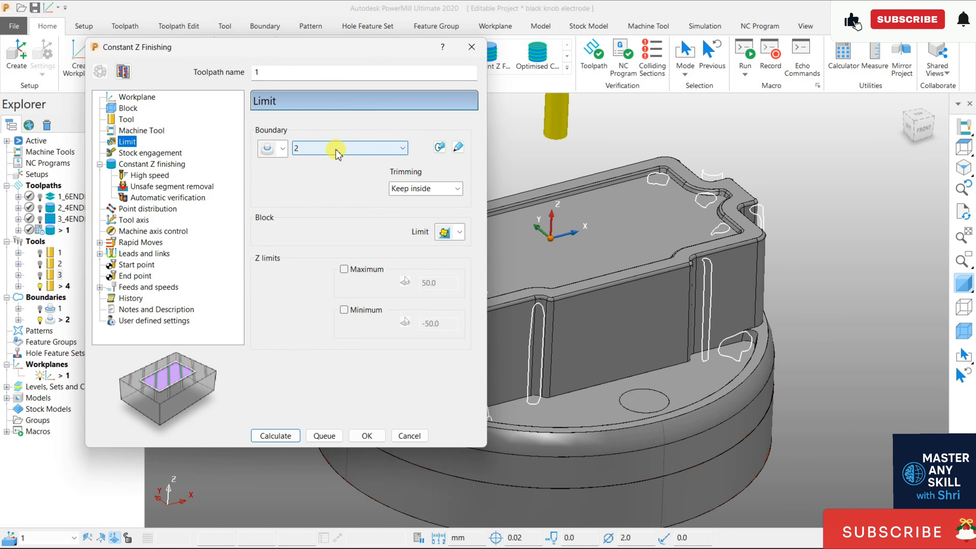
{"action": "left_click", "coordinate": [152, 163]}
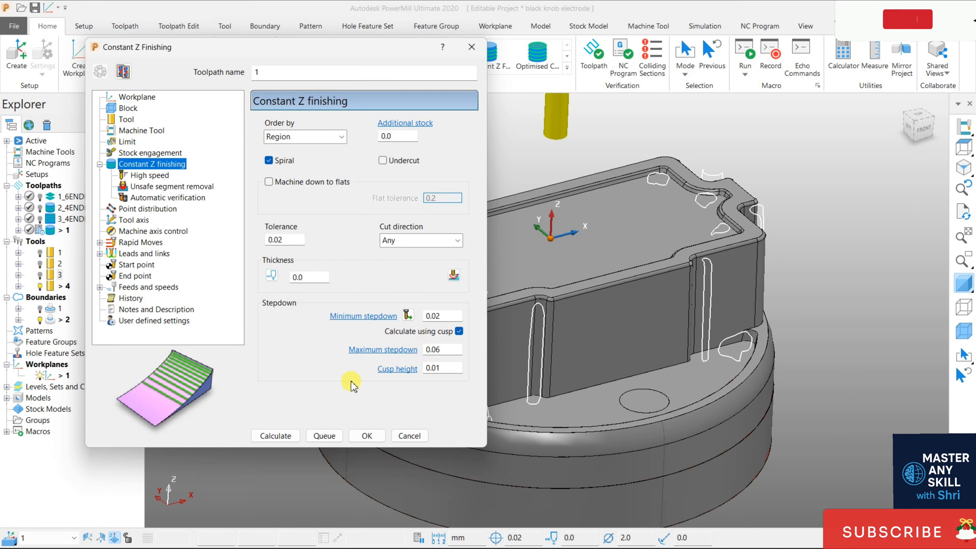
{"action": "left_click", "coordinate": [276, 437]}
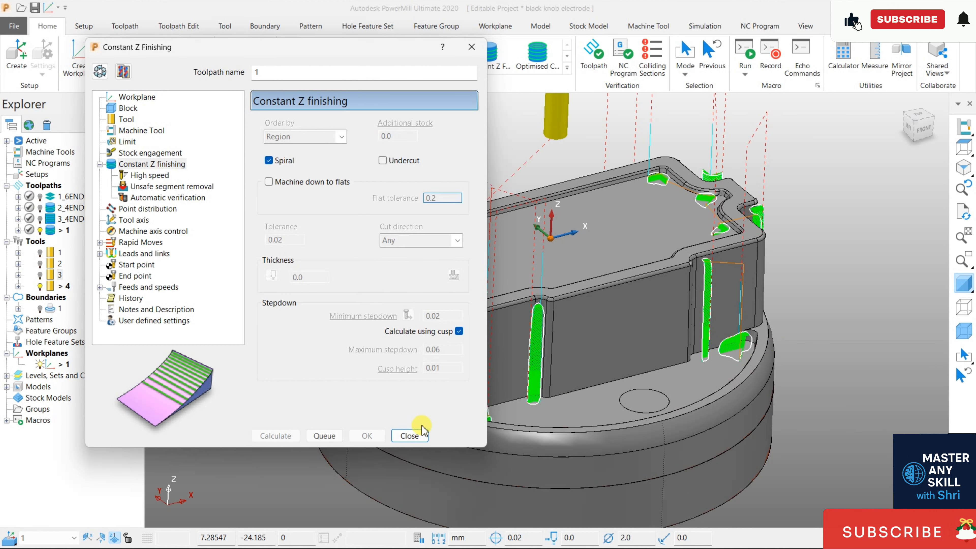
{"action": "left_click", "coordinate": [415, 435]}
{"action": "mouse_move", "coordinate": [454, 331]}
{"action": "middle_mouse_down"}
{"action": "mouse_move", "coordinate": [488, 396]}
{"action": "mouse_move", "coordinate": [475, 340]}
{"action": "mouse_move", "coordinate": [456, 319]}
{"action": "middle_mouse_up"}
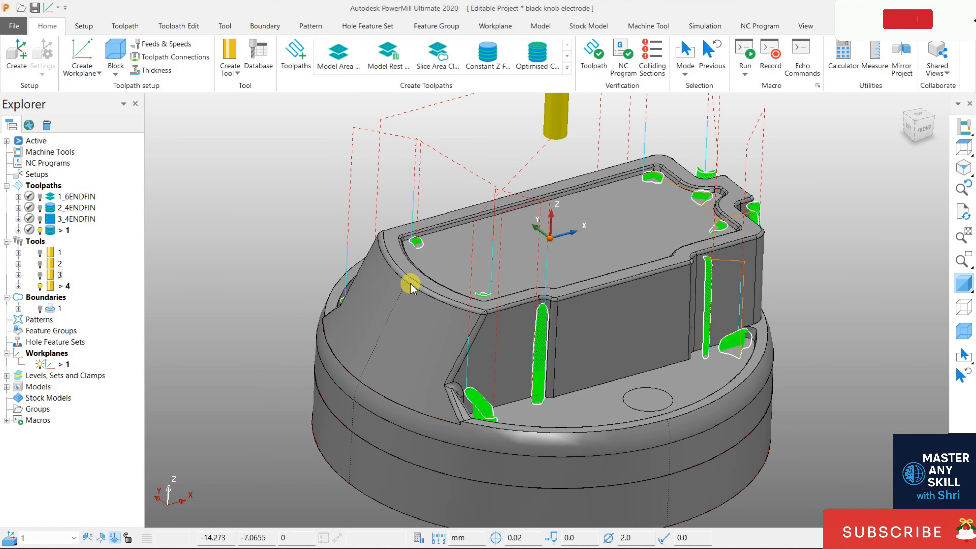